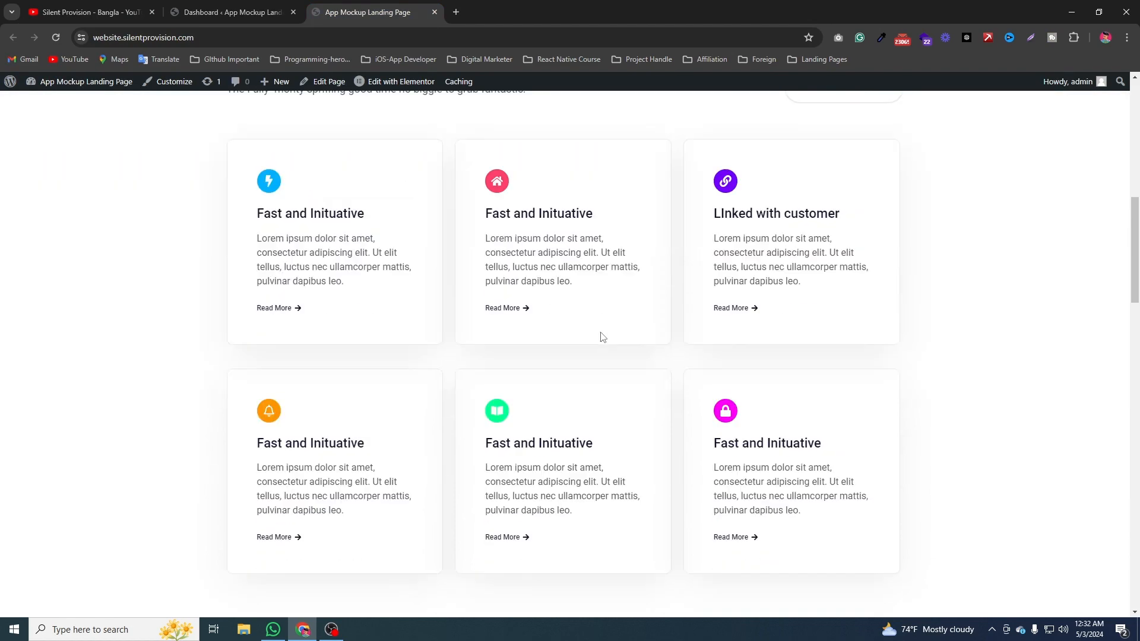
Look over the published App Mockup landing page and open it for editing with Elementor
{"action": "scroll", "coordinate": [917, 269], "scroll_direction": "down", "scroll_amount": 15}
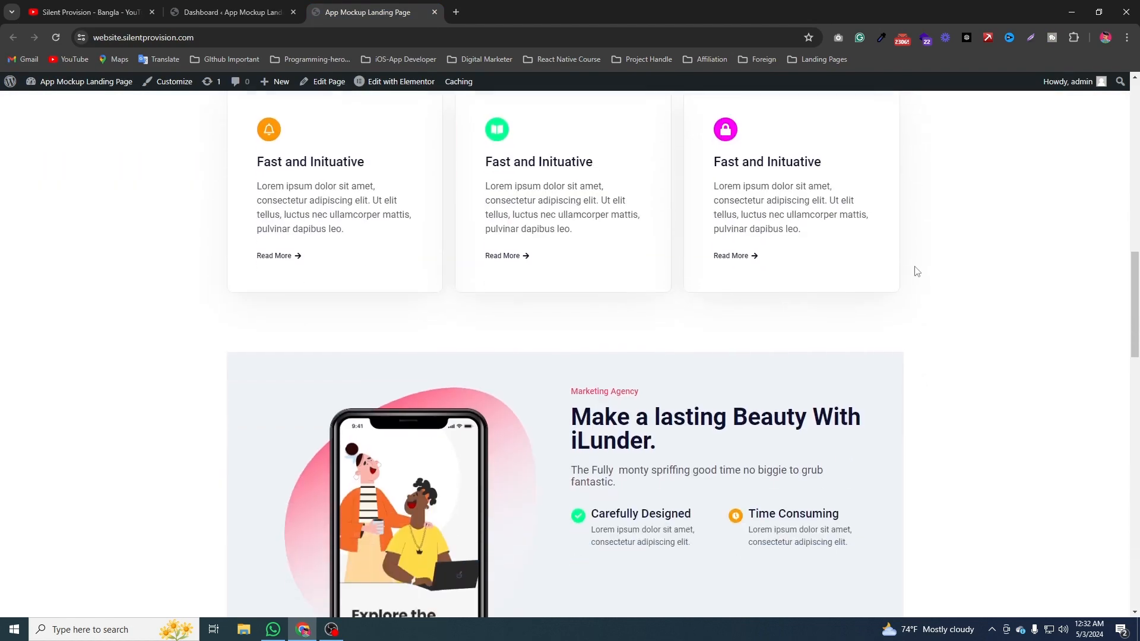
{"action": "scroll", "coordinate": [468, 394], "scroll_direction": "down", "scroll_amount": 5}
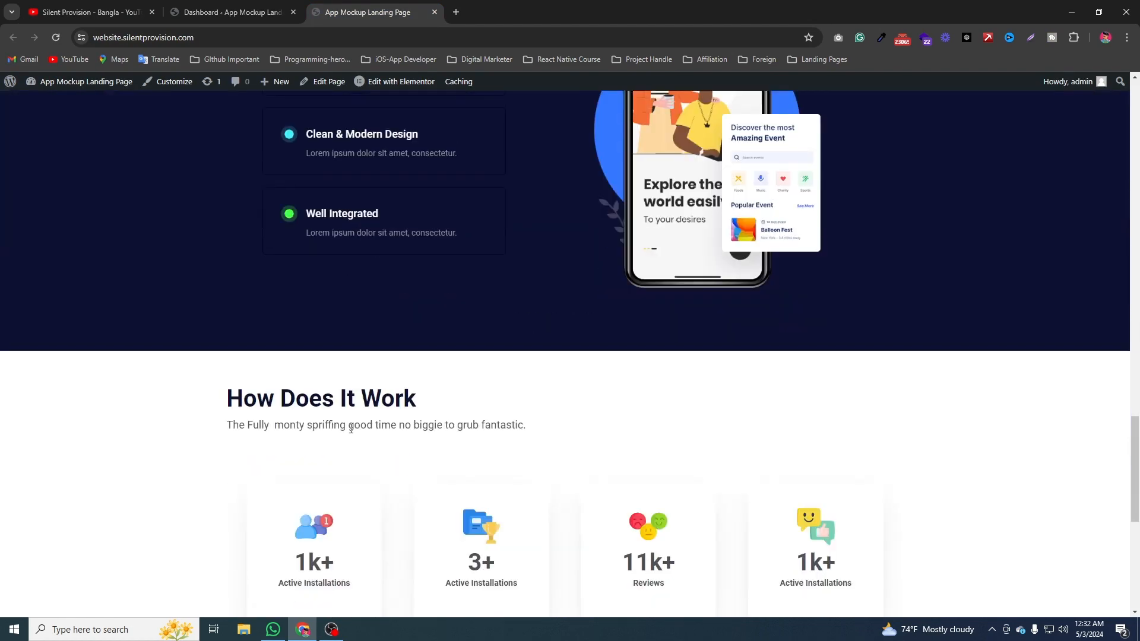
{"action": "scroll", "coordinate": [508, 381], "scroll_direction": "down", "scroll_amount": 3}
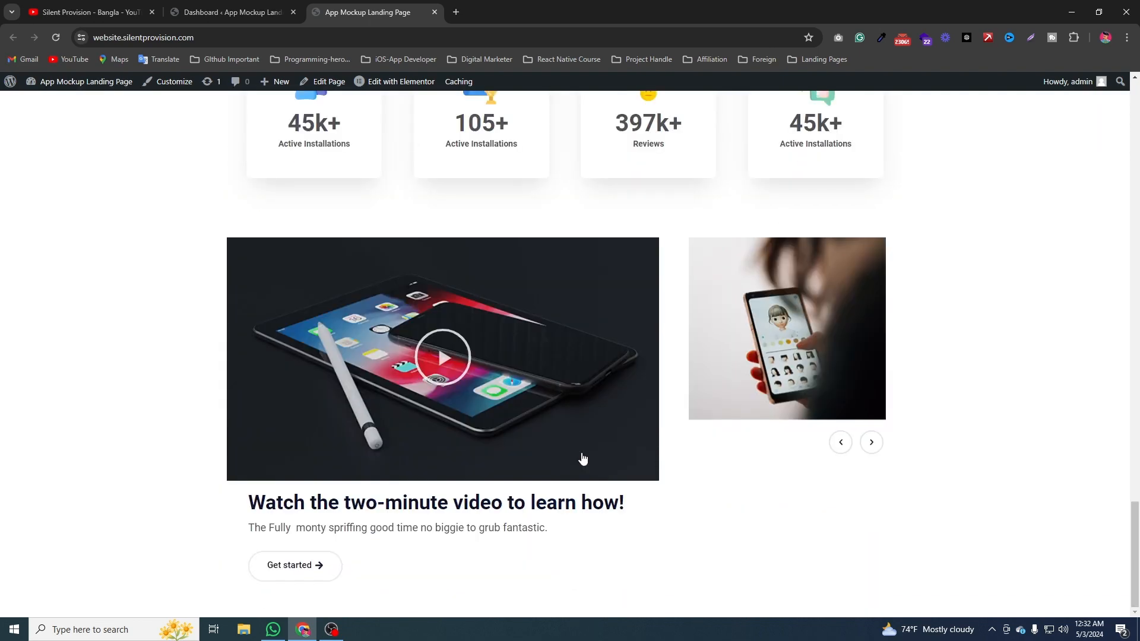
{"action": "scroll", "coordinate": [857, 361], "scroll_direction": "up", "scroll_amount": 3}
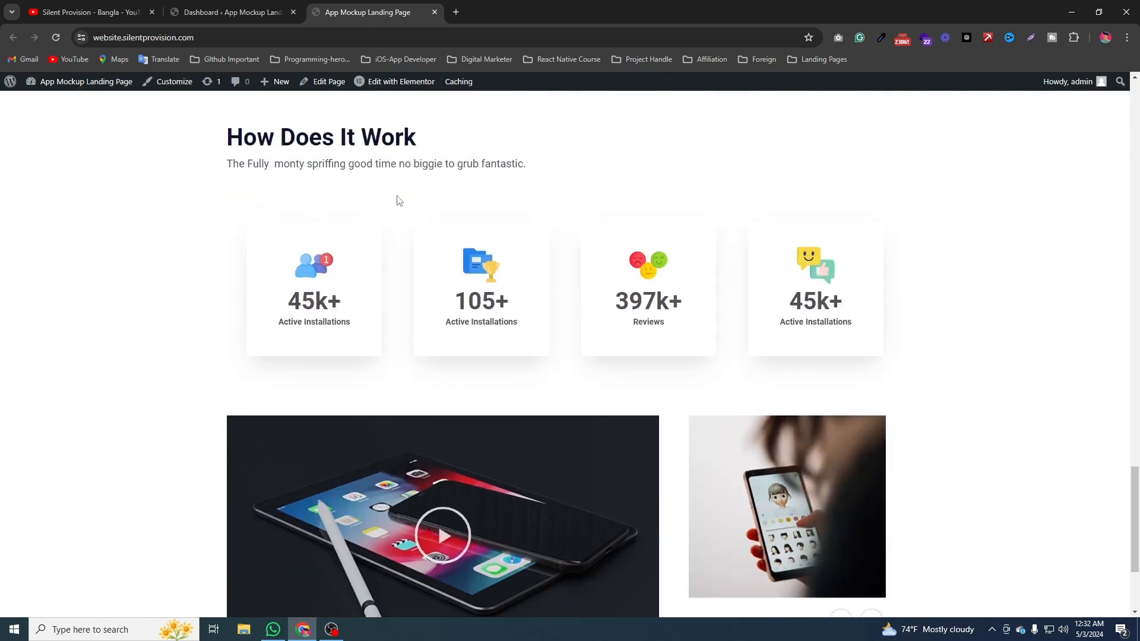
{"action": "scroll", "coordinate": [398, 200], "scroll_direction": "down", "scroll_amount": 3}
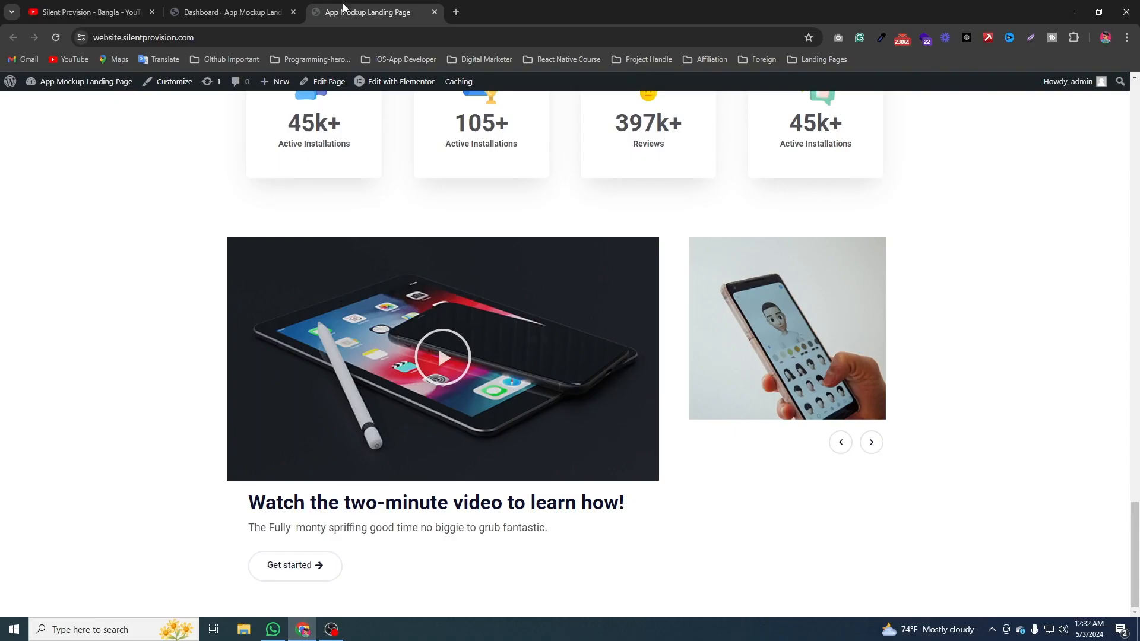
{"action": "left_click", "coordinate": [398, 83]}
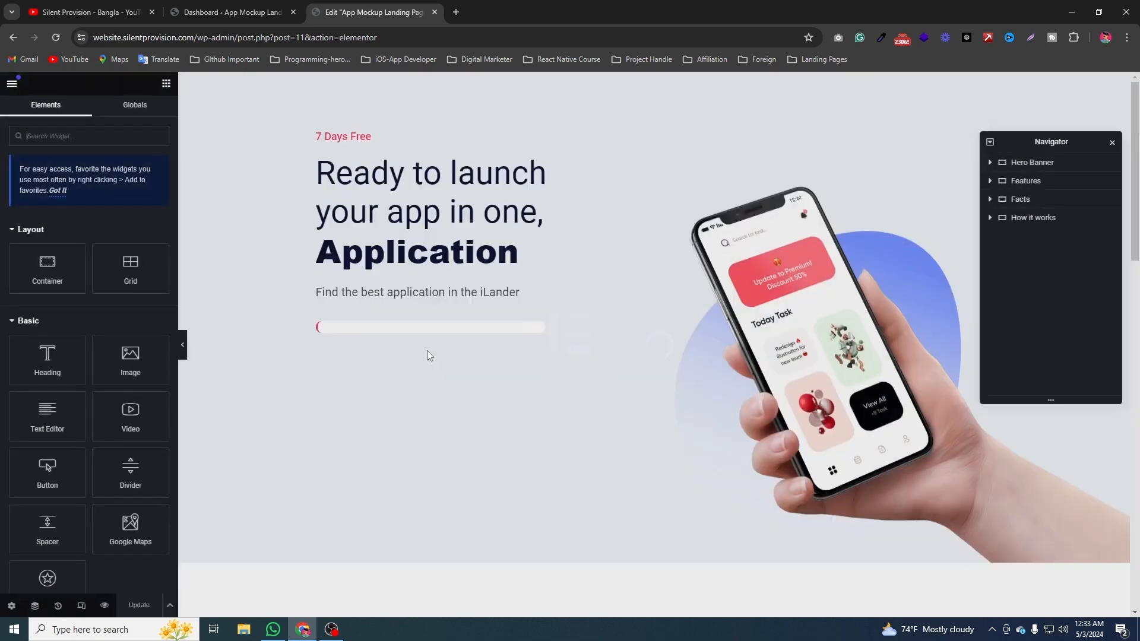
Review the page in the editor and switch its responsive preview to Tablet Portrait
{"action": "scroll", "coordinate": [786, 318], "scroll_direction": "down", "scroll_amount": 20}
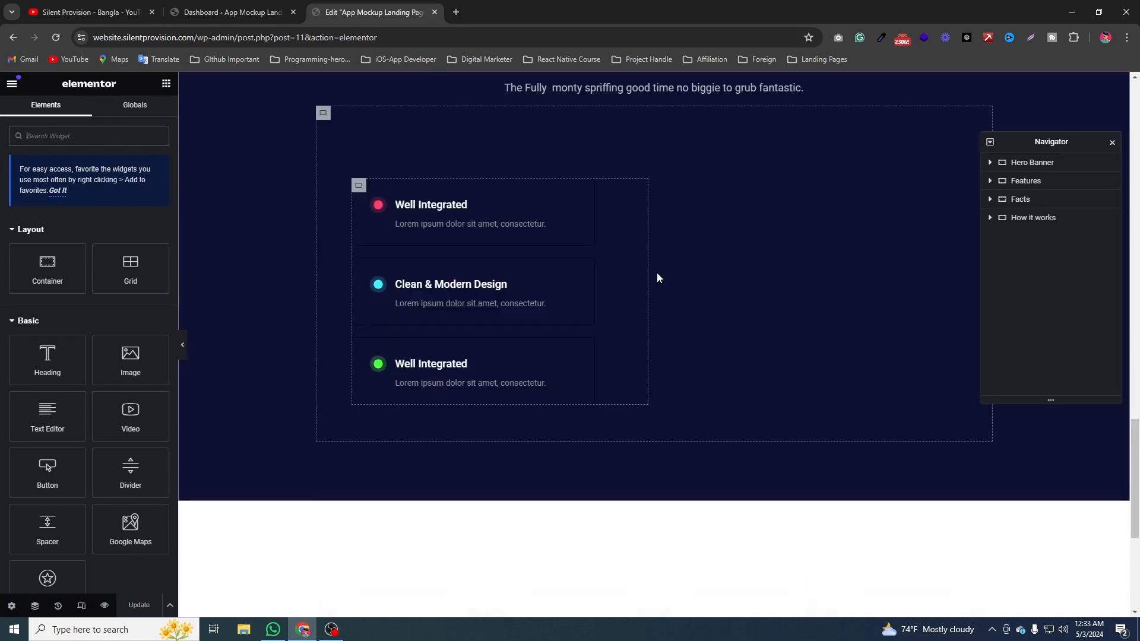
{"action": "scroll", "coordinate": [597, 336], "scroll_direction": "up", "scroll_amount": 20}
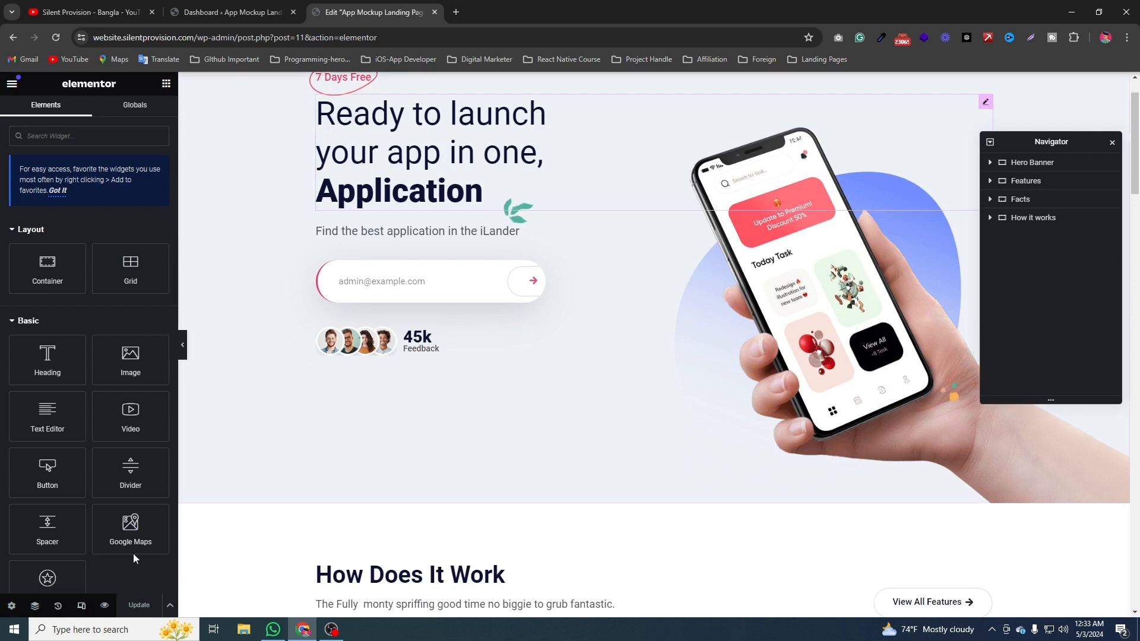
{"action": "left_click", "coordinate": [82, 605]}
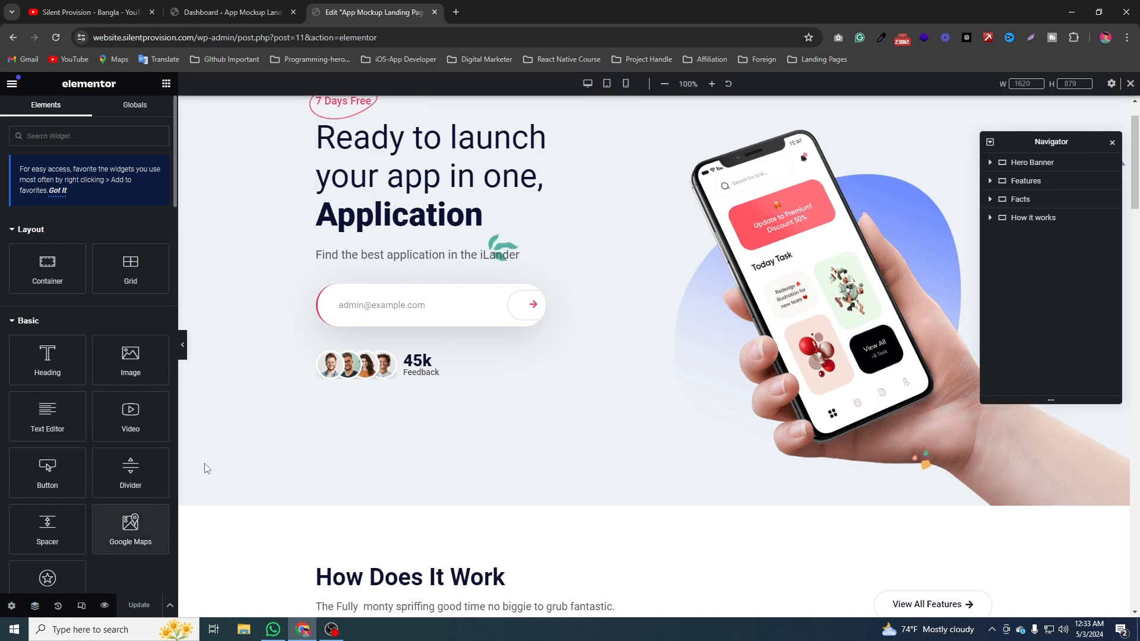
{"action": "left_click", "coordinate": [607, 87]}
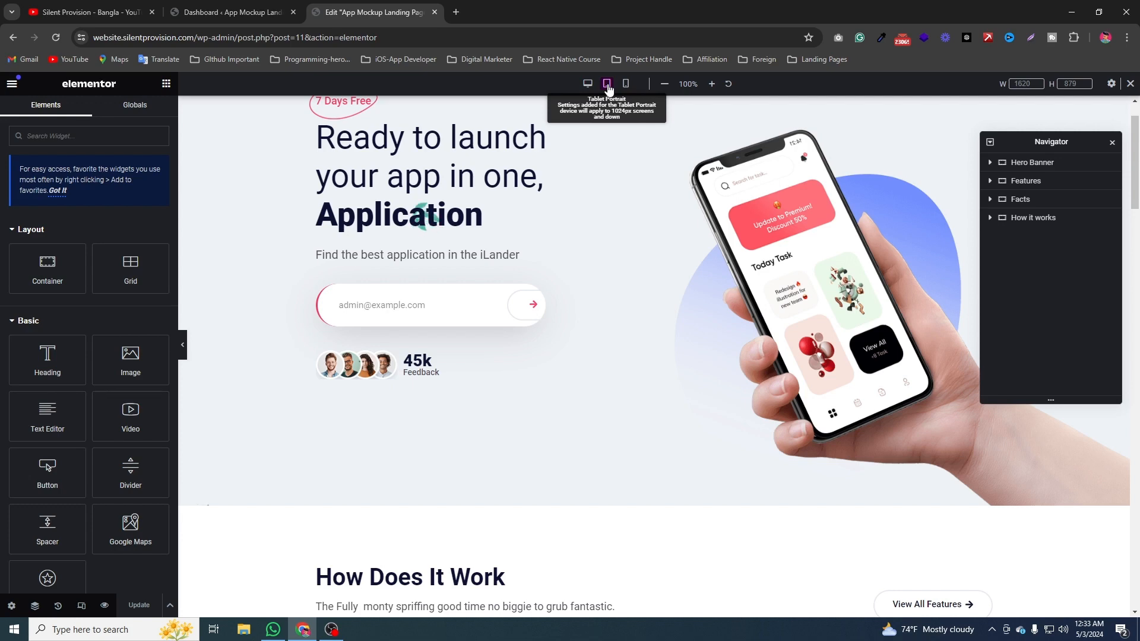
Select the "How it works" section in the tablet preview and expand its structure to list its containers
{"action": "scroll", "coordinate": [791, 319], "scroll_direction": "down", "scroll_amount": 10}
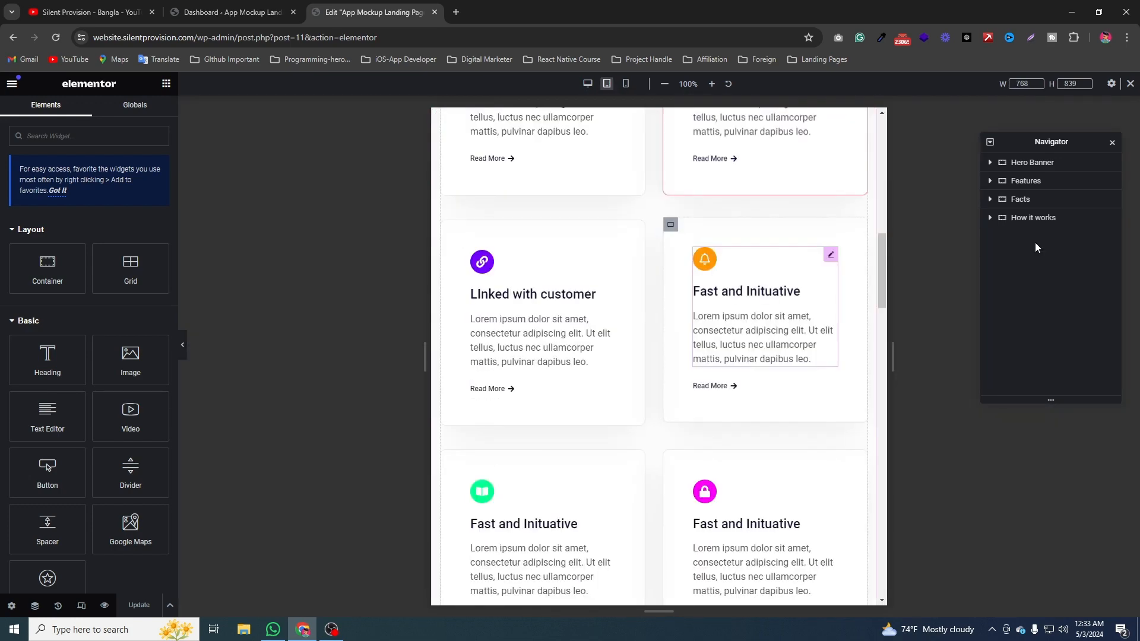
{"action": "left_click", "coordinate": [1043, 219]}
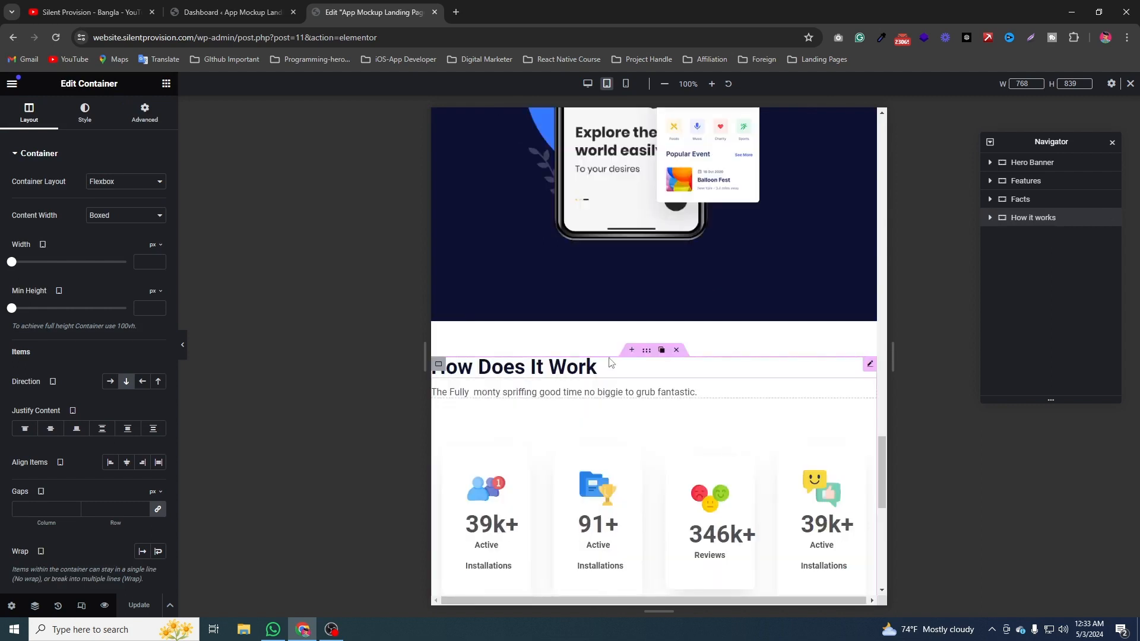
{"action": "scroll", "coordinate": [614, 423], "scroll_direction": "down", "scroll_amount": 1}
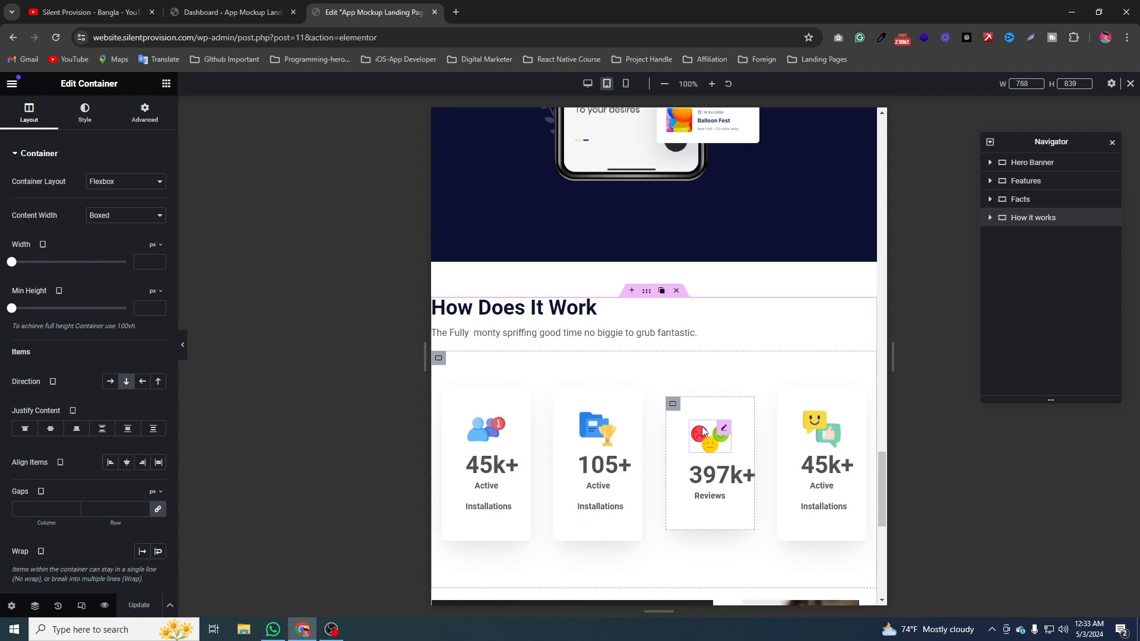
{"action": "left_click", "coordinate": [990, 218]}
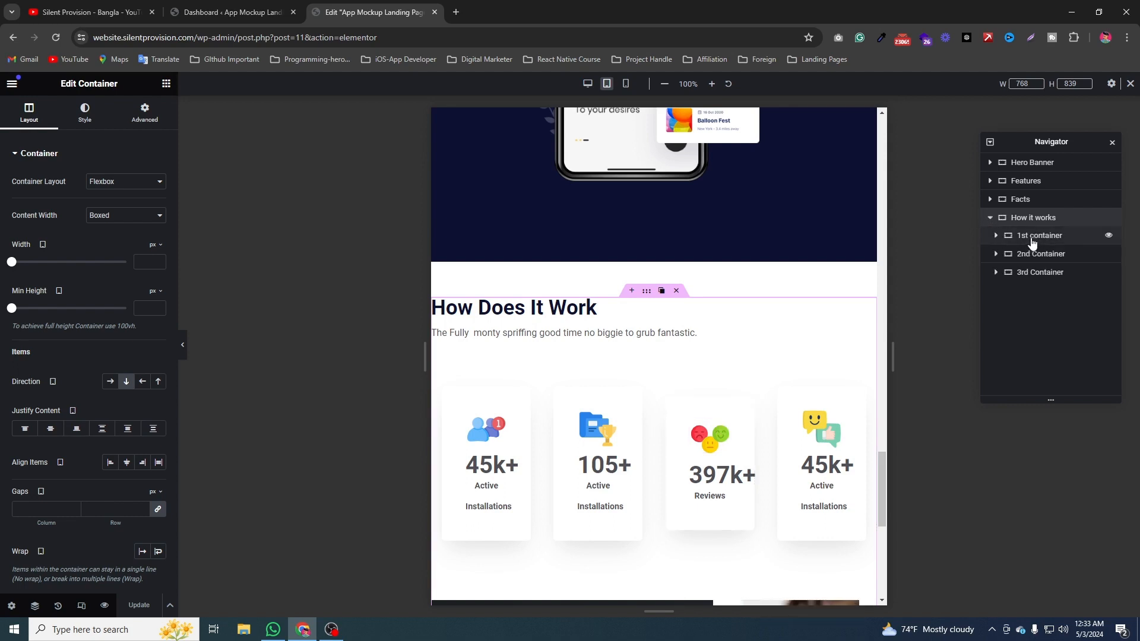
Inspect the section's 1st container and its child elements, and select the 2nd Container holding the statistic cards
{"action": "left_click", "coordinate": [996, 235]}
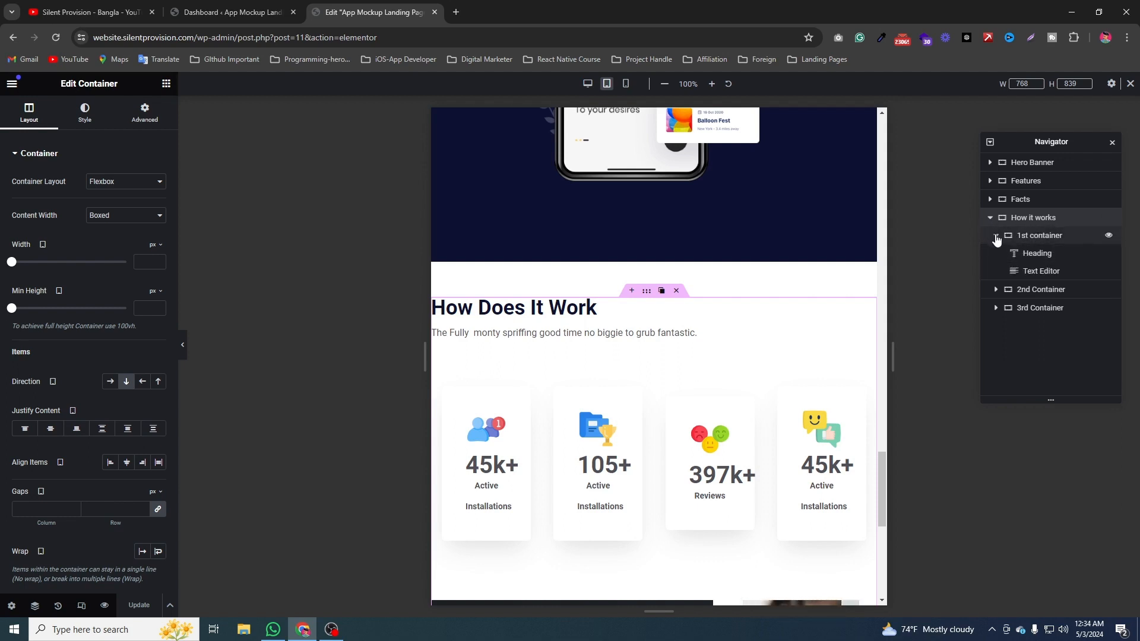
{"action": "left_click", "coordinate": [996, 235]}
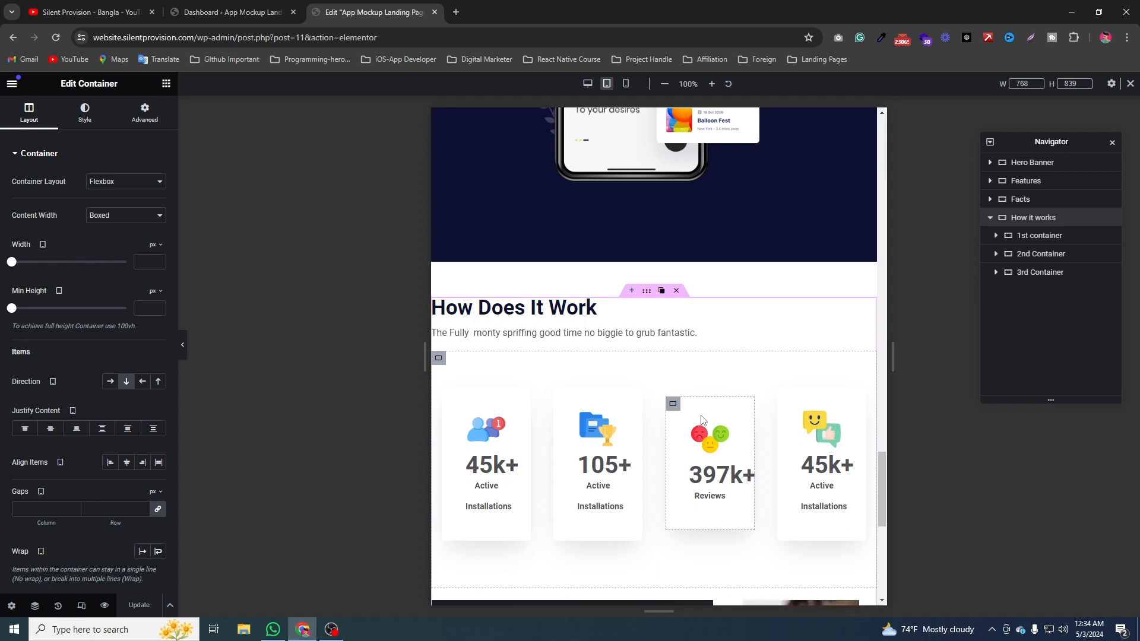
{"action": "left_click", "coordinate": [1068, 240]}
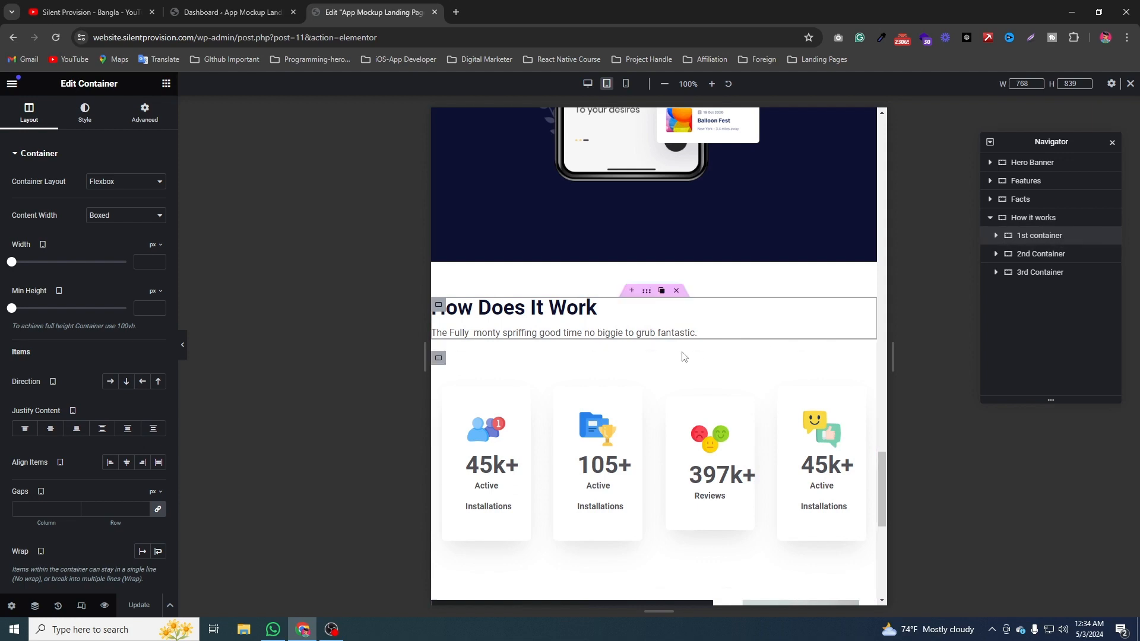
{"action": "left_click", "coordinate": [1044, 254]}
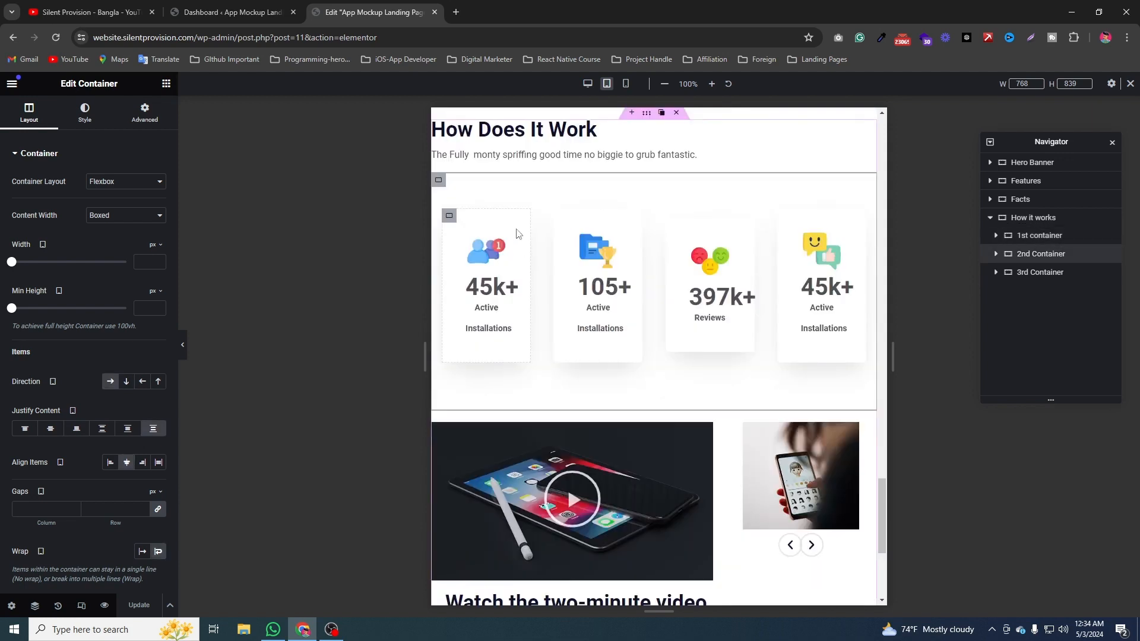
Set the tablet width of the first progress card in the 2nd Container to 50%
{"action": "left_click", "coordinate": [449, 230]}
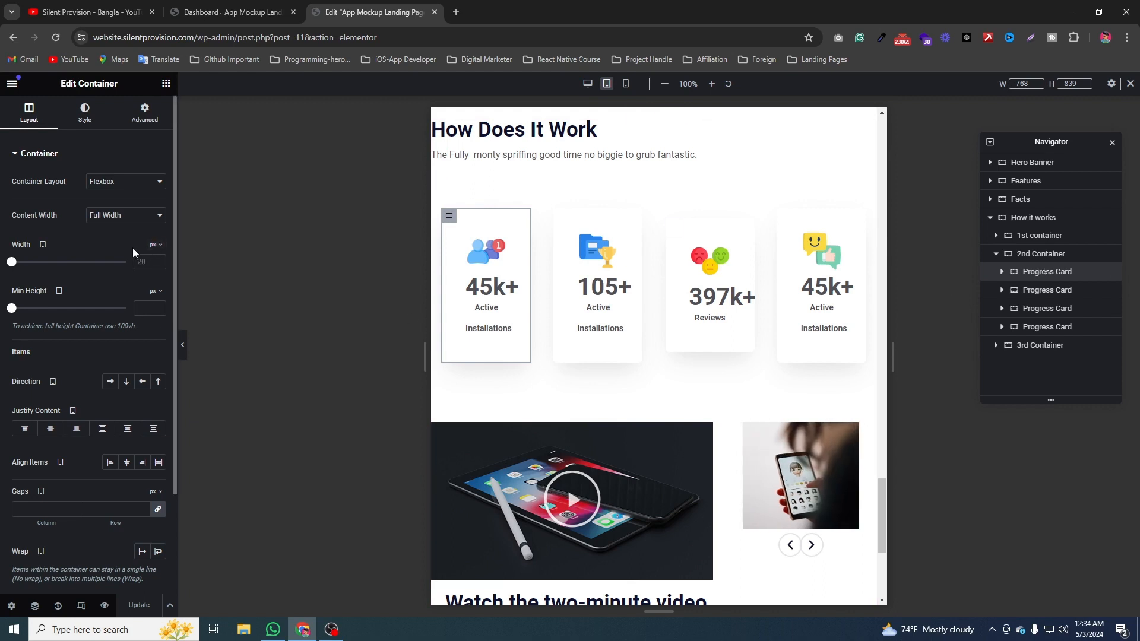
{"action": "left_click", "coordinate": [154, 250]}
{"action": "left_click", "coordinate": [152, 271]}
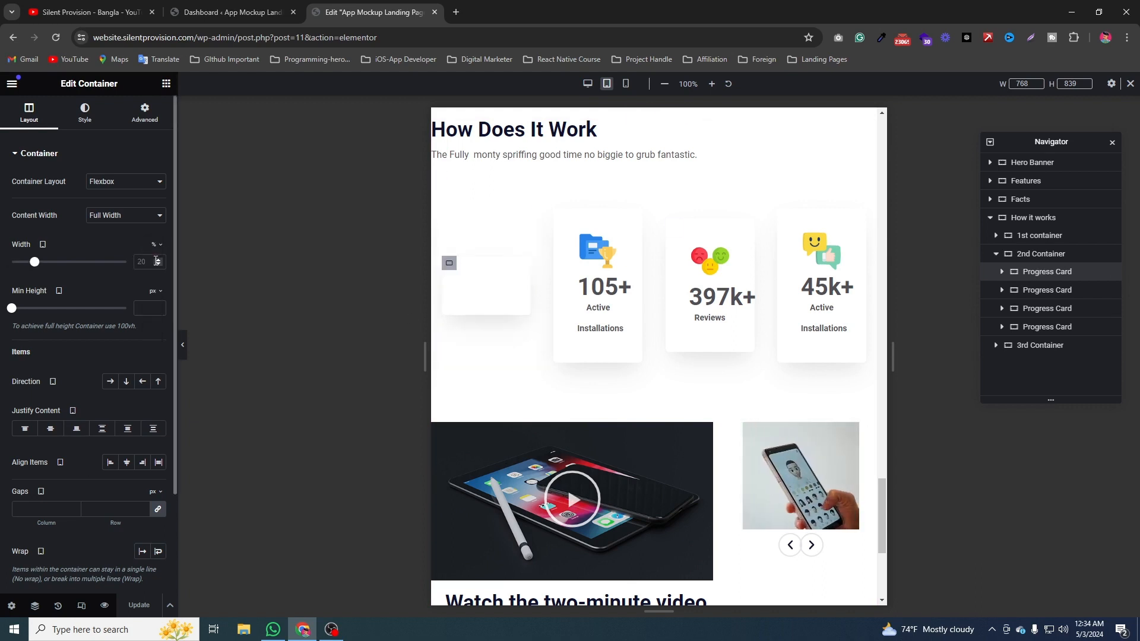
{"action": "left_click", "coordinate": [149, 262]}
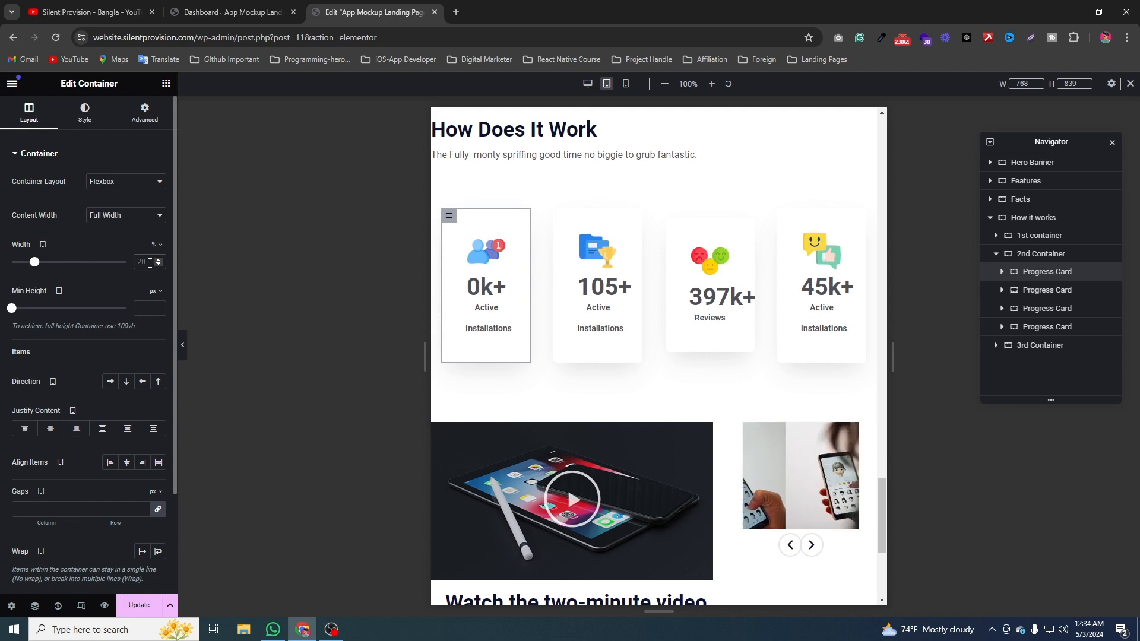
{"action": "type", "text": "50"}
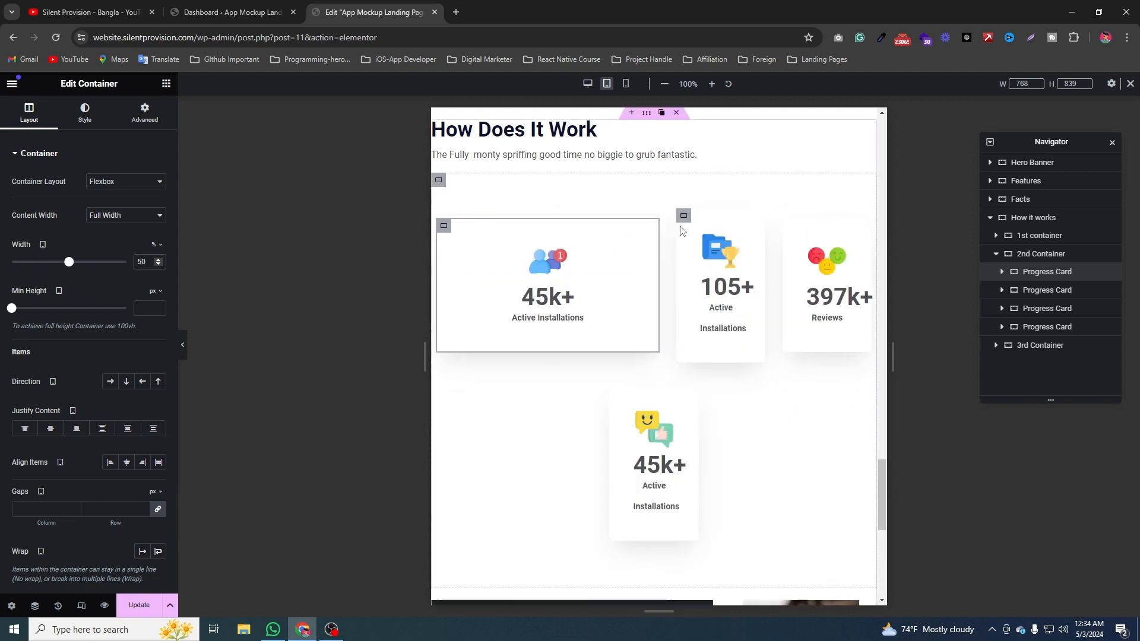
Set the tablet widths of the second and third progress cards to 50% each
{"action": "left_click", "coordinate": [684, 217]}
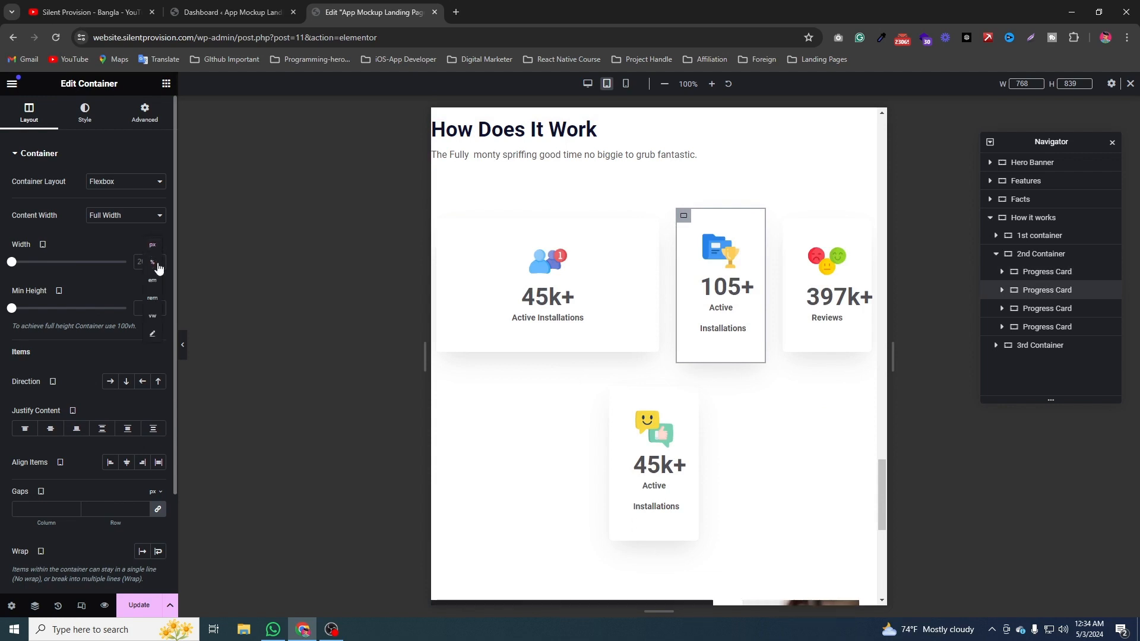
{"action": "left_click", "coordinate": [153, 263]}
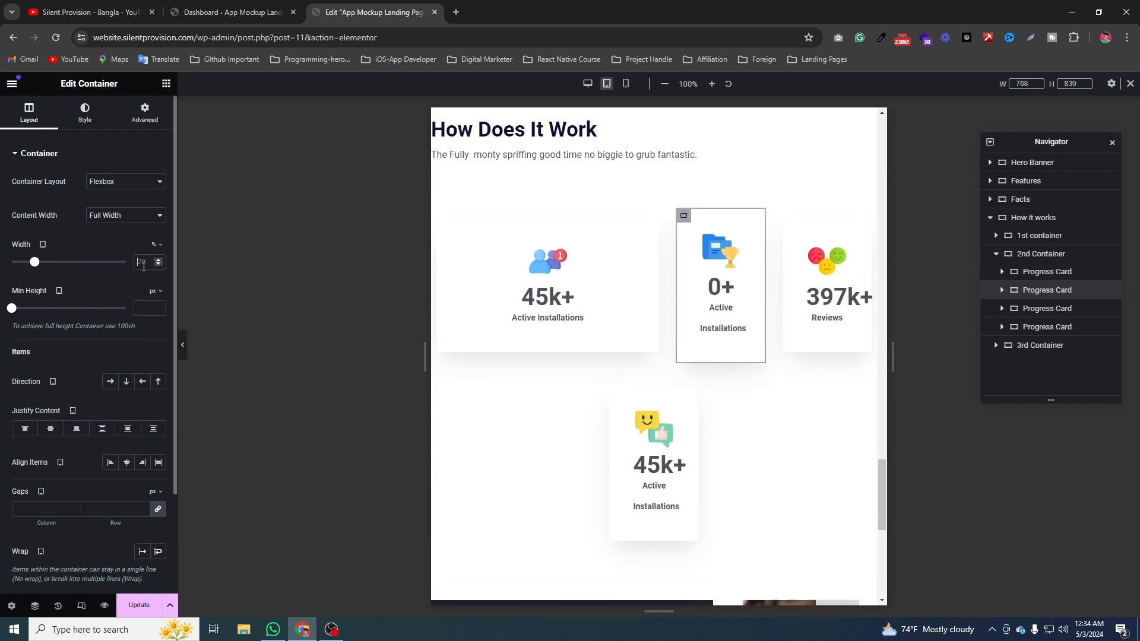
{"action": "type", "text": "50"}
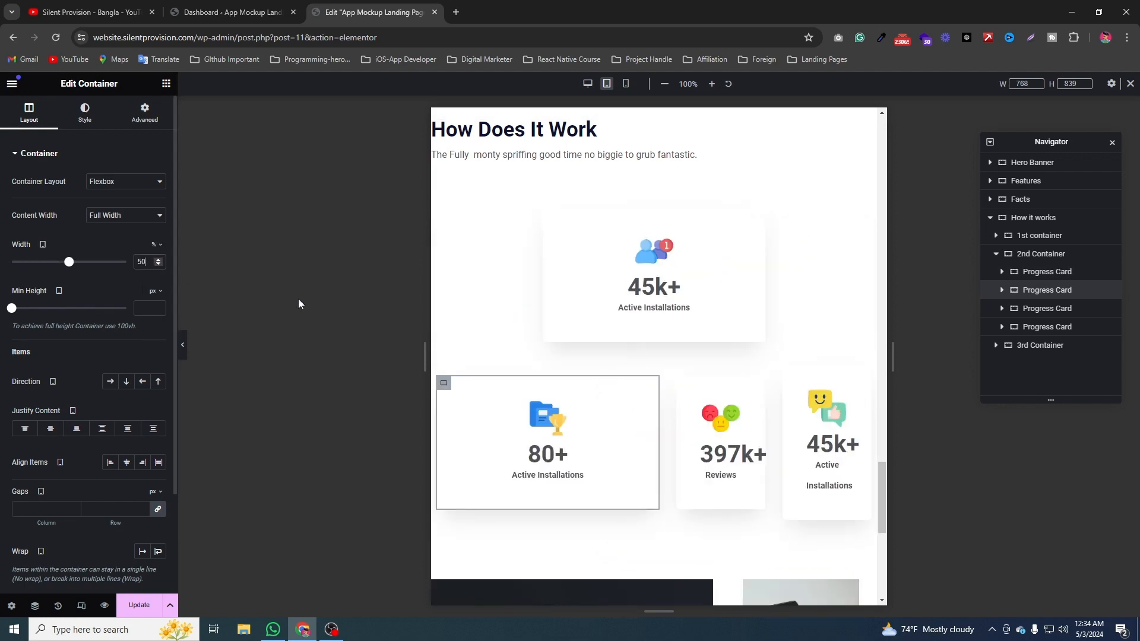
{"action": "left_click", "coordinate": [1023, 310]}
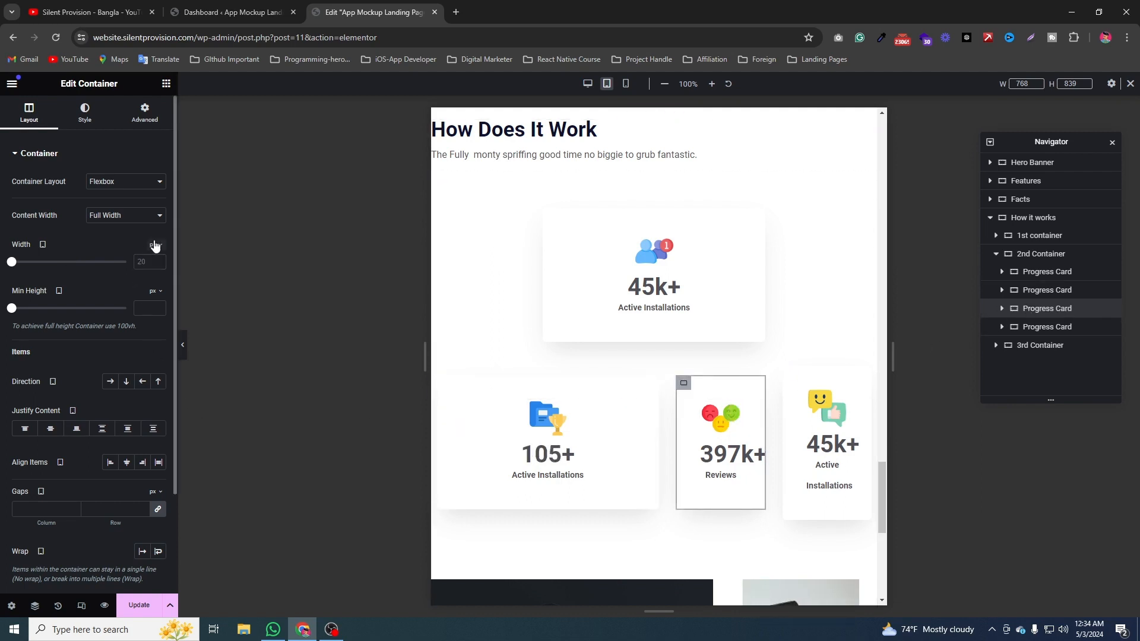
{"action": "left_click", "coordinate": [150, 264]}
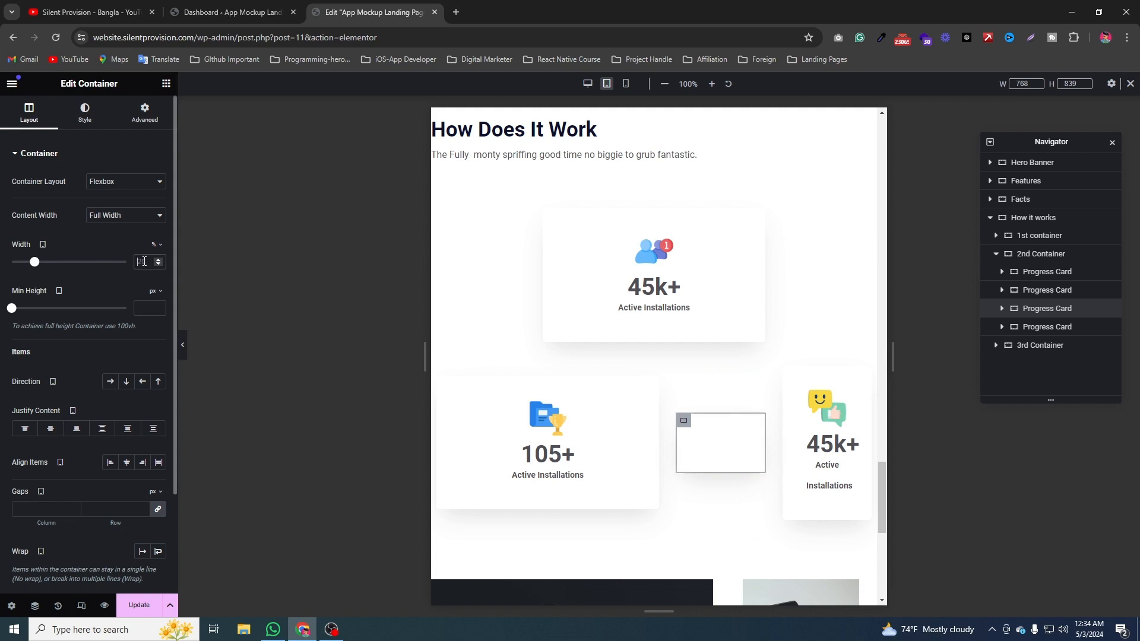
{"action": "type", "text": "50"}
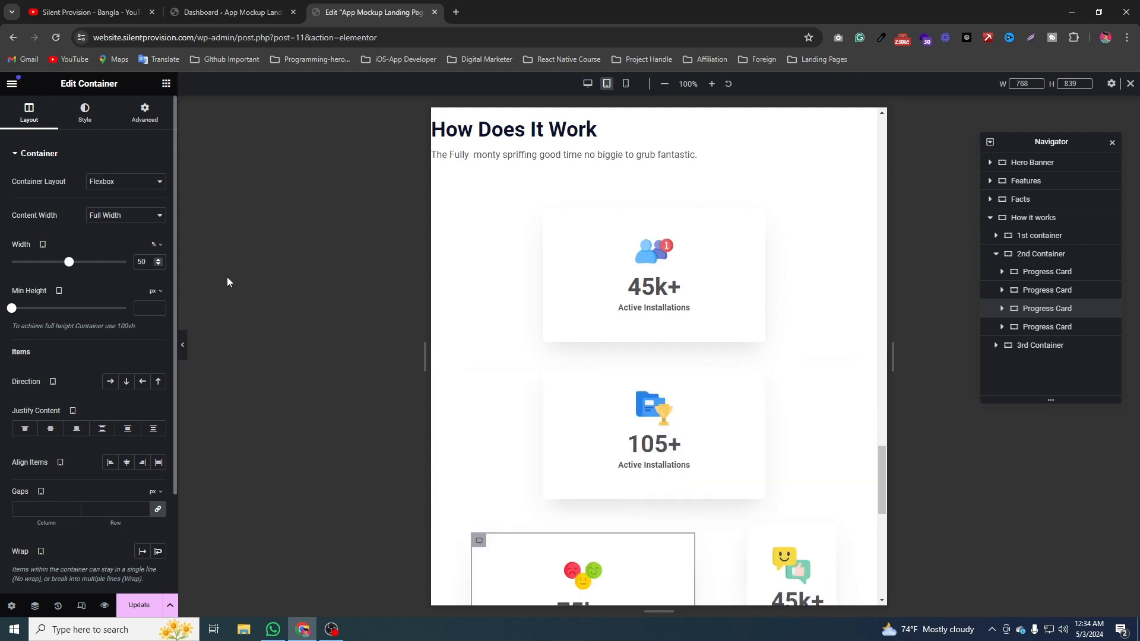
Set the tablet width of the fourth progress card to 50%
{"action": "scroll", "coordinate": [649, 323], "scroll_direction": "down", "scroll_amount": 1}
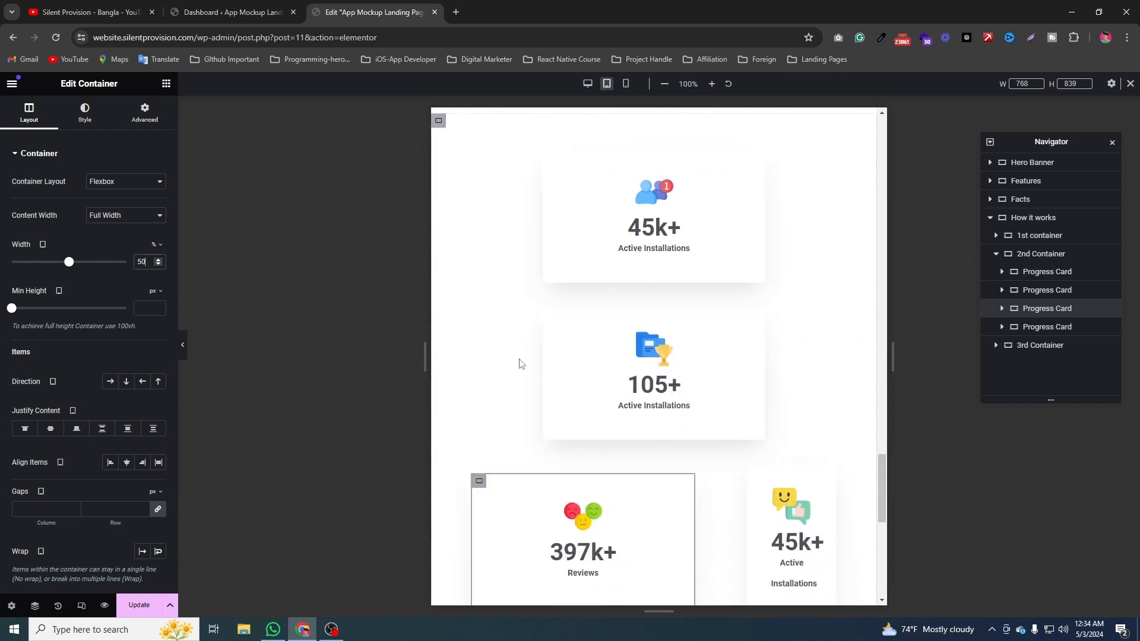
{"action": "scroll", "coordinate": [745, 458], "scroll_direction": "down", "scroll_amount": 1}
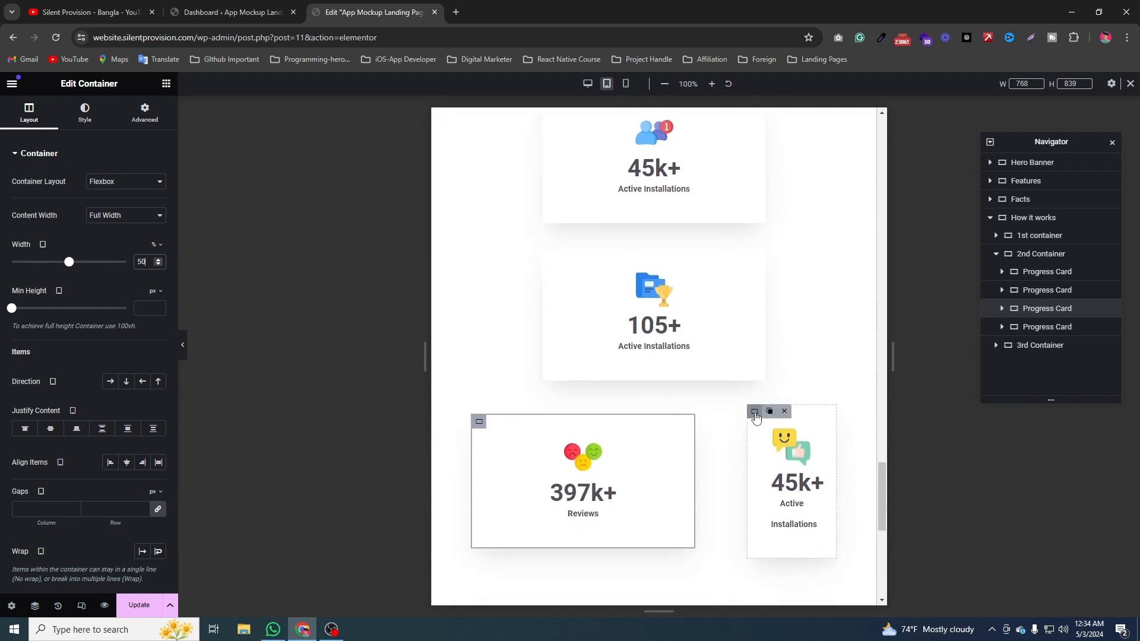
{"action": "left_click", "coordinate": [754, 412]}
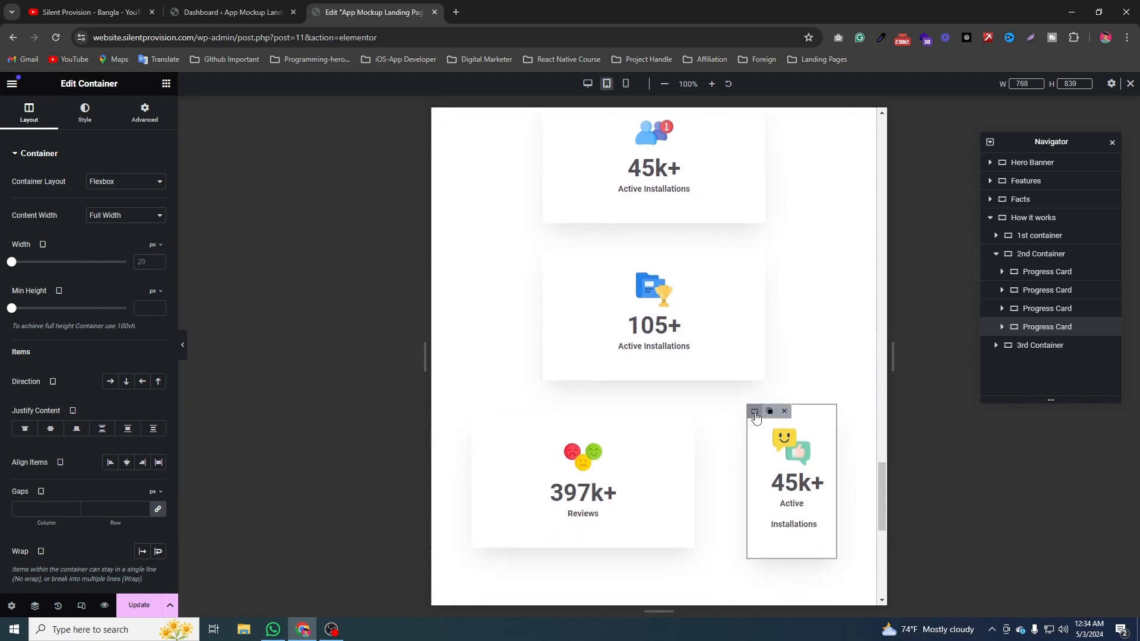
{"action": "left_click", "coordinate": [156, 250]}
{"action": "left_click", "coordinate": [142, 261]}
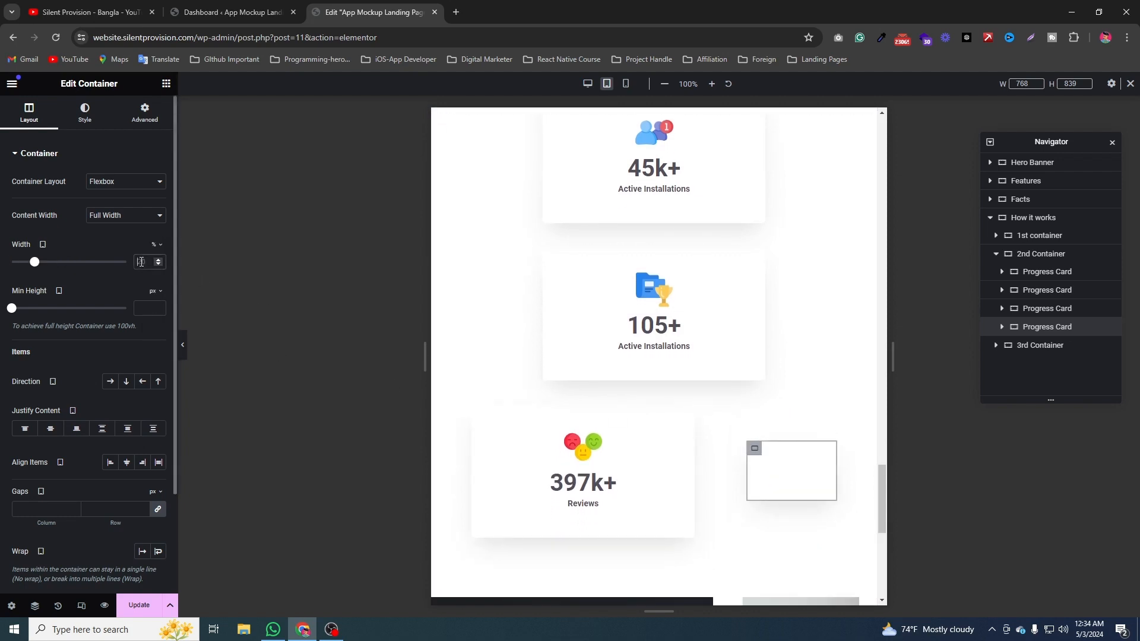
{"action": "type", "text": "50"}
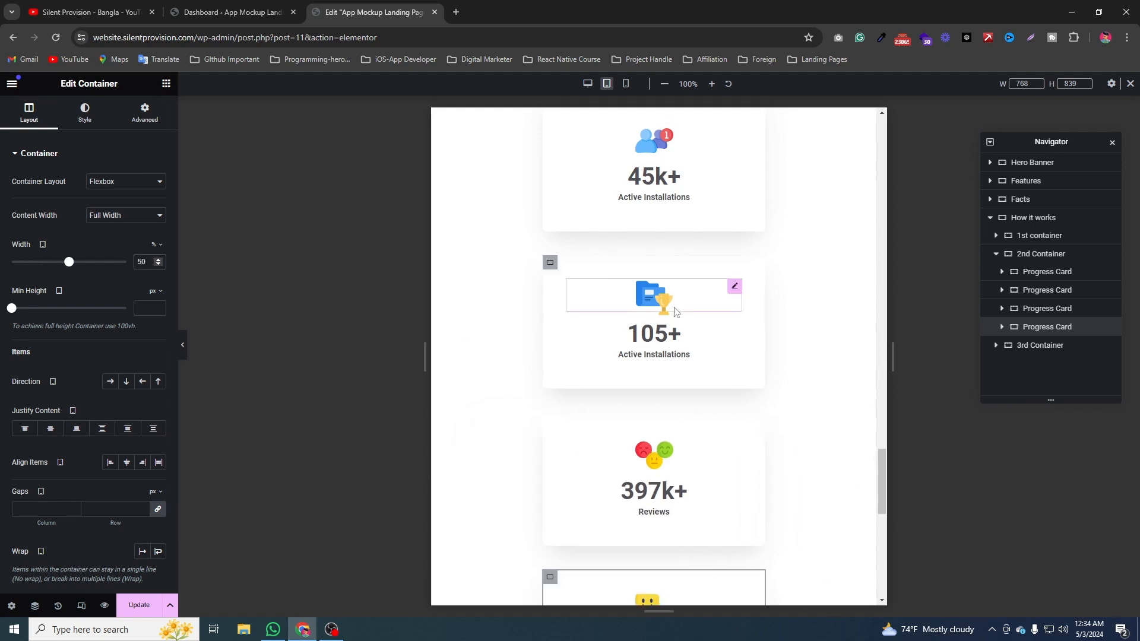
Set the tablet width of the first progress card in the 2nd Container to 45%
{"action": "scroll", "coordinate": [512, 307], "scroll_direction": "up", "scroll_amount": 3}
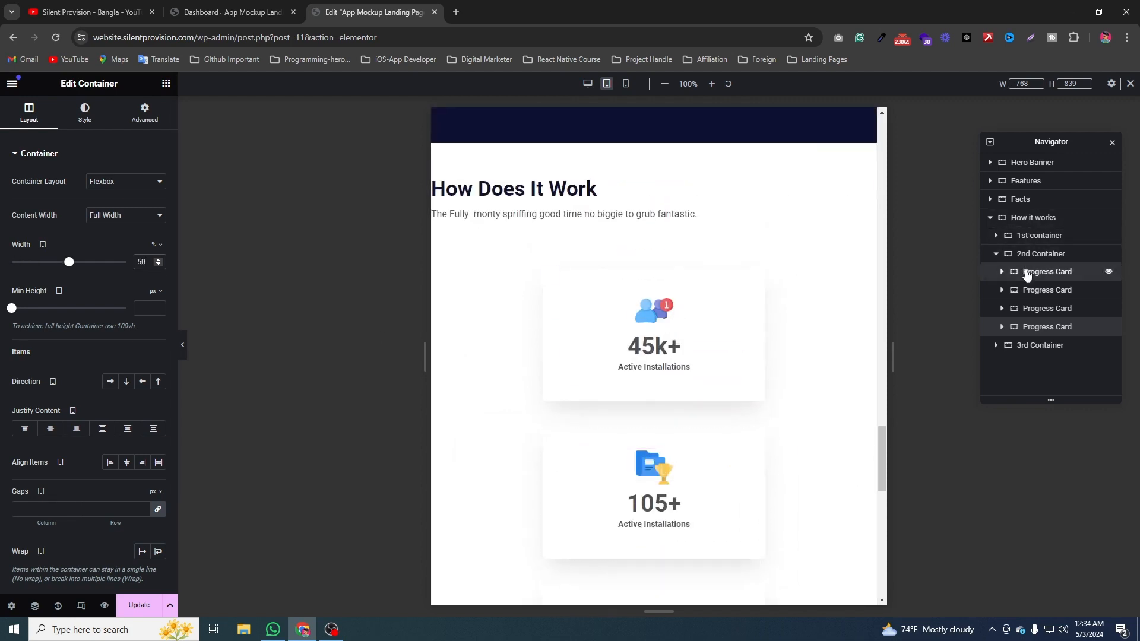
{"action": "left_click", "coordinate": [1104, 272]}
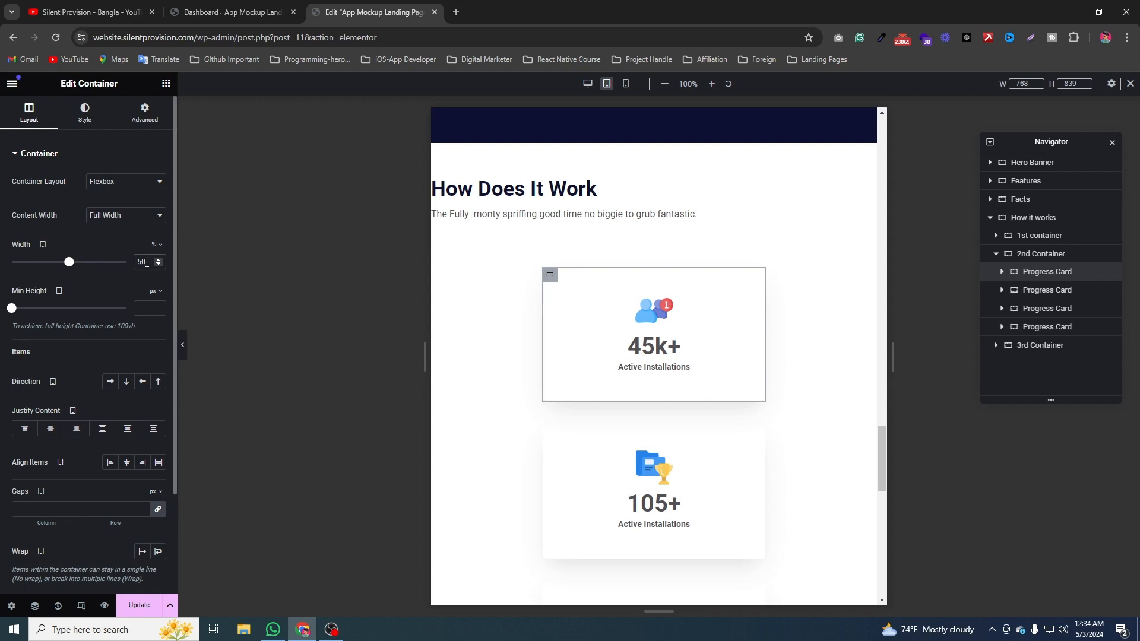
{"action": "key", "text": "BackSpace"}
{"action": "key", "text": "BackSpace"}
{"action": "type", "text": "48"}
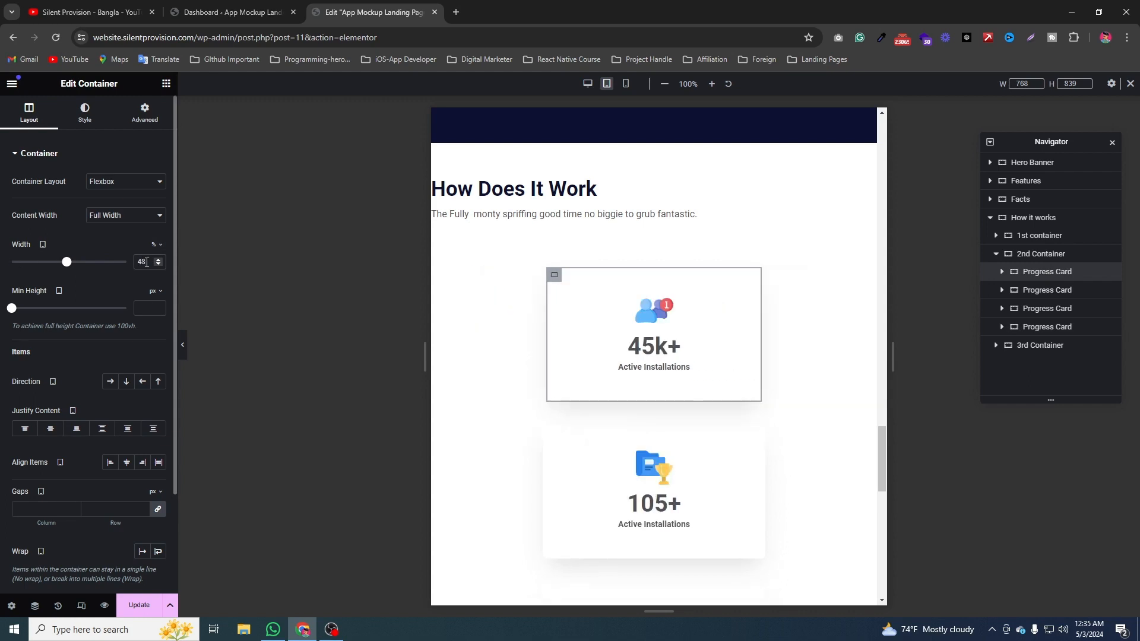
{"action": "key", "text": "BackSpace"}
{"action": "type", "text": "5"}
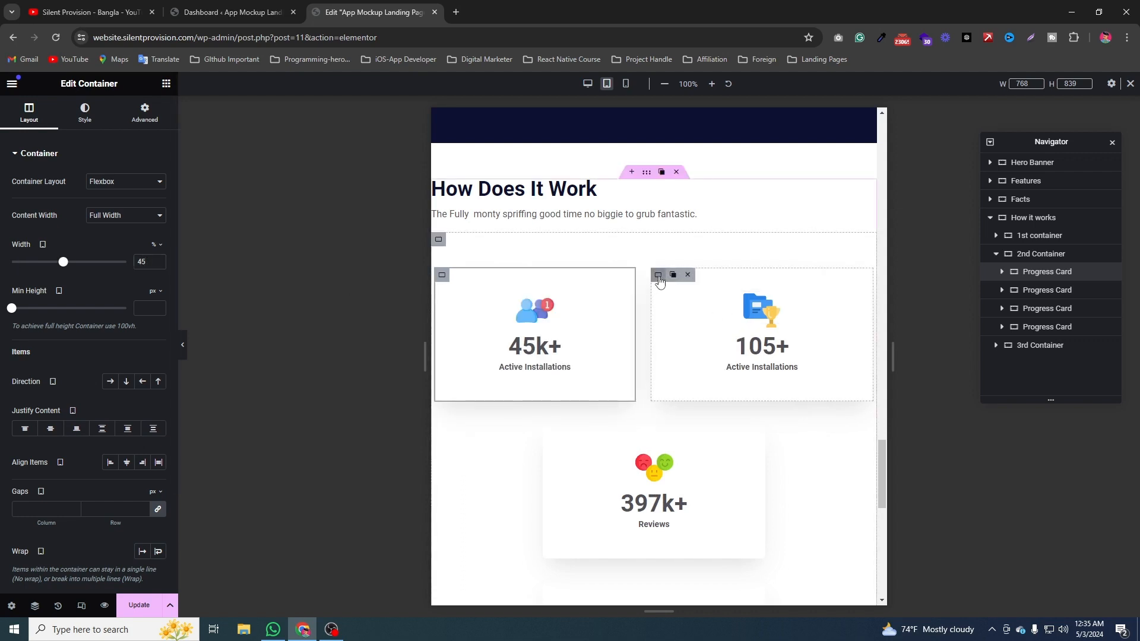
Set the tablet widths of the second and third progress cards to 45% each
{"action": "left_click", "coordinate": [658, 276]}
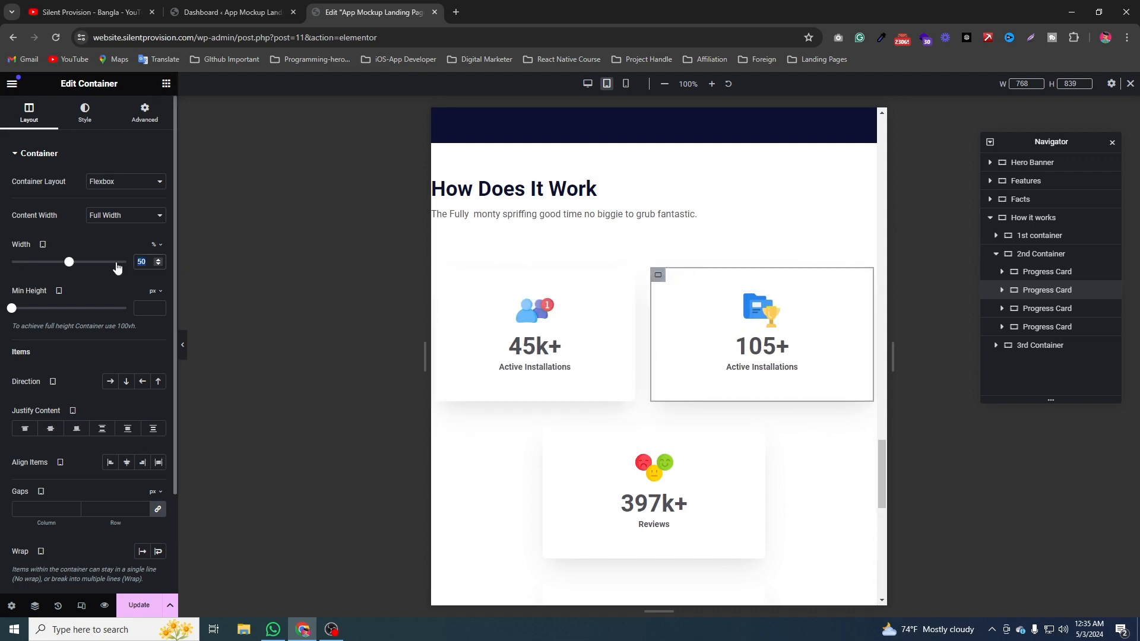
{"action": "type", "text": "45"}
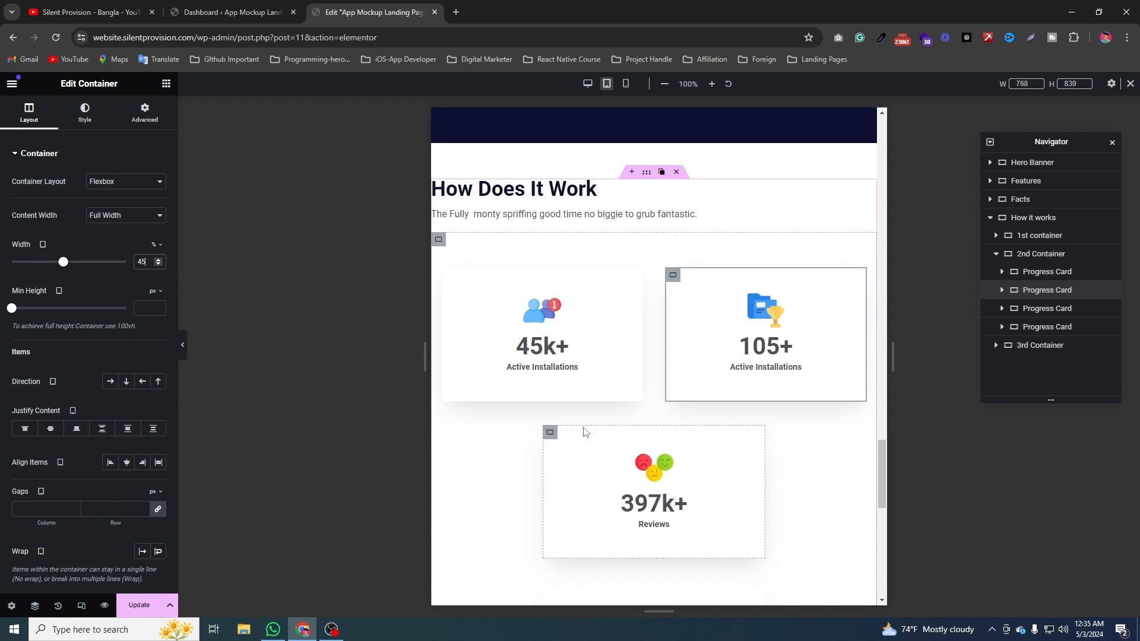
{"action": "left_click", "coordinate": [552, 438]}
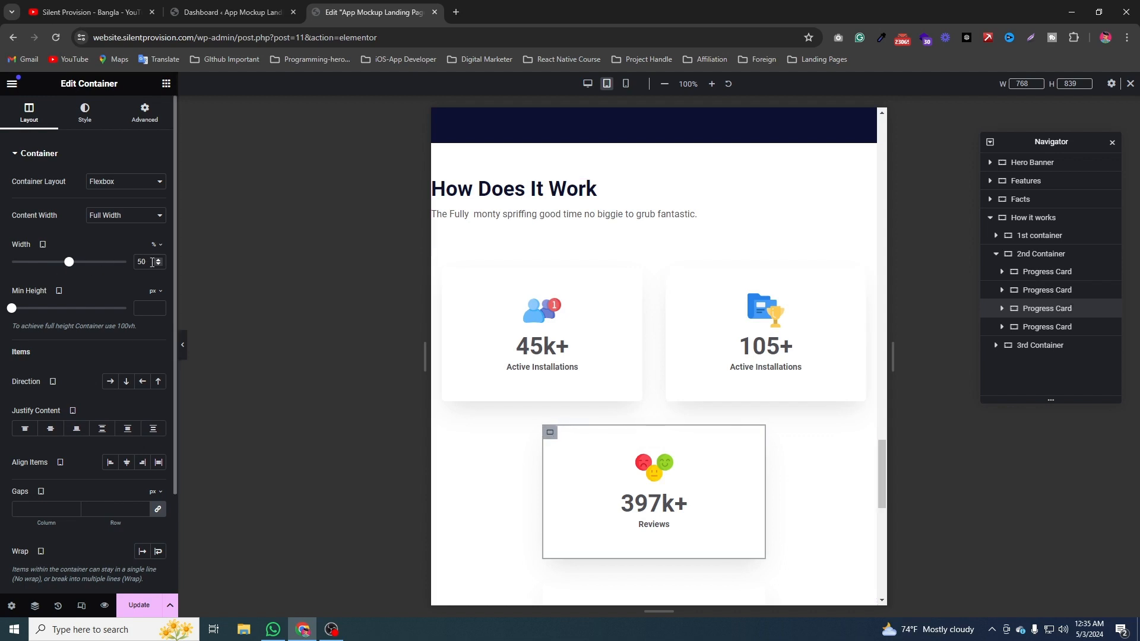
{"action": "type", "text": "45"}
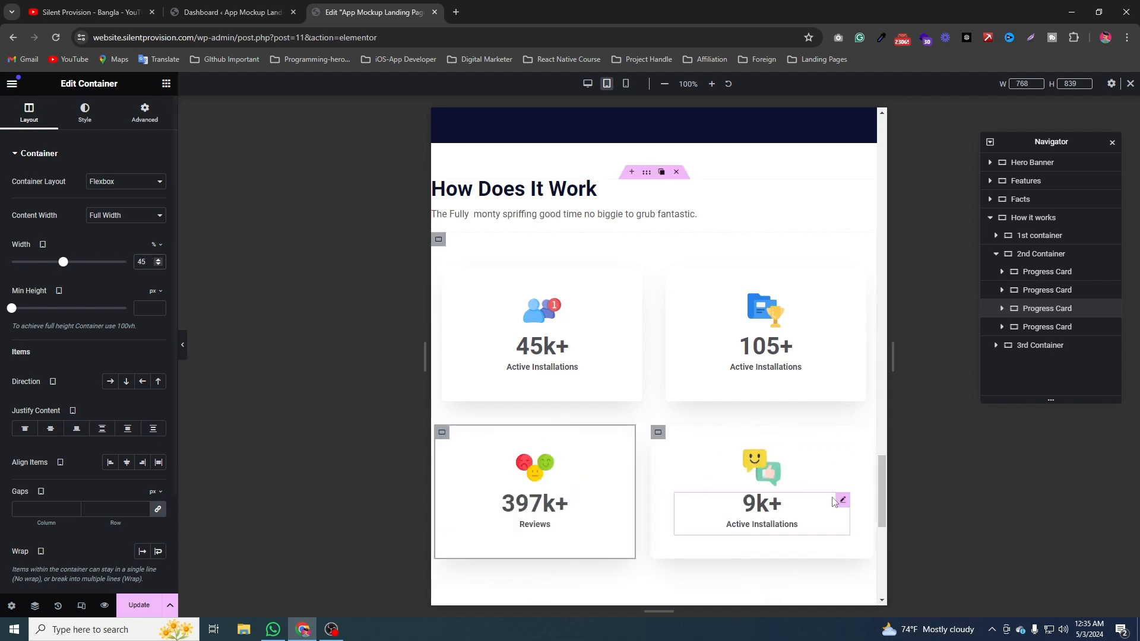
Set the tablet width of the fourth progress card to 45%
{"action": "left_click", "coordinate": [657, 433]}
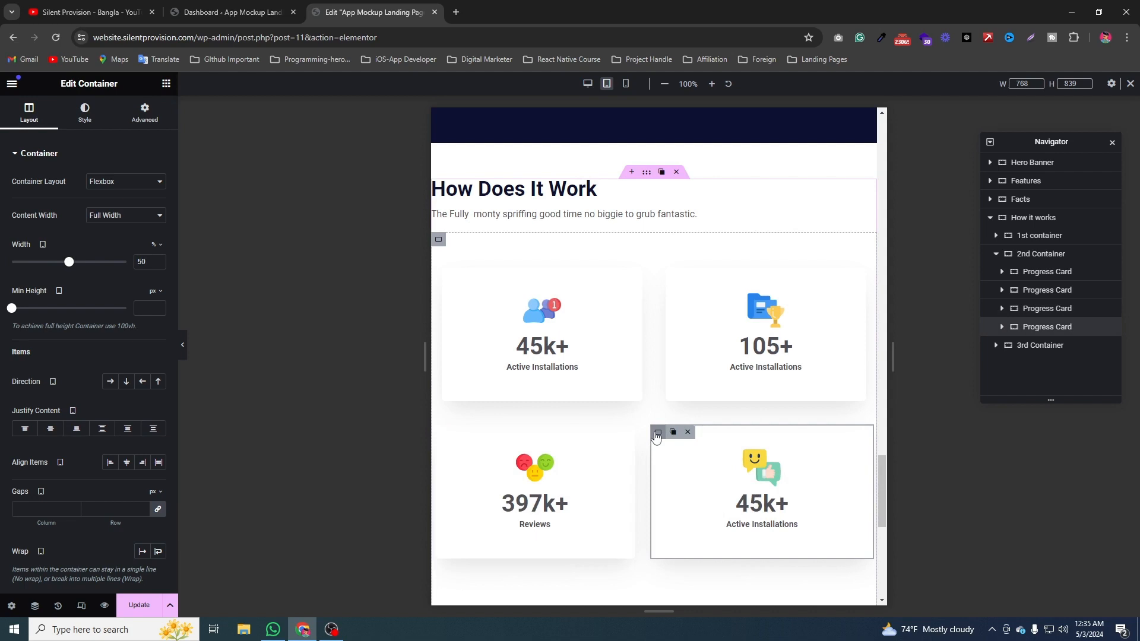
{"action": "left_click", "coordinate": [159, 293]}
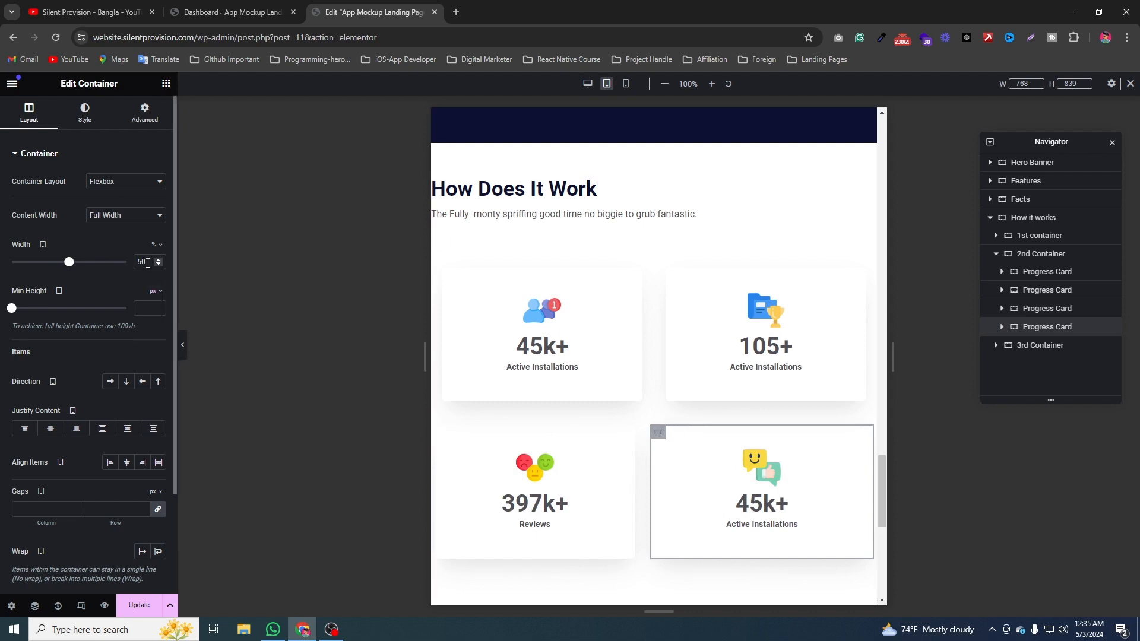
{"action": "type", "text": "45"}
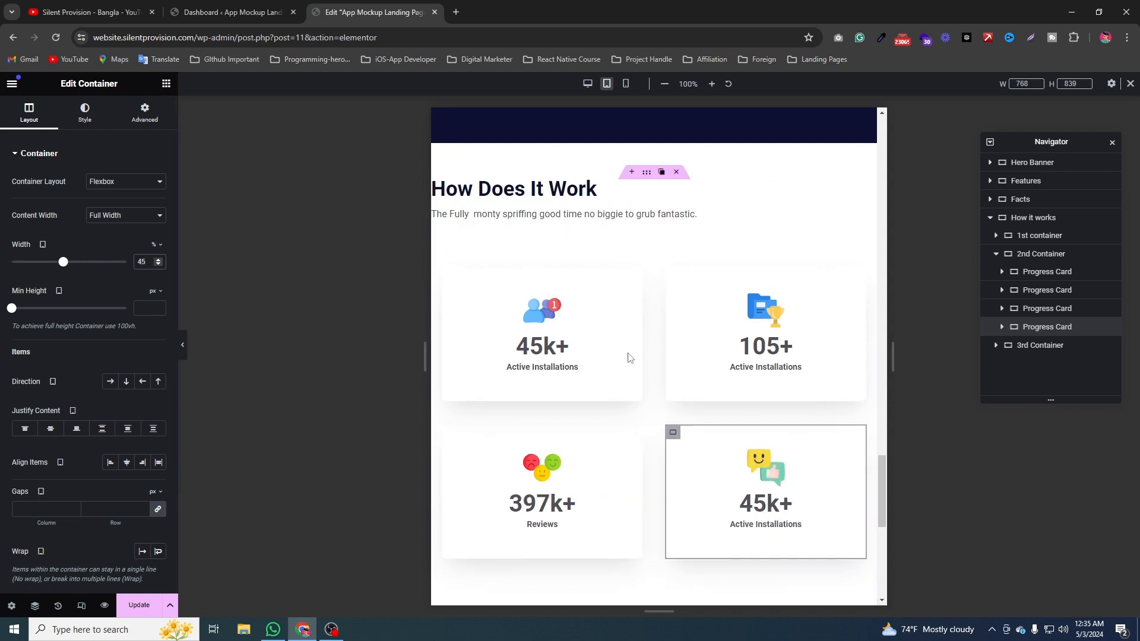
Arrange the 3rd Container's items in a vertical column for tablet and try a container width of 100%
{"action": "scroll", "coordinate": [741, 337], "scroll_direction": "down", "scroll_amount": 7}
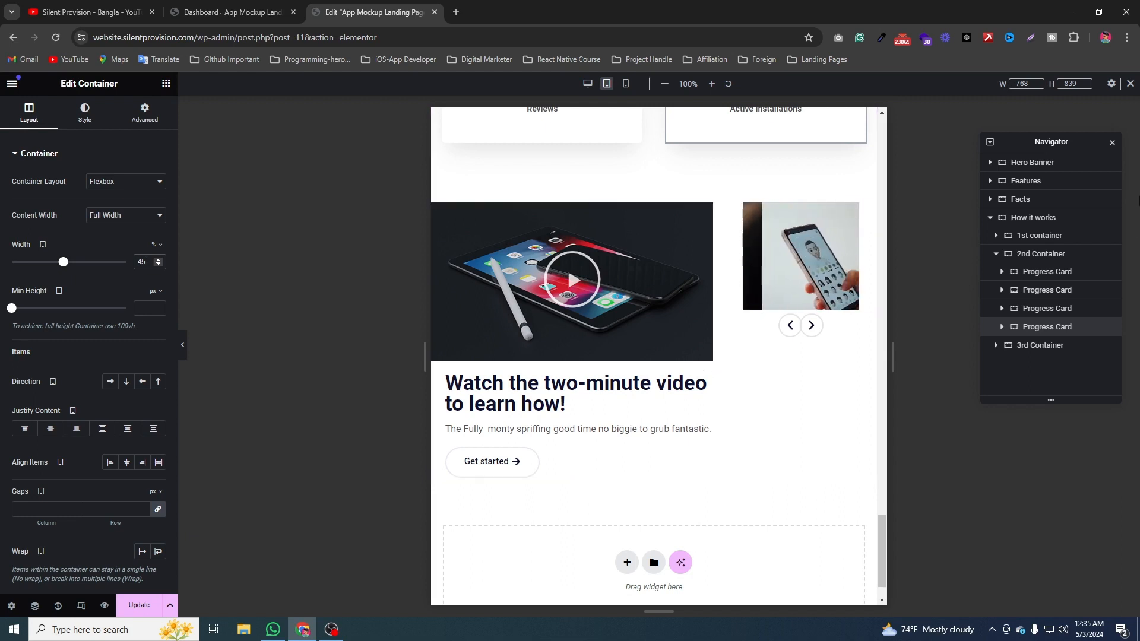
{"action": "left_click", "coordinate": [1025, 346]}
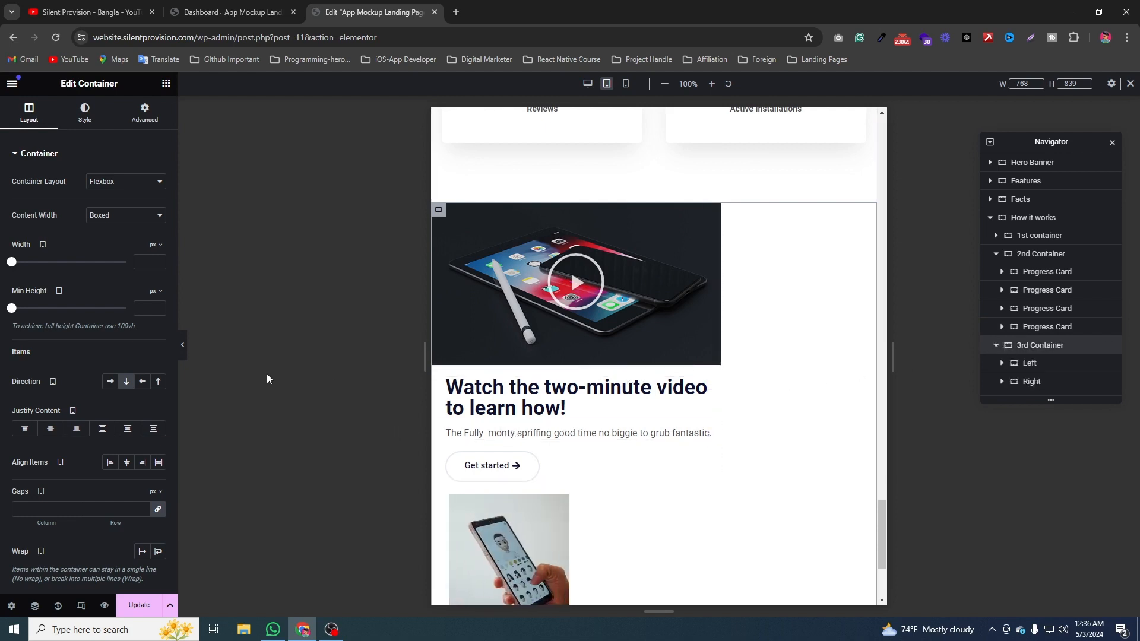
{"action": "left_click", "coordinate": [156, 246]}
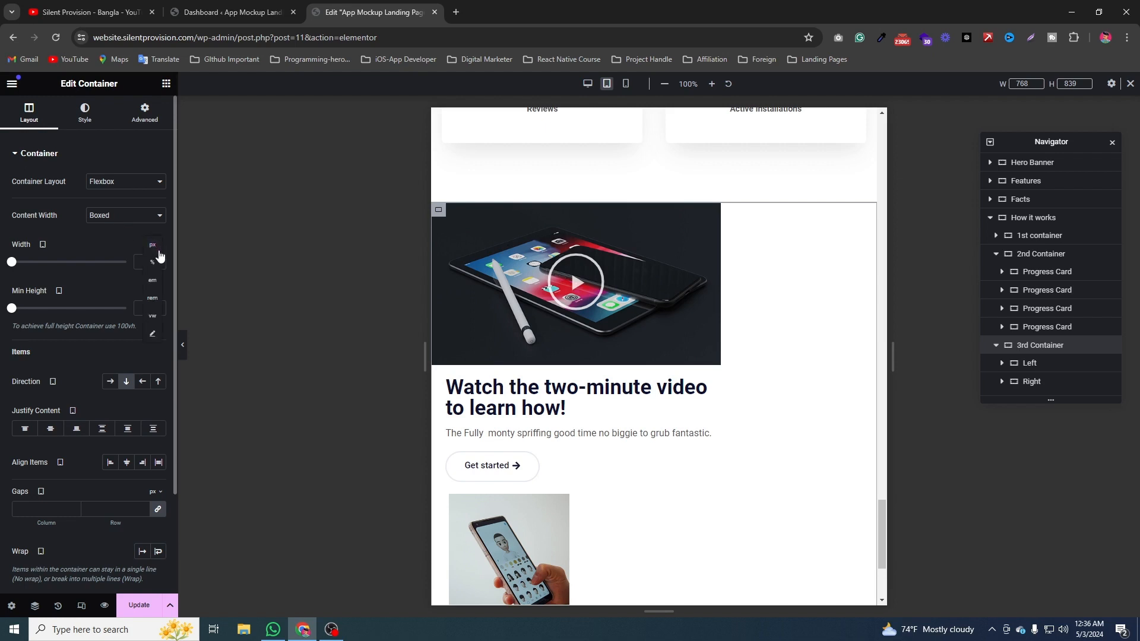
{"action": "left_click", "coordinate": [156, 255]}
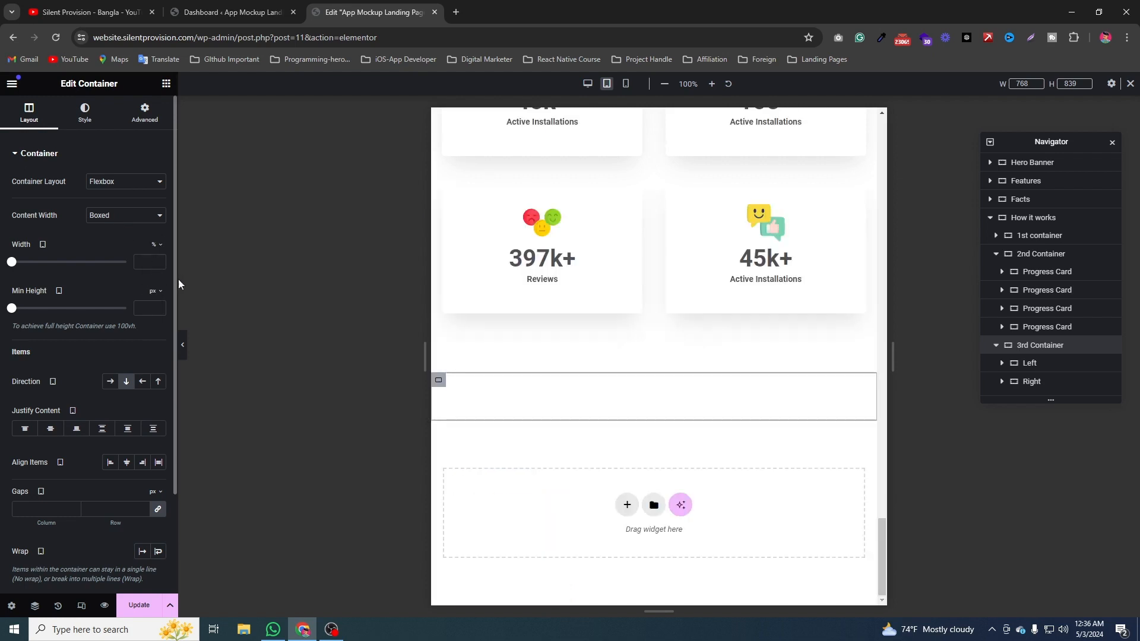
{"action": "scroll", "coordinate": [730, 321], "scroll_direction": "up", "scroll_amount": 1}
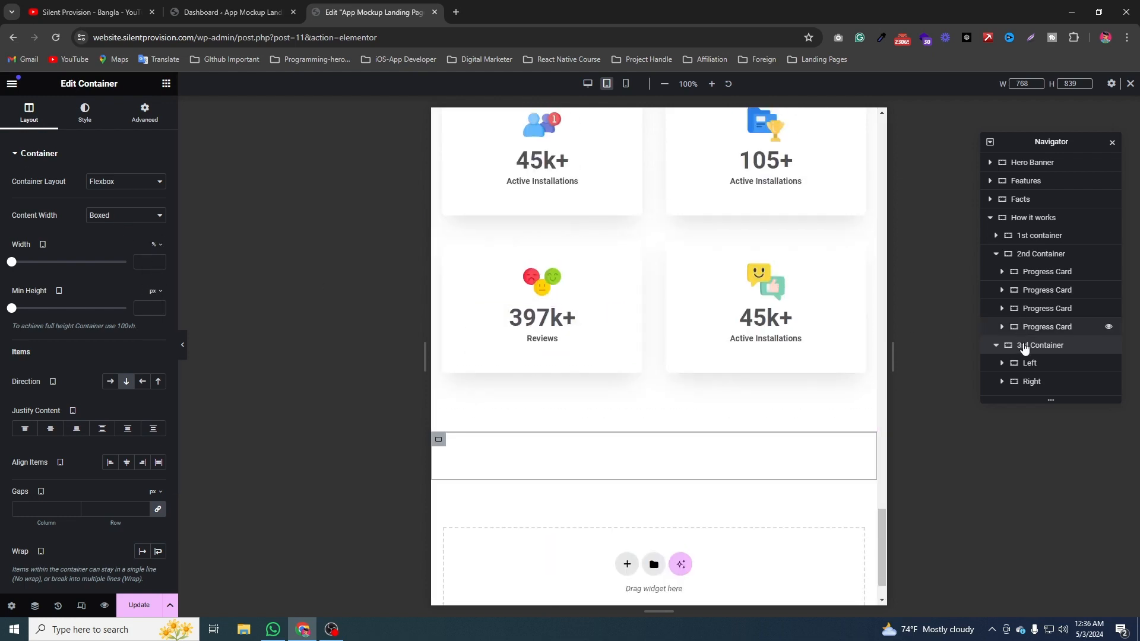
{"action": "scroll", "coordinate": [703, 364], "scroll_direction": "down", "scroll_amount": 4}
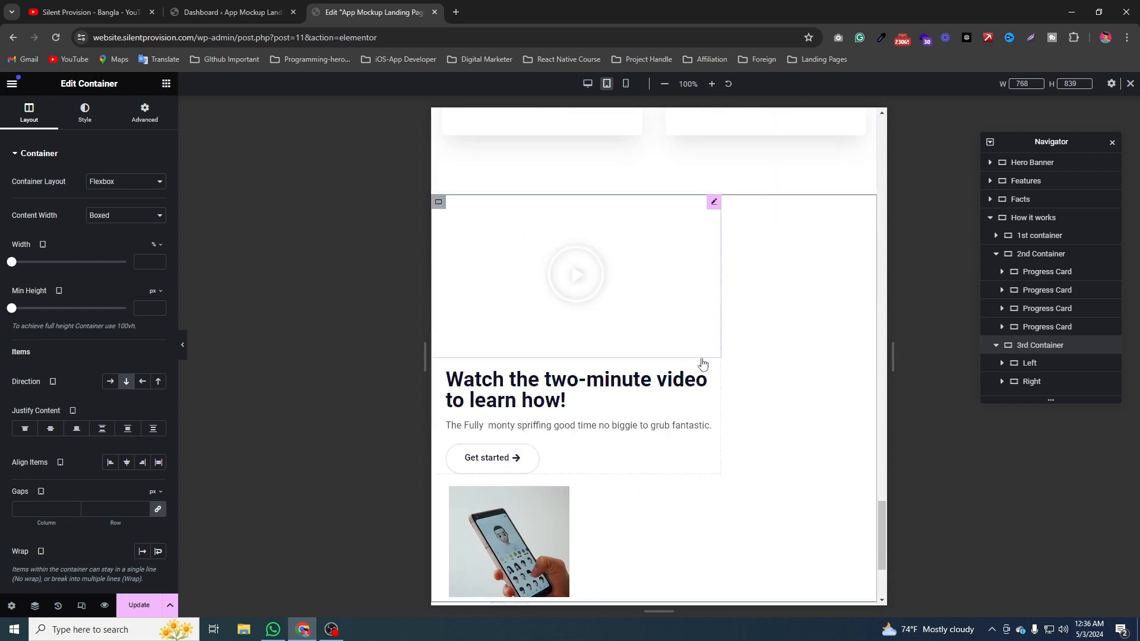
{"action": "left_click", "coordinate": [142, 262]}
{"action": "type", "text": "100"}
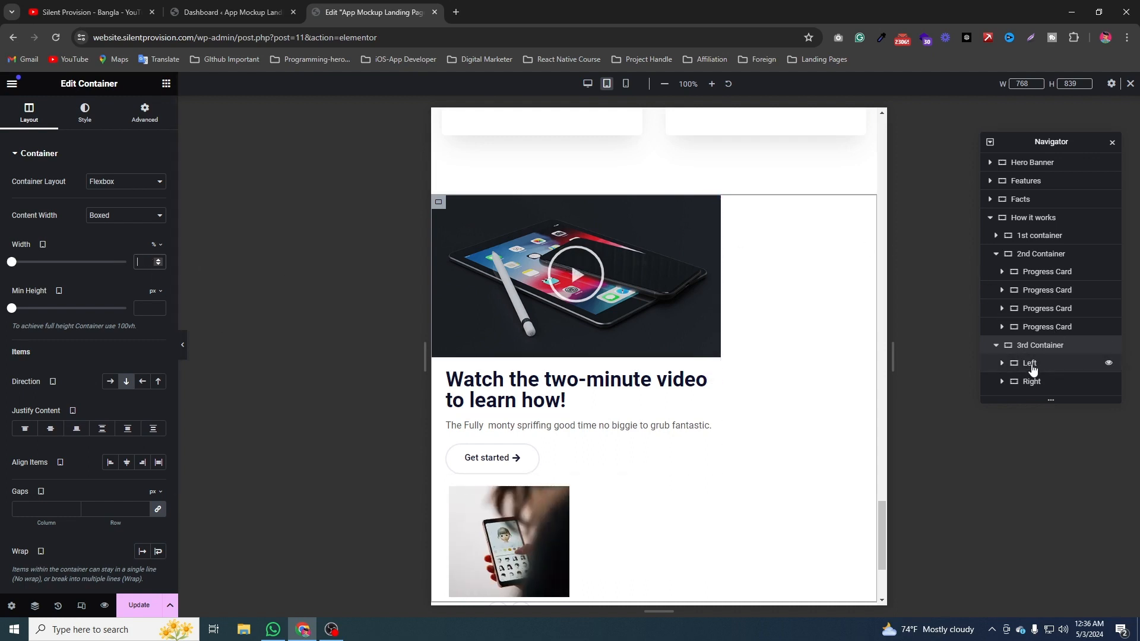
Set the tablet width of the Left container inside the 3rd Container to 100%
{"action": "left_click", "coordinate": [1033, 369]}
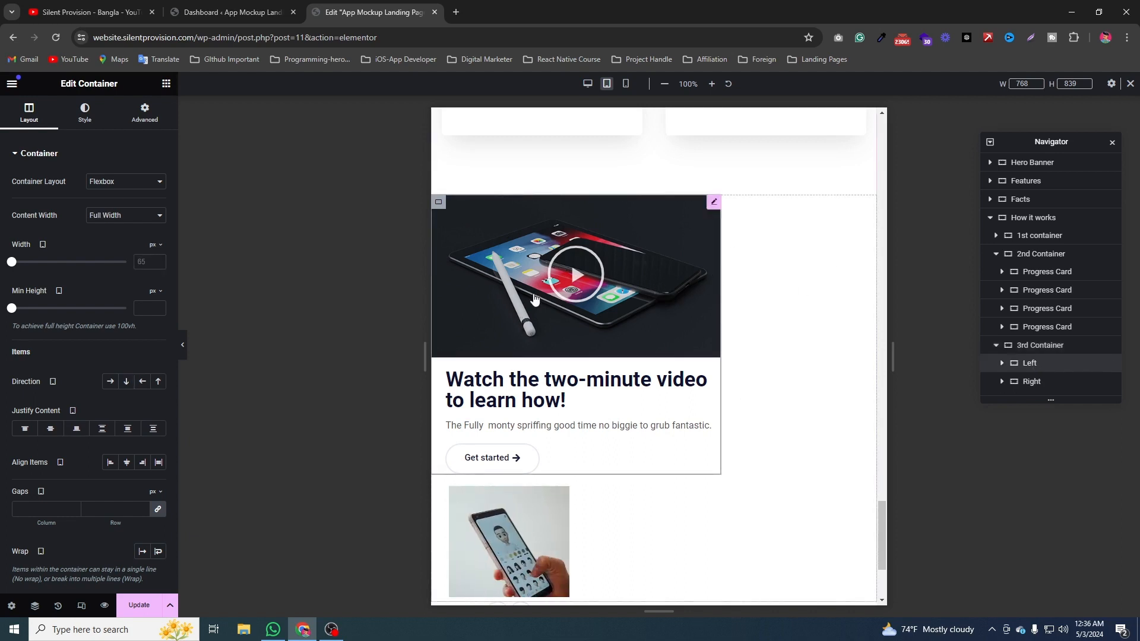
{"action": "left_click", "coordinate": [161, 245]}
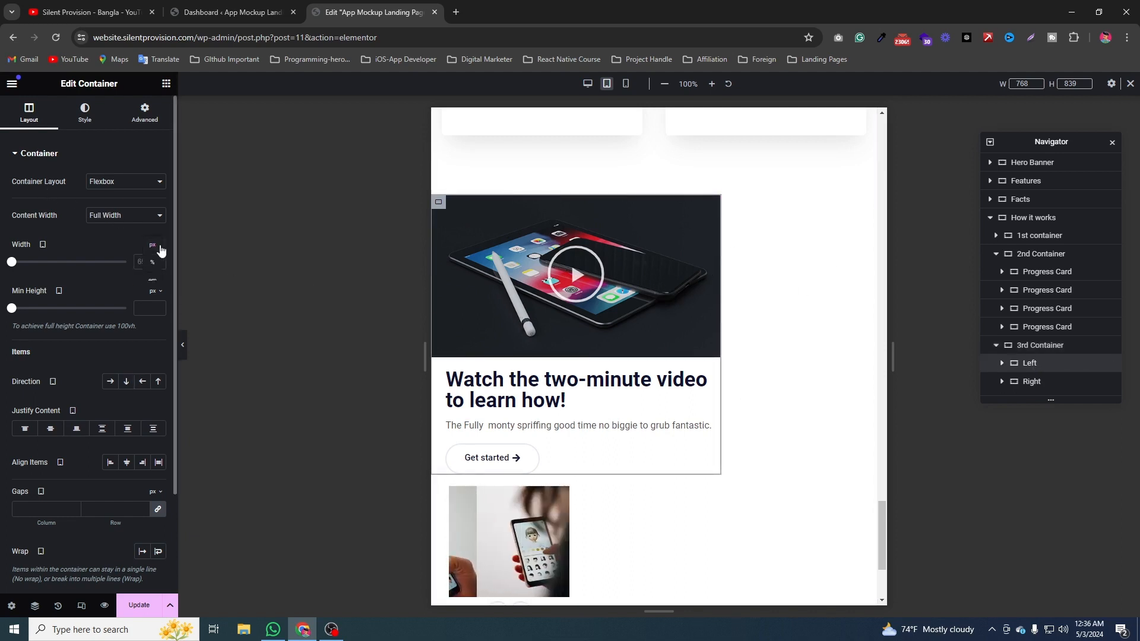
{"action": "left_click", "coordinate": [157, 266]}
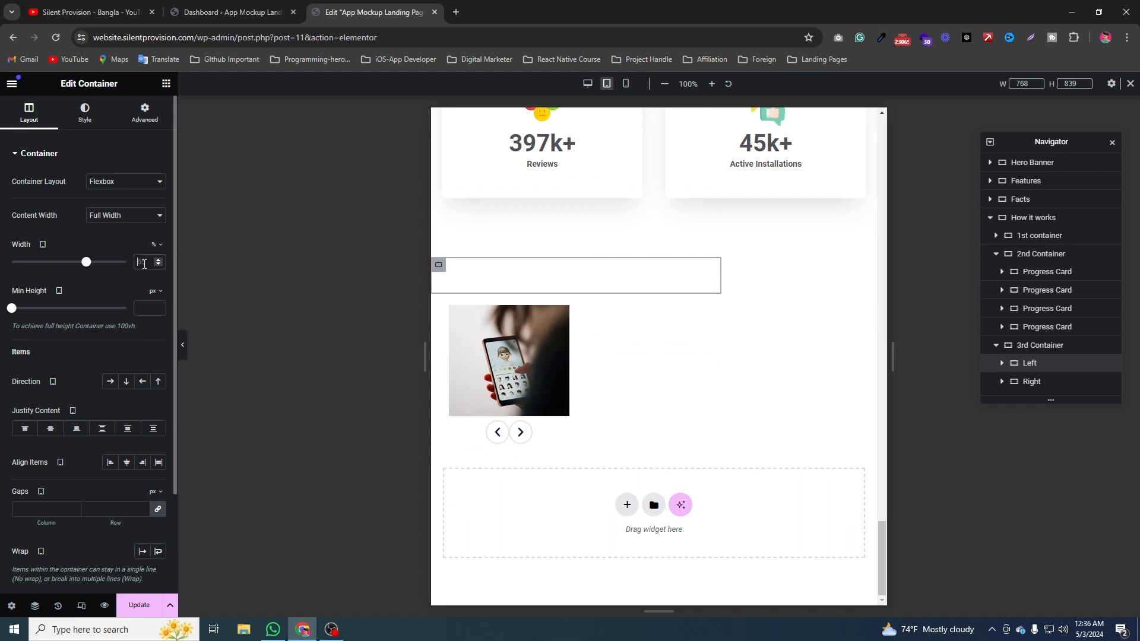
{"action": "type", "text": "100"}
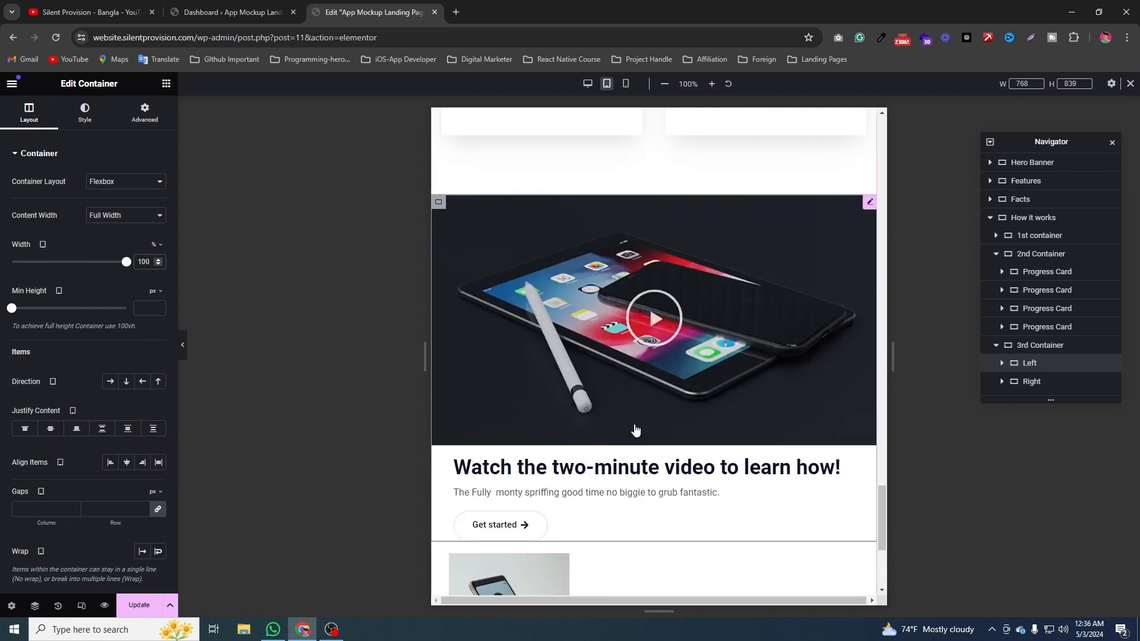
Set the tablet width of the Right container inside the 3rd Container to 100%
{"action": "left_click", "coordinate": [1023, 384]}
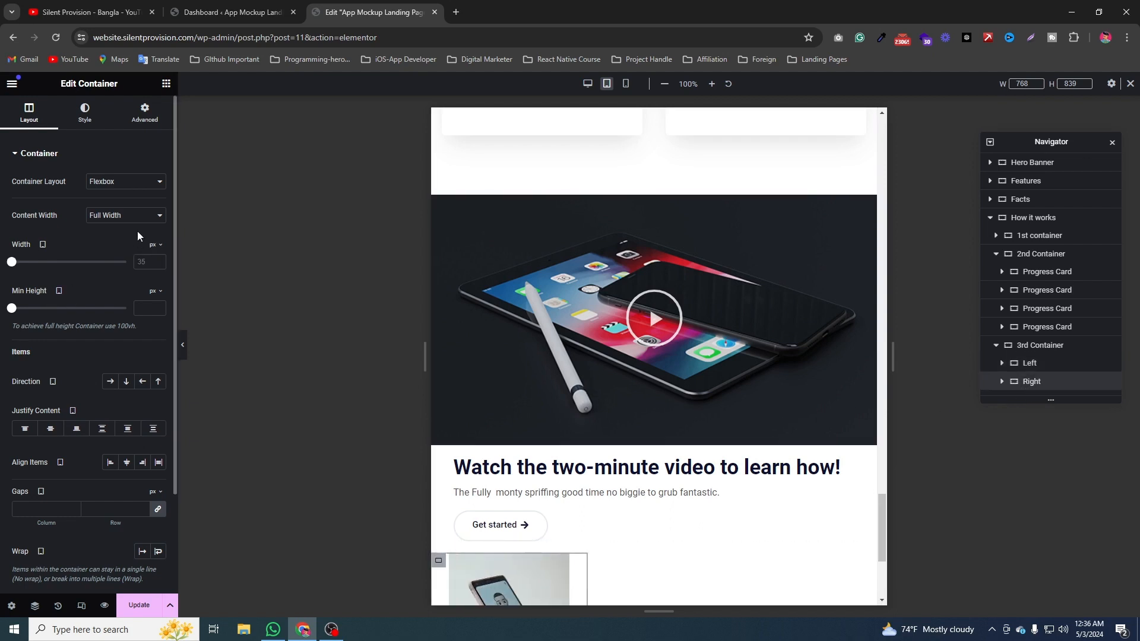
{"action": "left_click", "coordinate": [153, 244]}
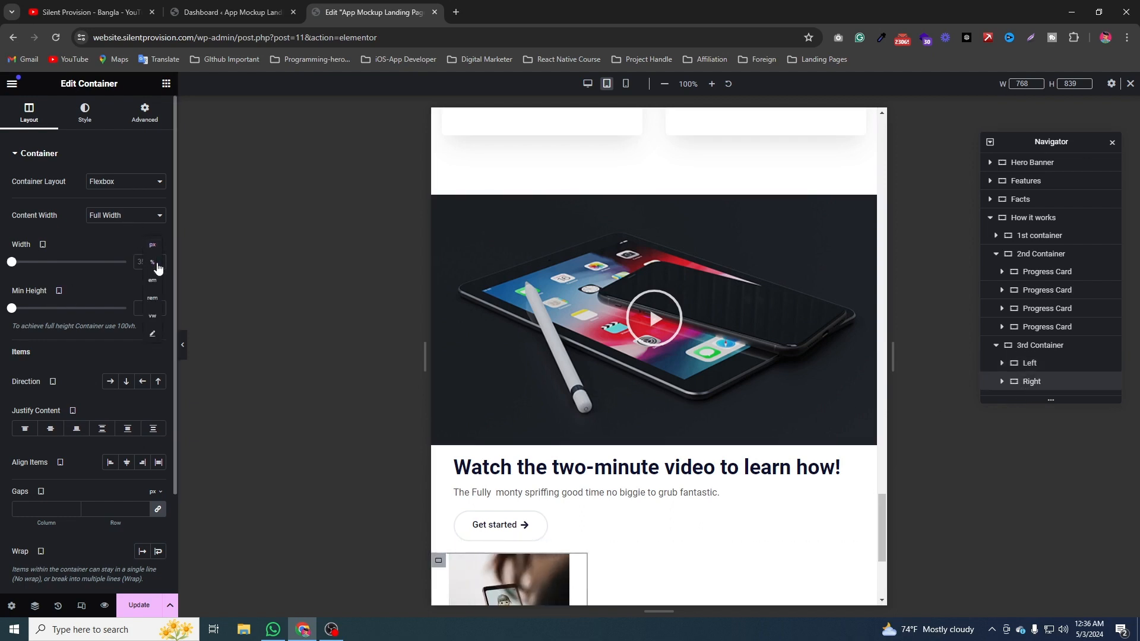
{"action": "left_click", "coordinate": [149, 262]}
{"action": "type", "text": "100"}
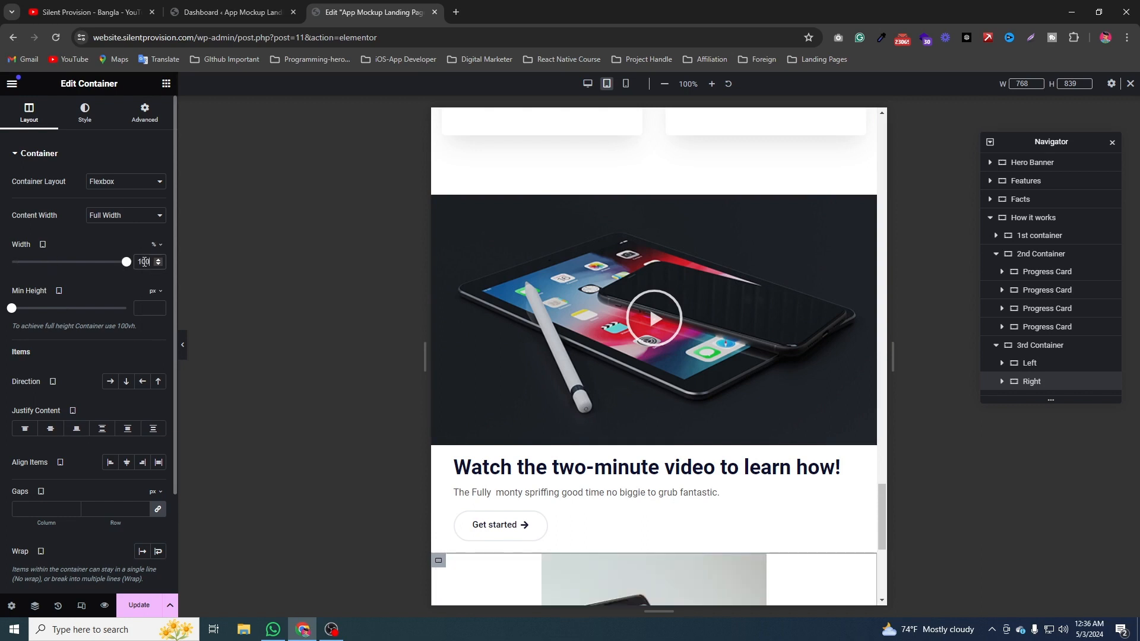
Select the image carousel in the Right container and set its tablet Slides to Show to 2
{"action": "scroll", "coordinate": [728, 224], "scroll_direction": "down", "scroll_amount": 4}
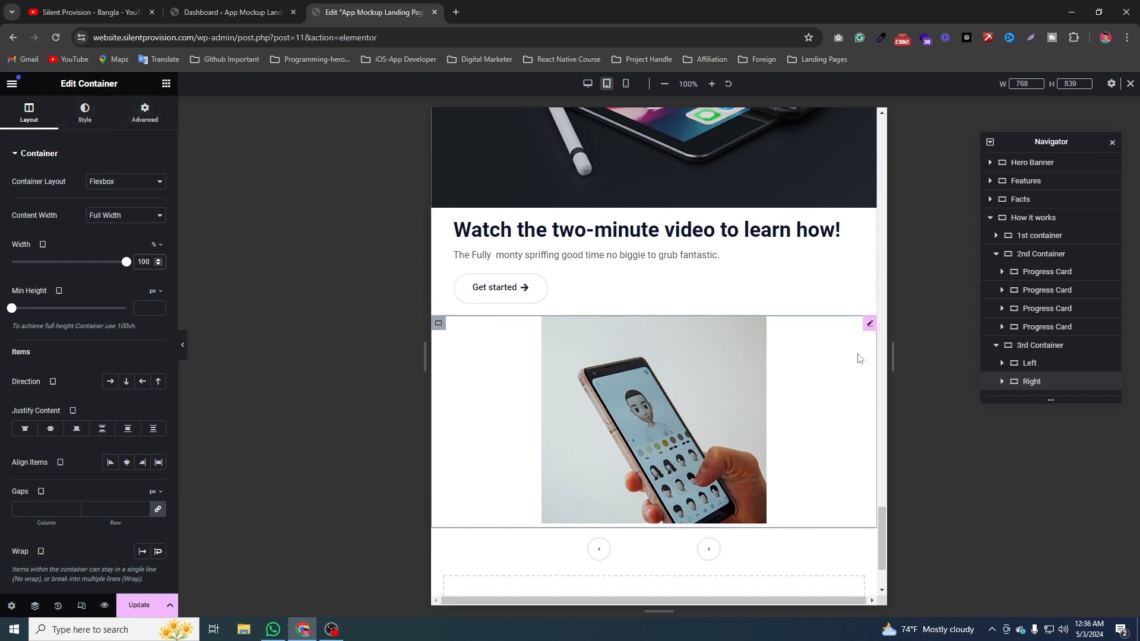
{"action": "scroll", "coordinate": [804, 457], "scroll_direction": "down", "scroll_amount": 2}
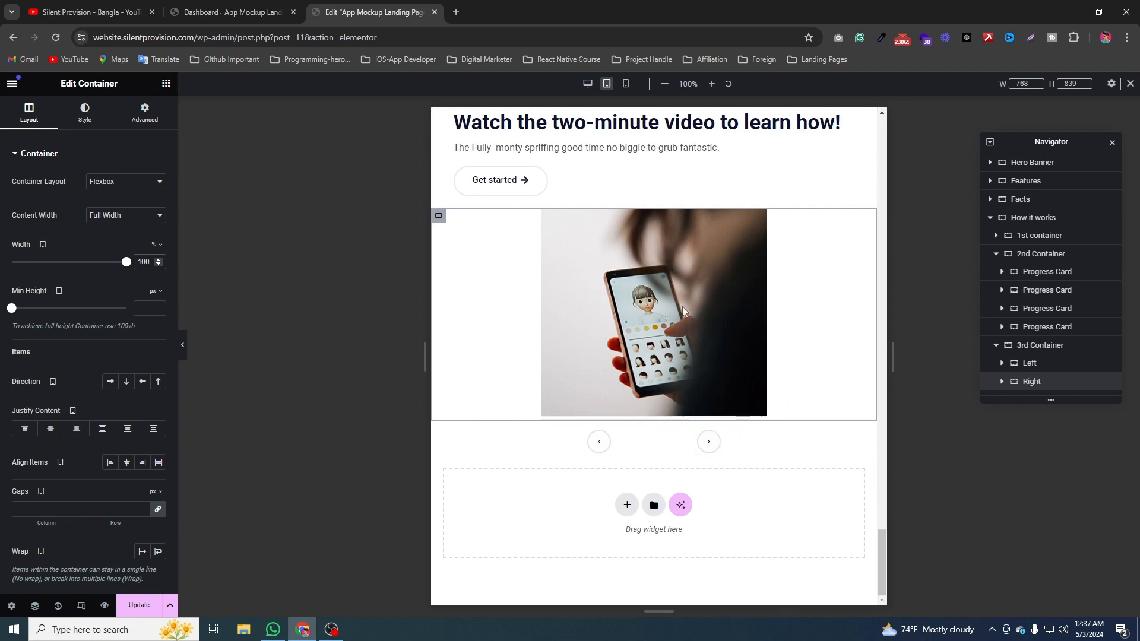
{"action": "scroll", "coordinate": [641, 319], "scroll_direction": "up", "scroll_amount": 1}
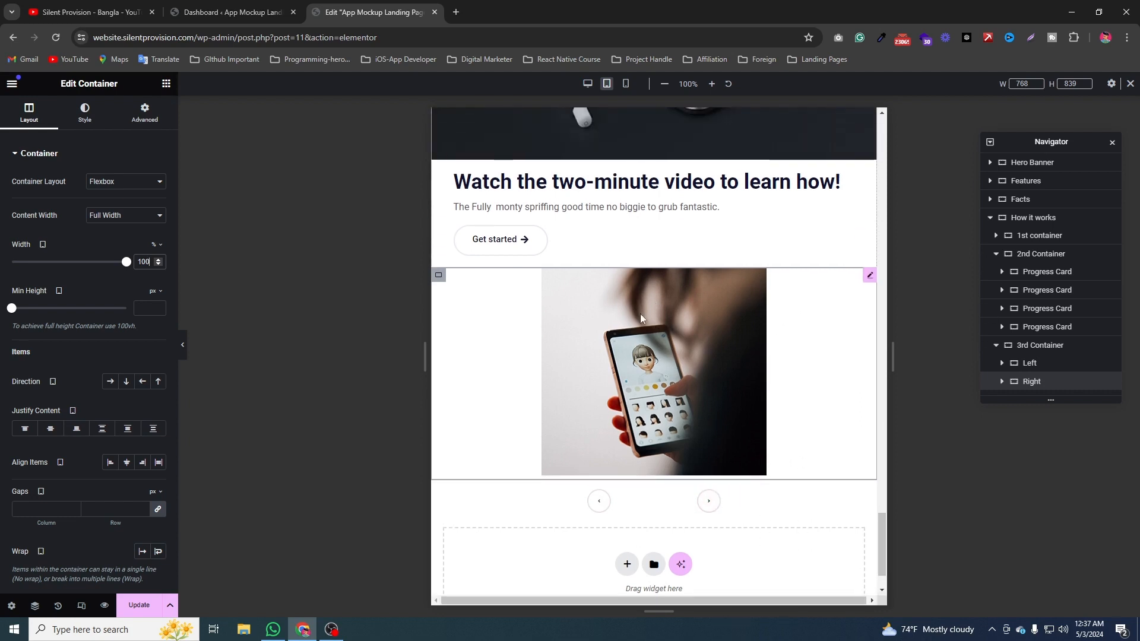
{"action": "left_click", "coordinate": [708, 501]}
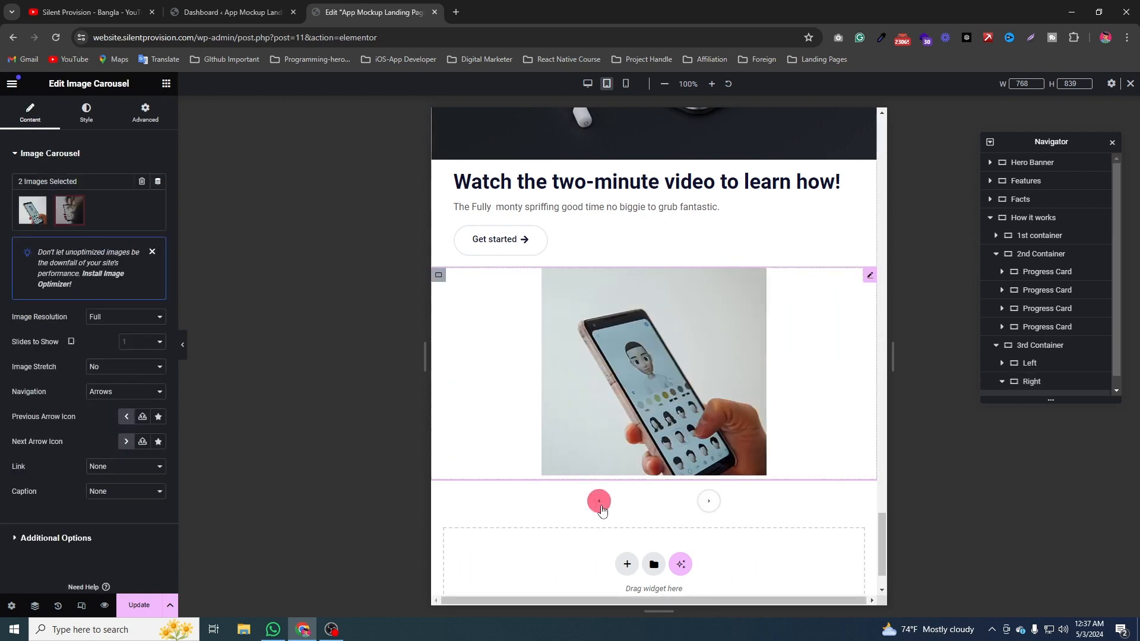
{"action": "left_click", "coordinate": [599, 500]}
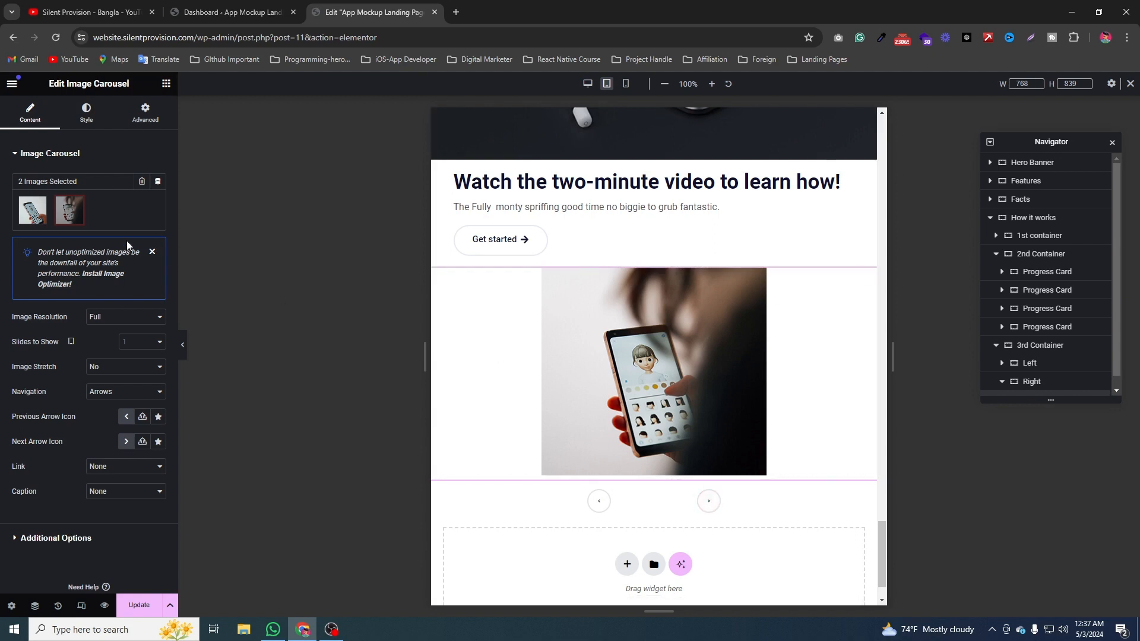
{"action": "left_click", "coordinate": [139, 342]}
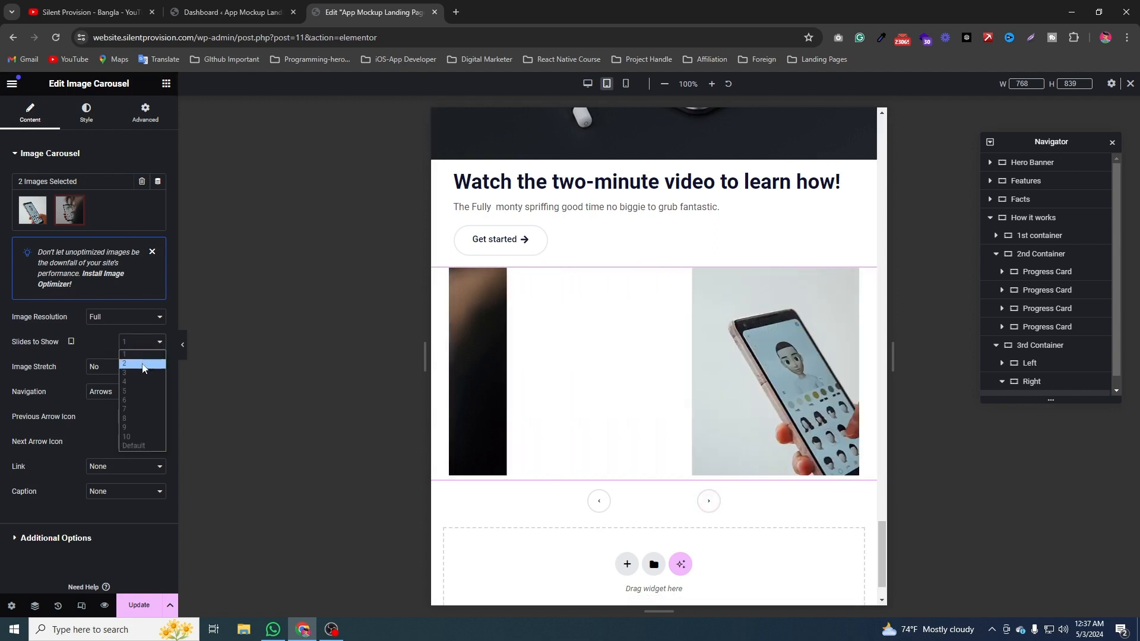
{"action": "left_click", "coordinate": [142, 372]}
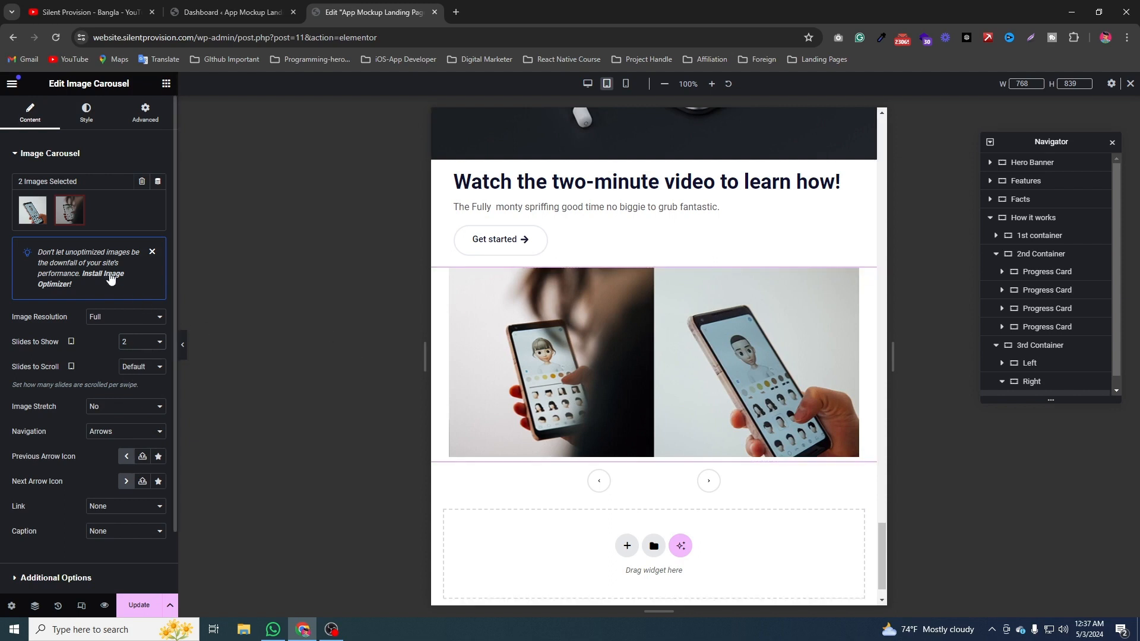
Look through the image carousel's navigation, image, additional and slide options for tablet
{"action": "left_click", "coordinate": [86, 115]}
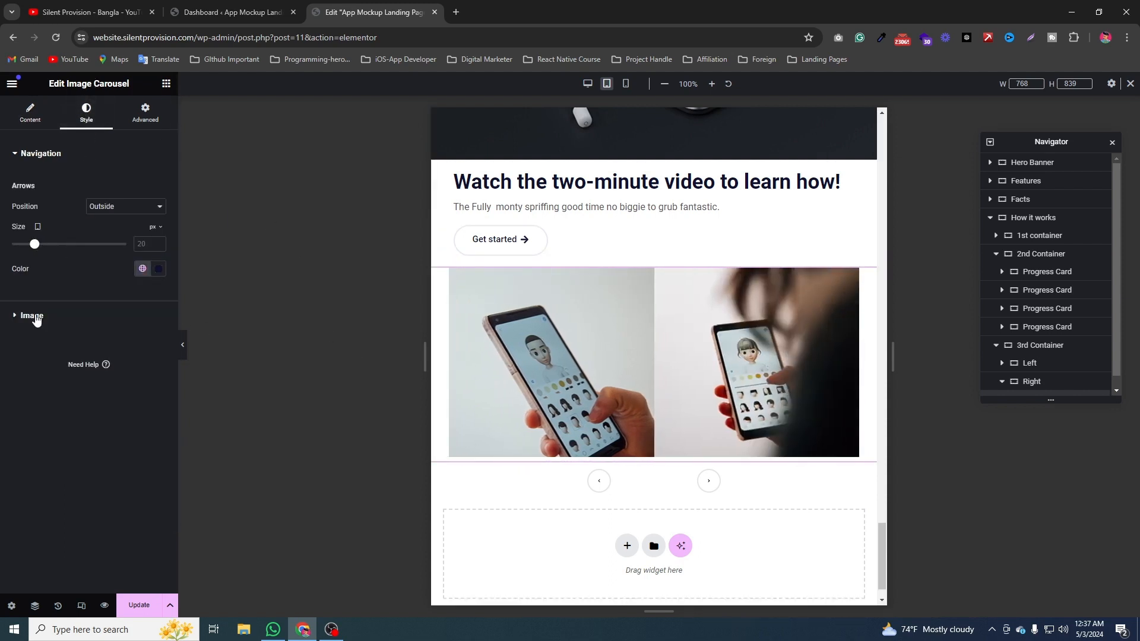
{"action": "left_click", "coordinate": [34, 316]}
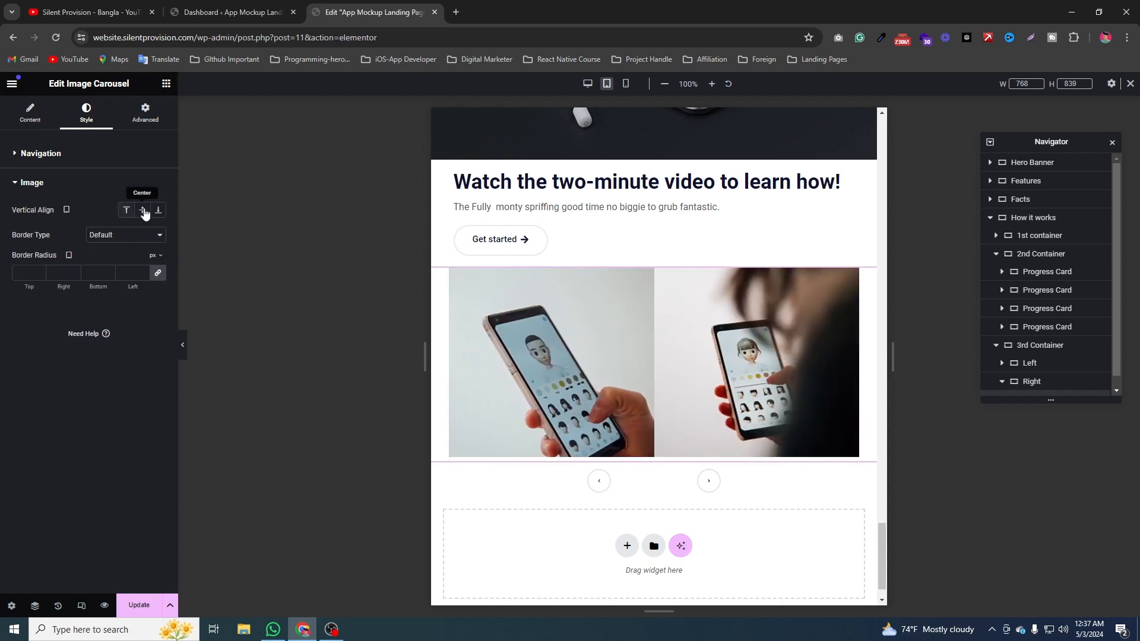
{"action": "left_click", "coordinate": [41, 154]}
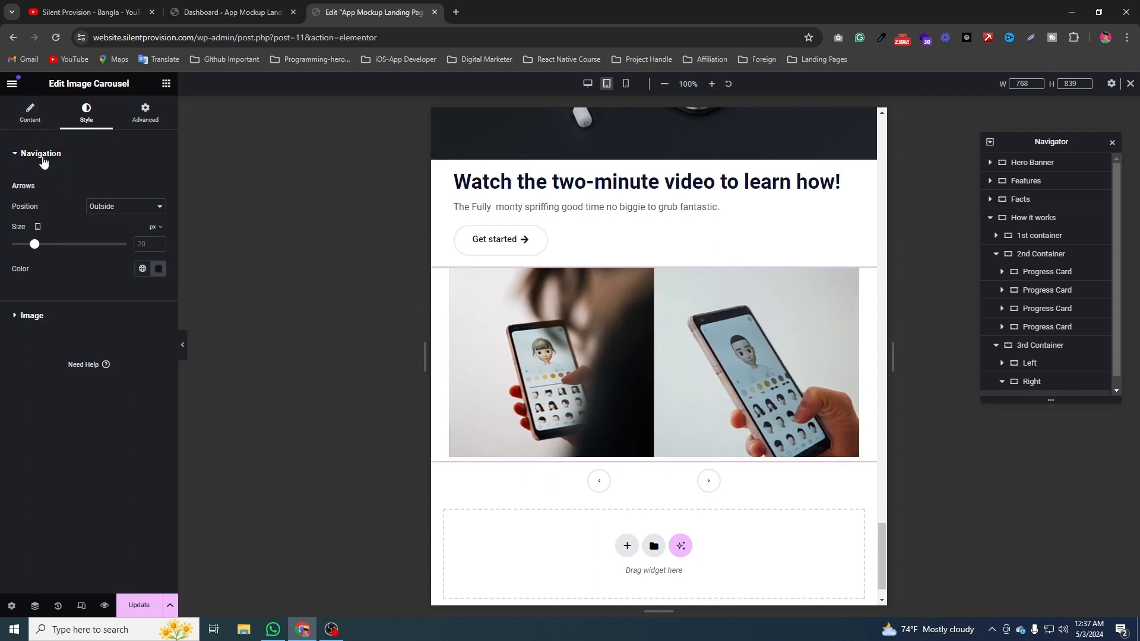
{"action": "left_click", "coordinate": [30, 112]}
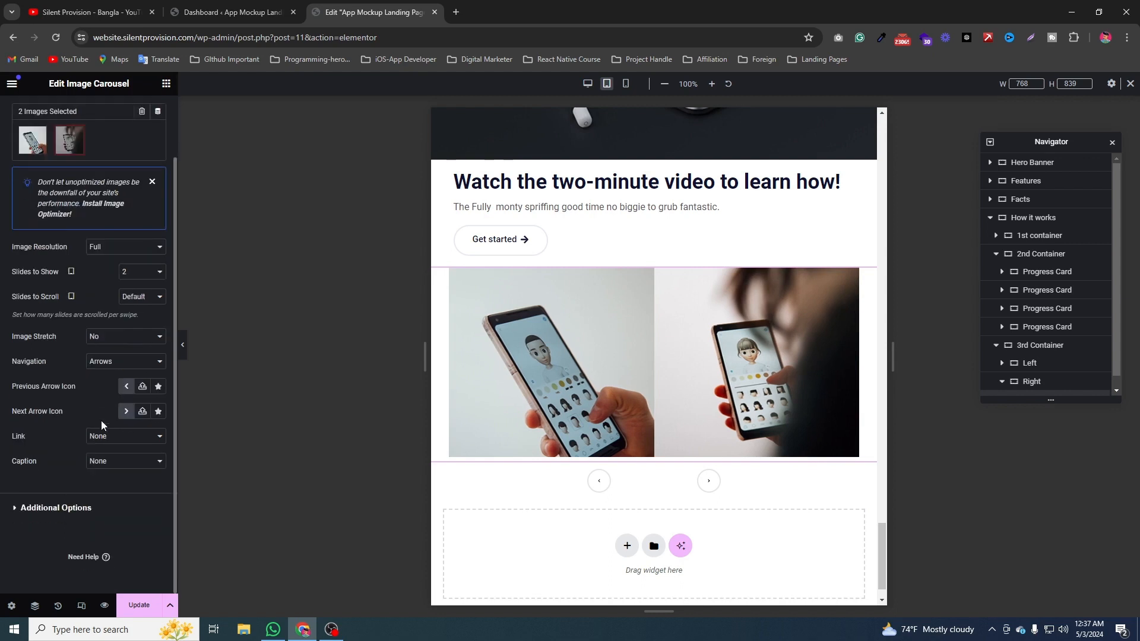
{"action": "left_click", "coordinate": [102, 578]}
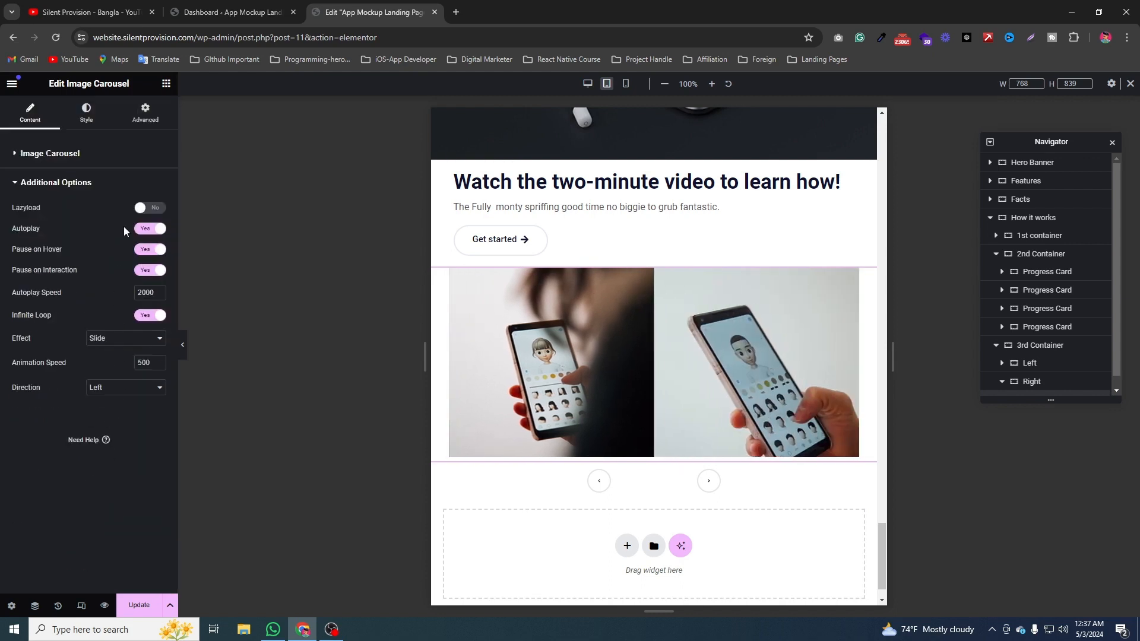
{"action": "left_click", "coordinate": [48, 153]}
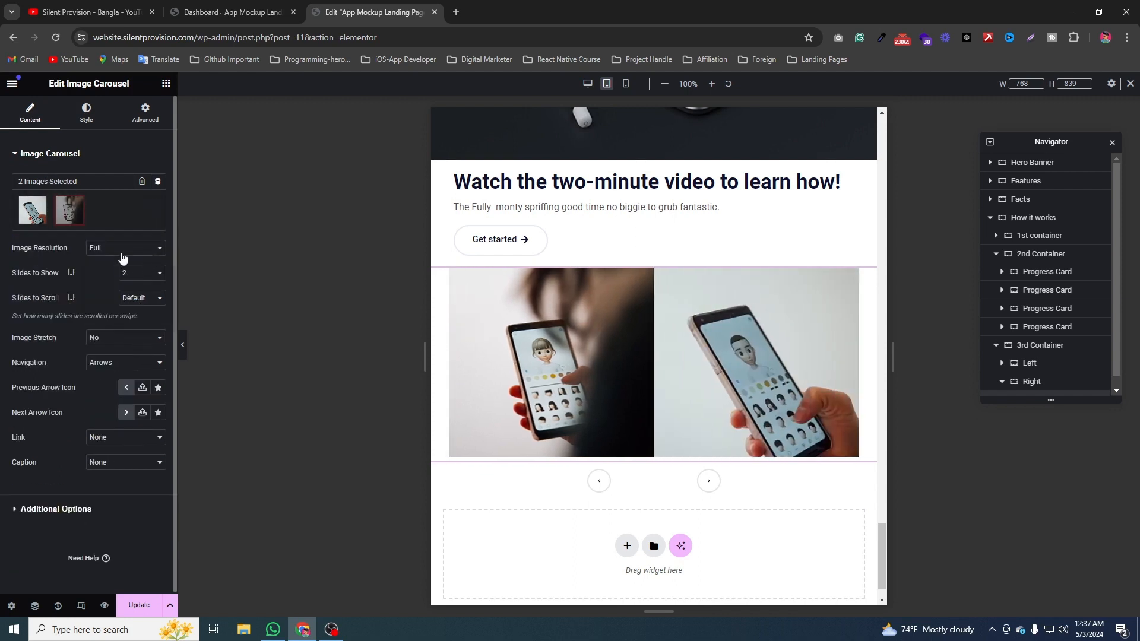
{"action": "left_click", "coordinate": [121, 256]}
{"action": "left_click", "coordinate": [0, 263]}
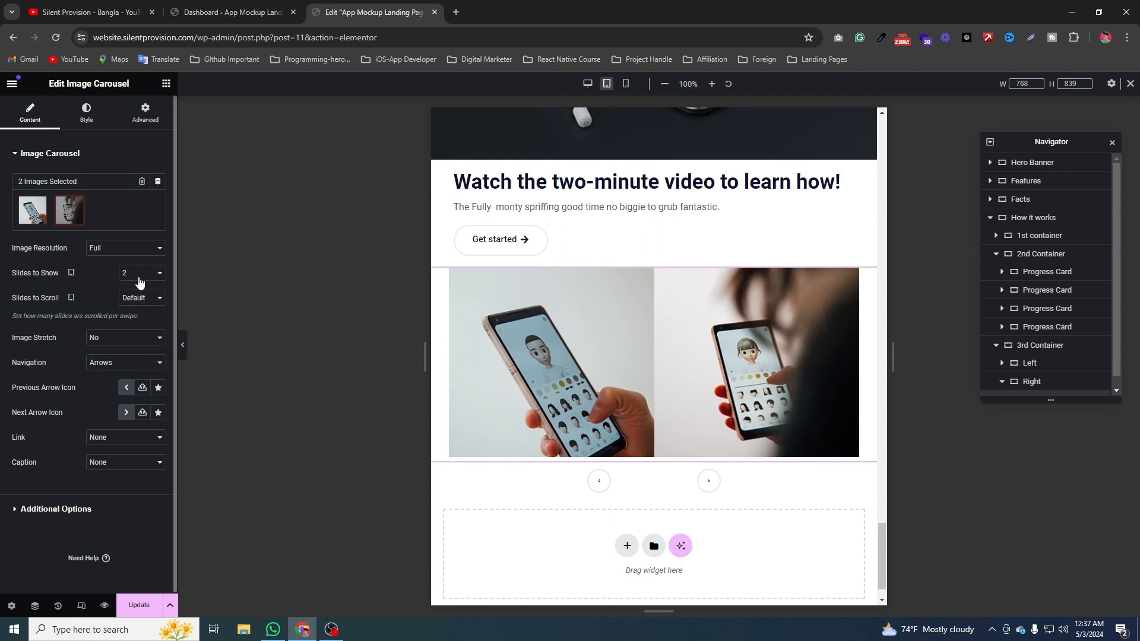
{"action": "left_click", "coordinate": [157, 294]}
{"action": "left_click", "coordinate": [3, 318]}
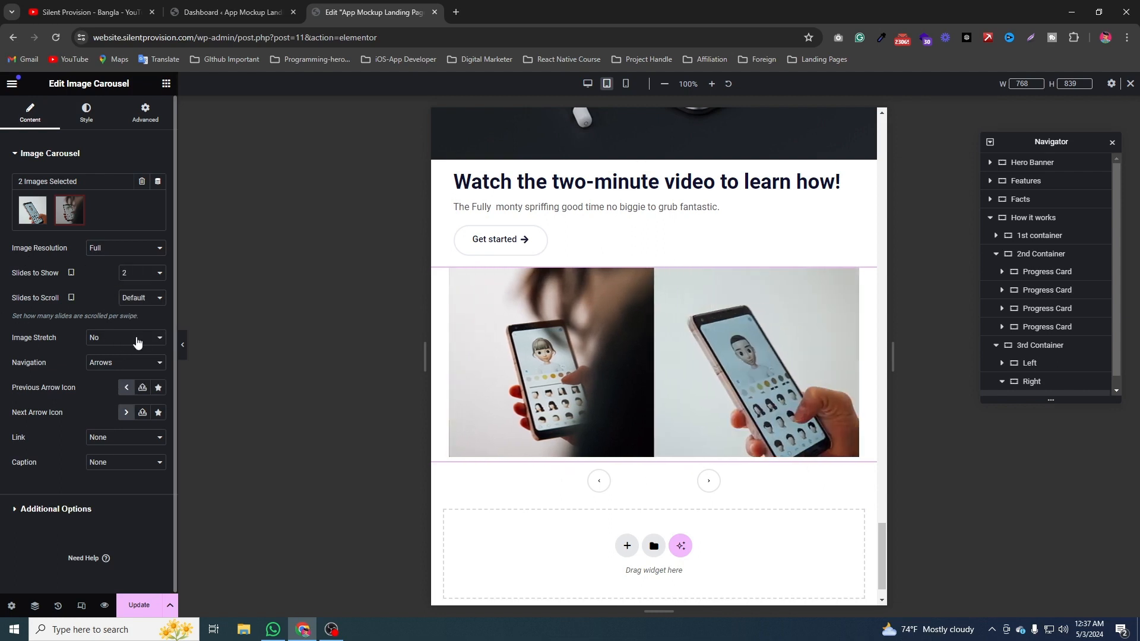
Try the image carousel's Image Stretch option as Yes and set it back to No
{"action": "left_click", "coordinate": [138, 342]}
{"action": "left_click", "coordinate": [124, 361]}
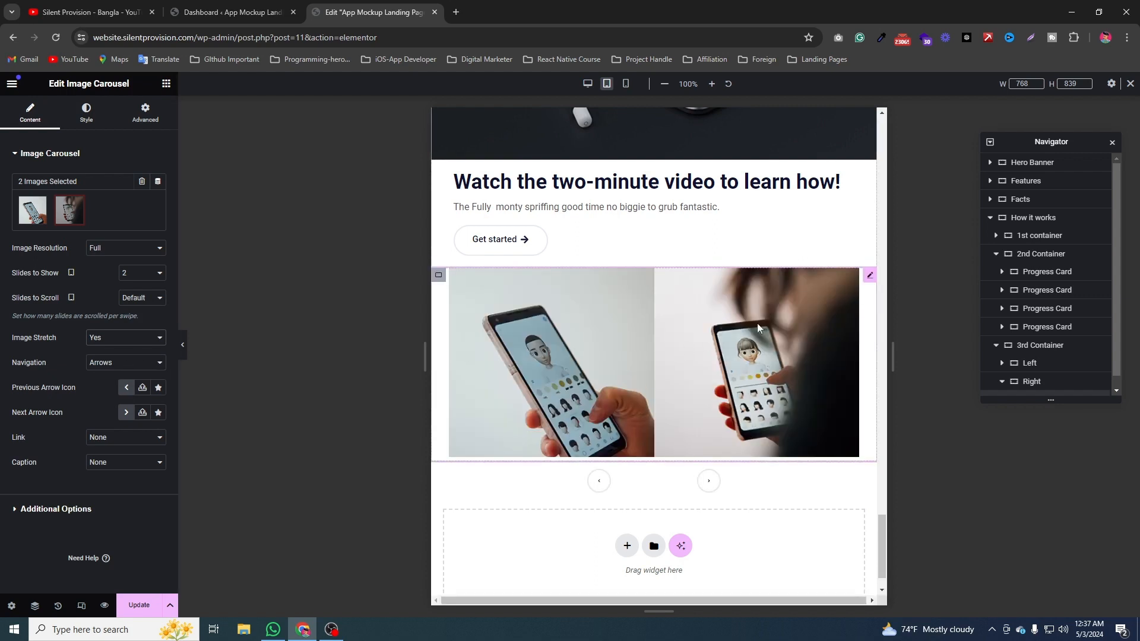
{"action": "left_click", "coordinate": [137, 339]}
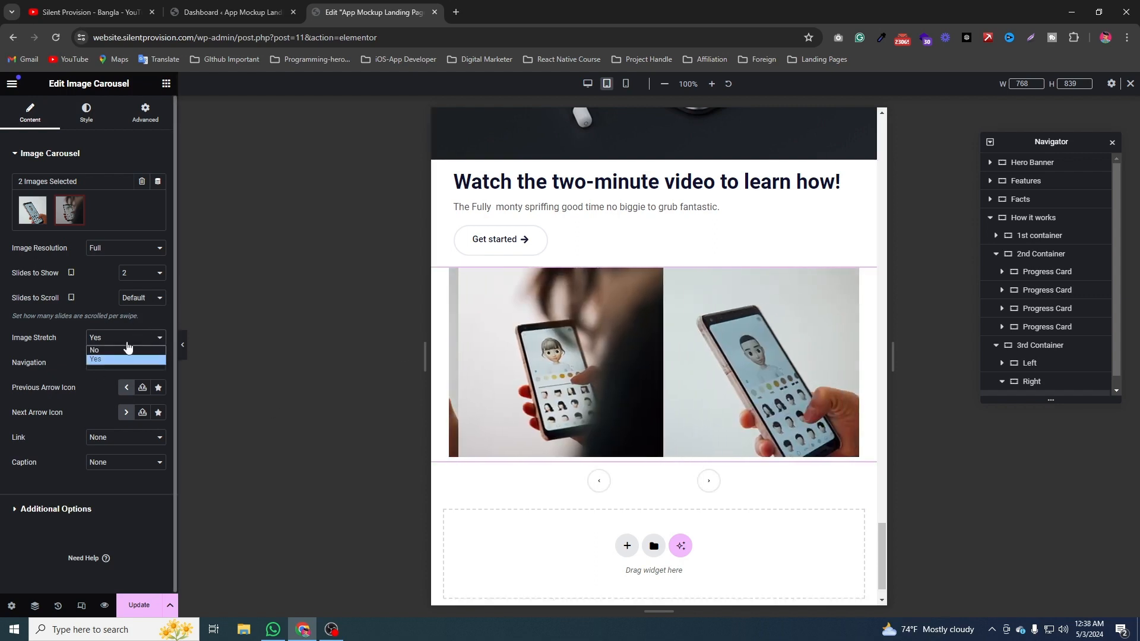
{"action": "left_click", "coordinate": [118, 346]}
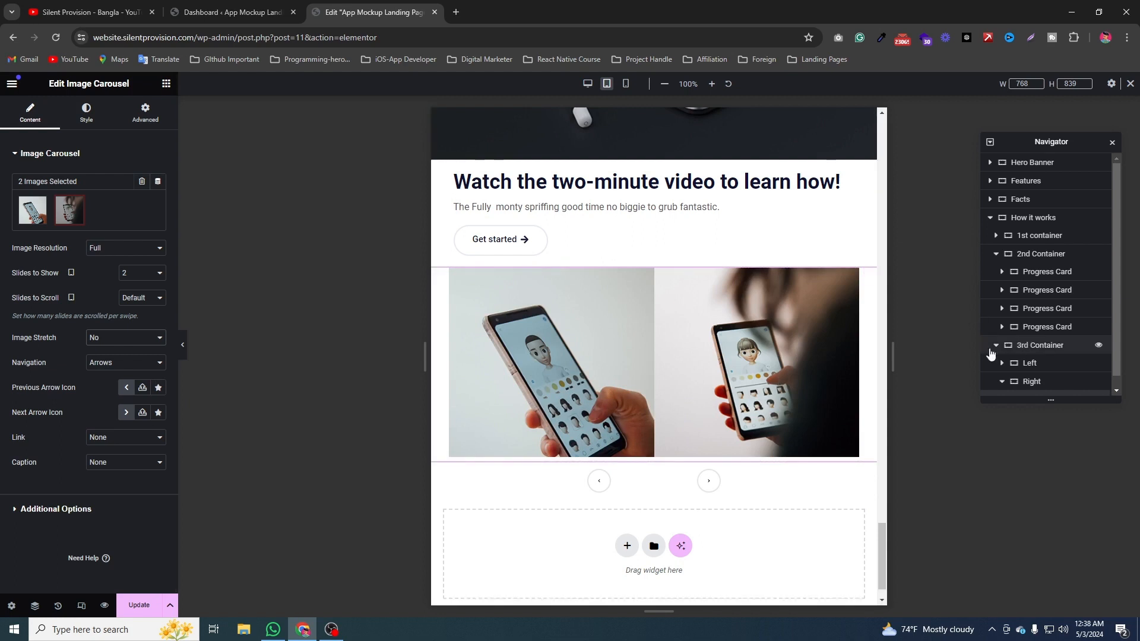
Try a tablet right margin of 120 px on the image carousel and clear its margin values
{"action": "scroll", "coordinate": [650, 292], "scroll_direction": "down", "scroll_amount": 1}
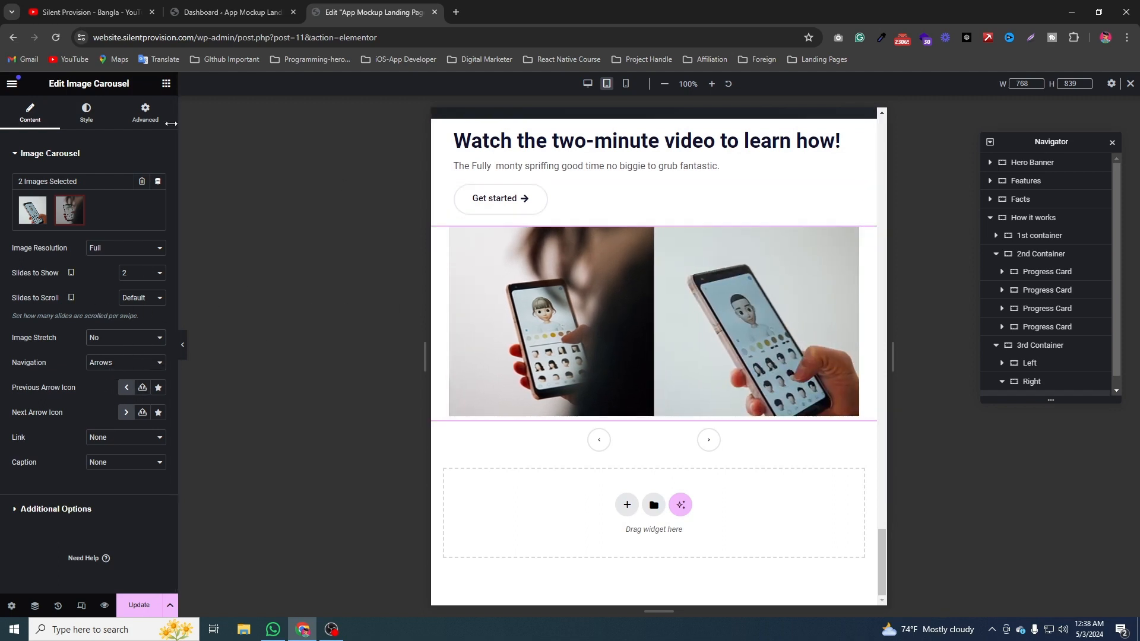
{"action": "left_click", "coordinate": [142, 116]}
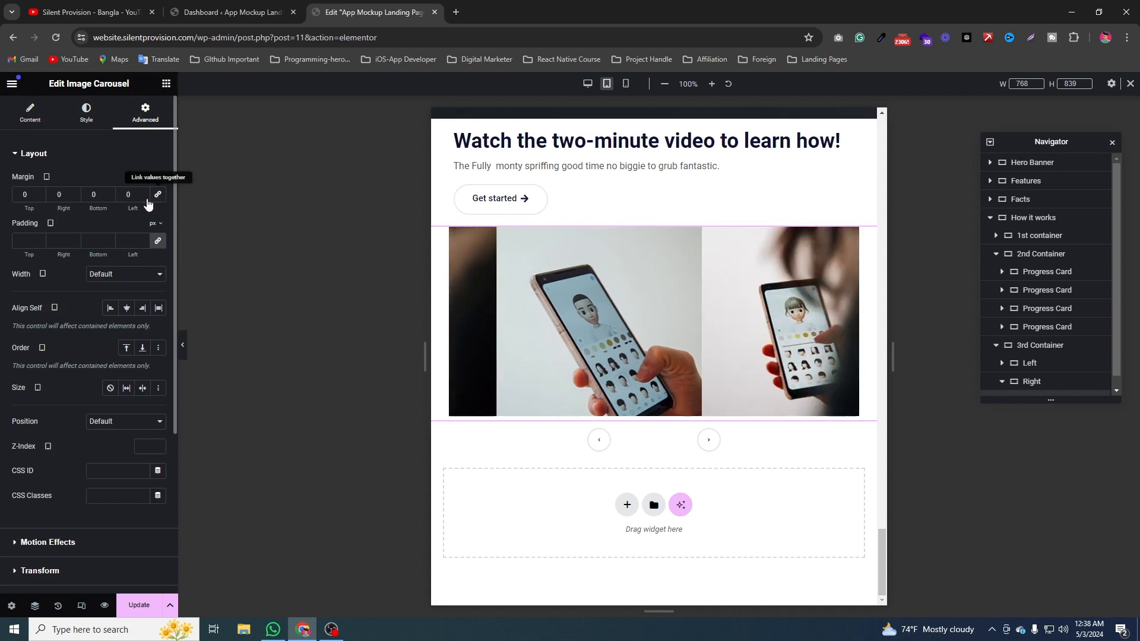
{"action": "left_click", "coordinate": [74, 196]}
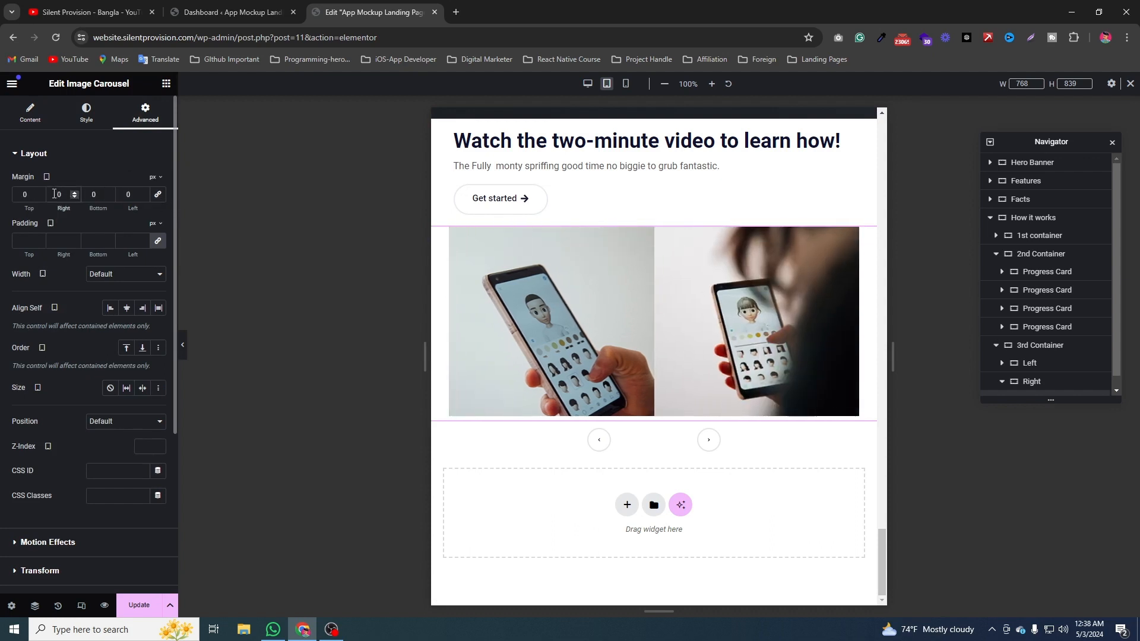
{"action": "left_click", "coordinate": [54, 194]}
{"action": "type", "text": "12"}
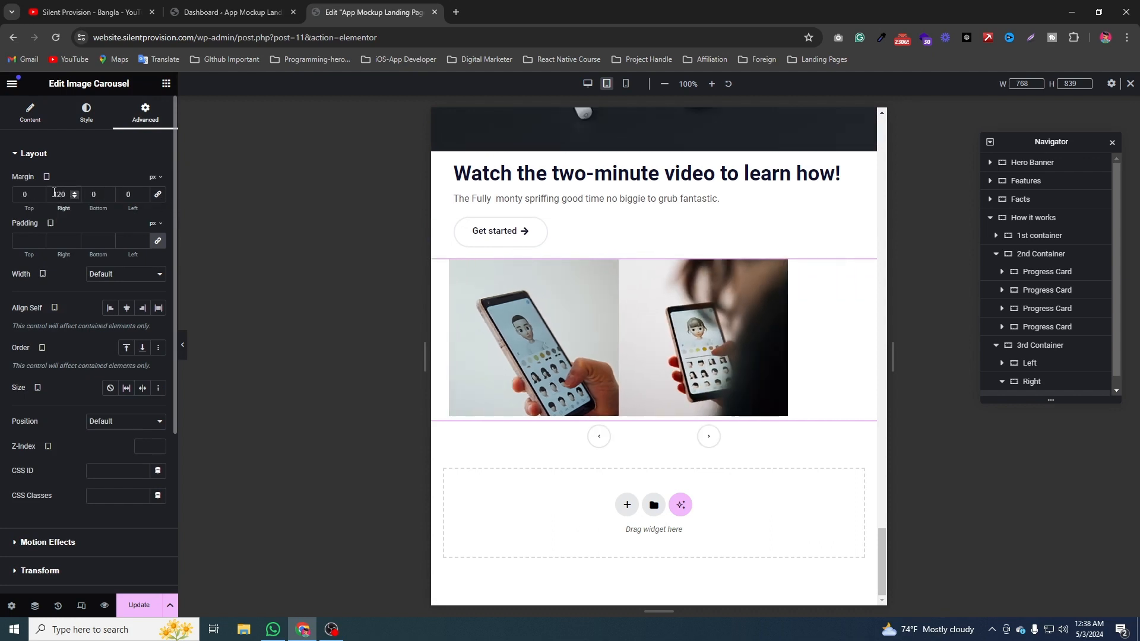
{"action": "key", "text": "BackSpace"}
{"action": "key", "text": "BackSpace"}
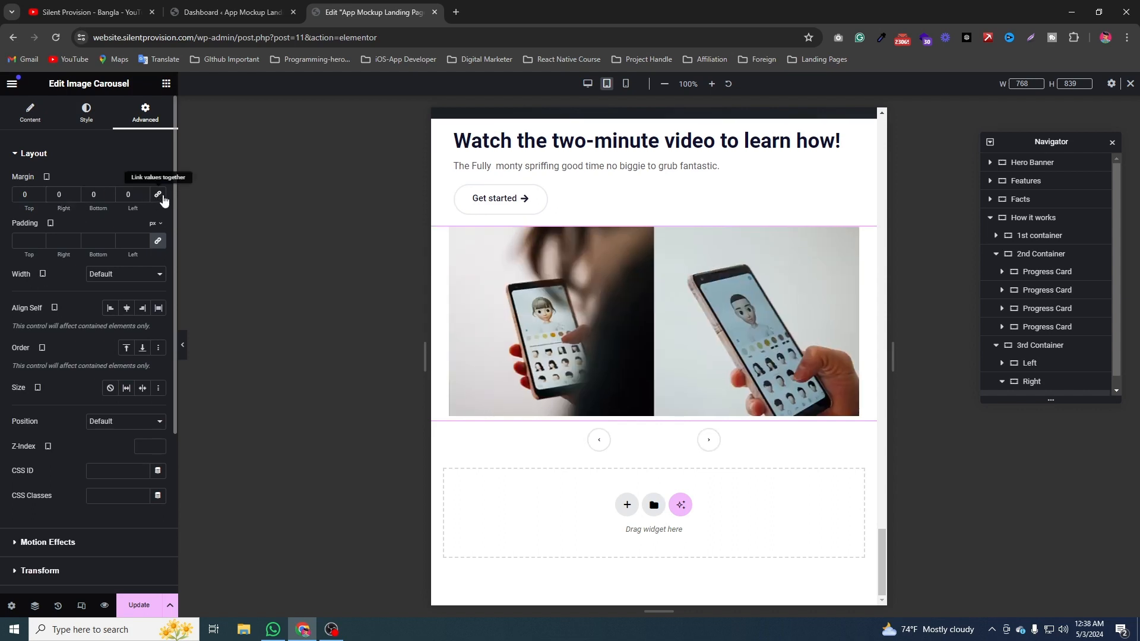
{"action": "key", "text": "BackSpace"}
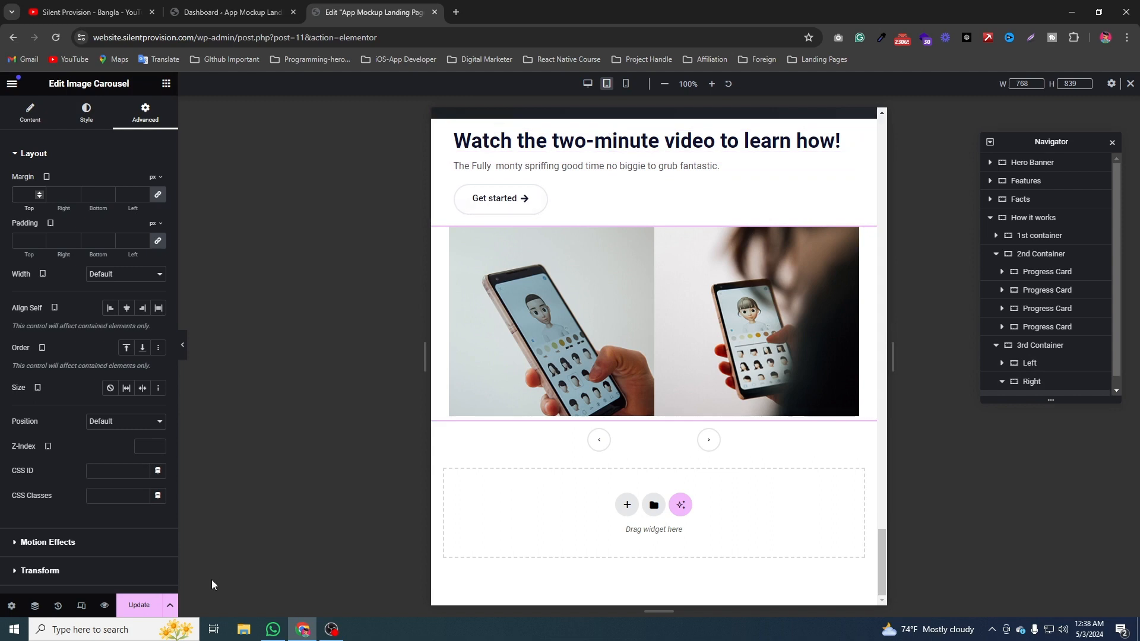
Save the page changes and review the tablet layout of the video and carousel area
{"action": "left_click", "coordinate": [150, 608]}
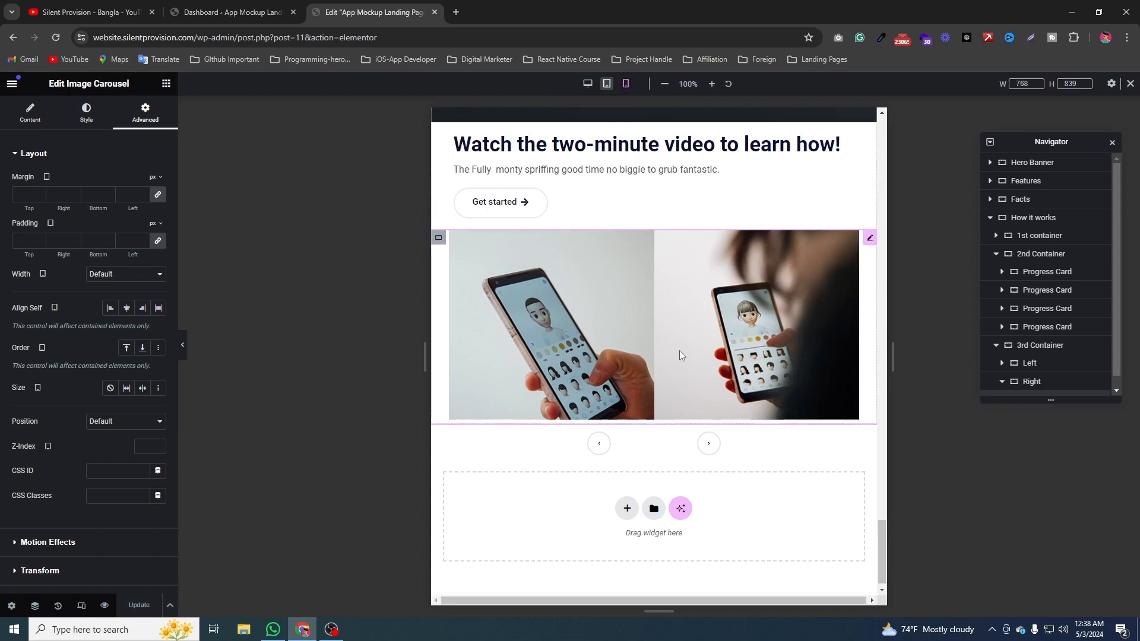
{"action": "scroll", "coordinate": [682, 349], "scroll_direction": "up", "scroll_amount": 7}
{"action": "scroll", "coordinate": [714, 343], "scroll_direction": "down", "scroll_amount": 3}
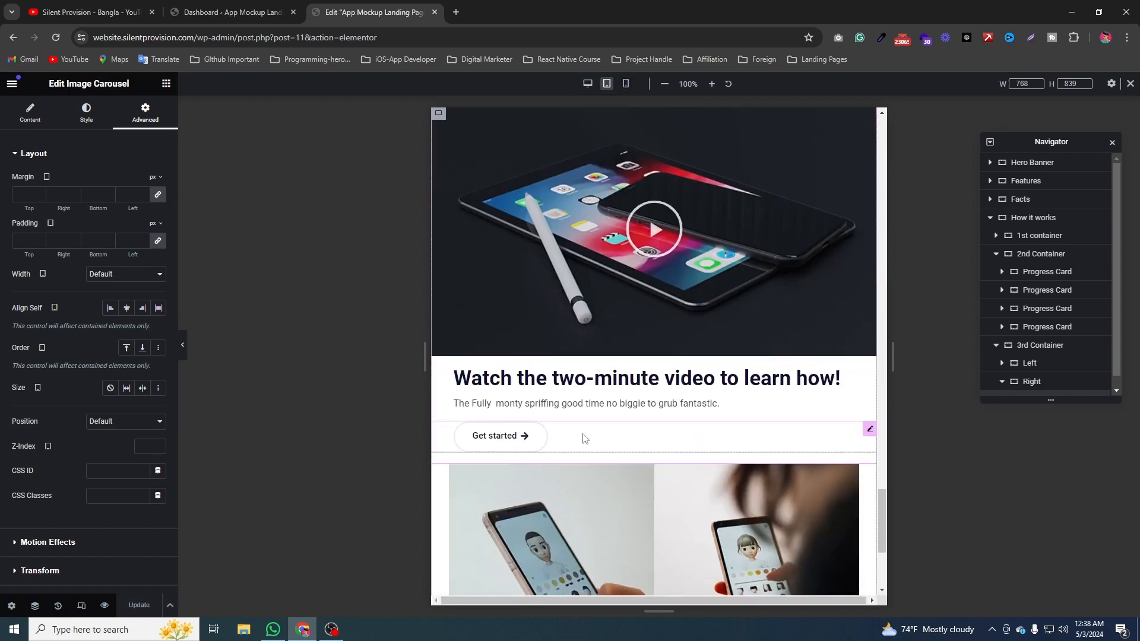
{"action": "scroll", "coordinate": [736, 409], "scroll_direction": "up", "scroll_amount": 15}
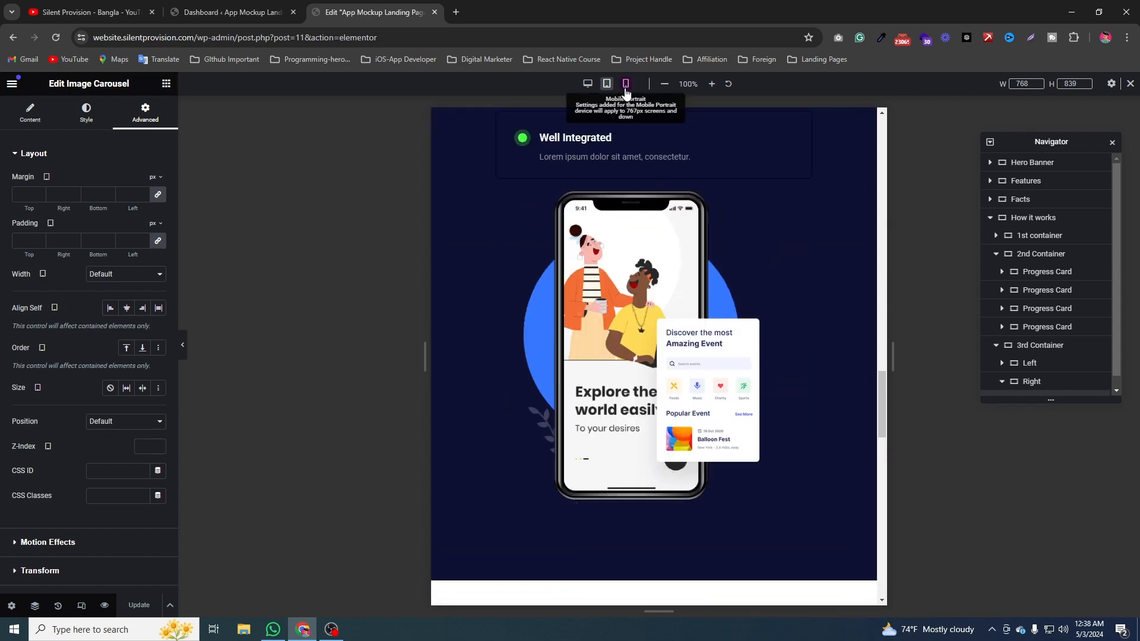
Switch the responsive preview to Mobile Portrait and select the How it works container
{"action": "left_click", "coordinate": [626, 83]}
{"action": "scroll", "coordinate": [681, 433], "scroll_direction": "down", "scroll_amount": 10}
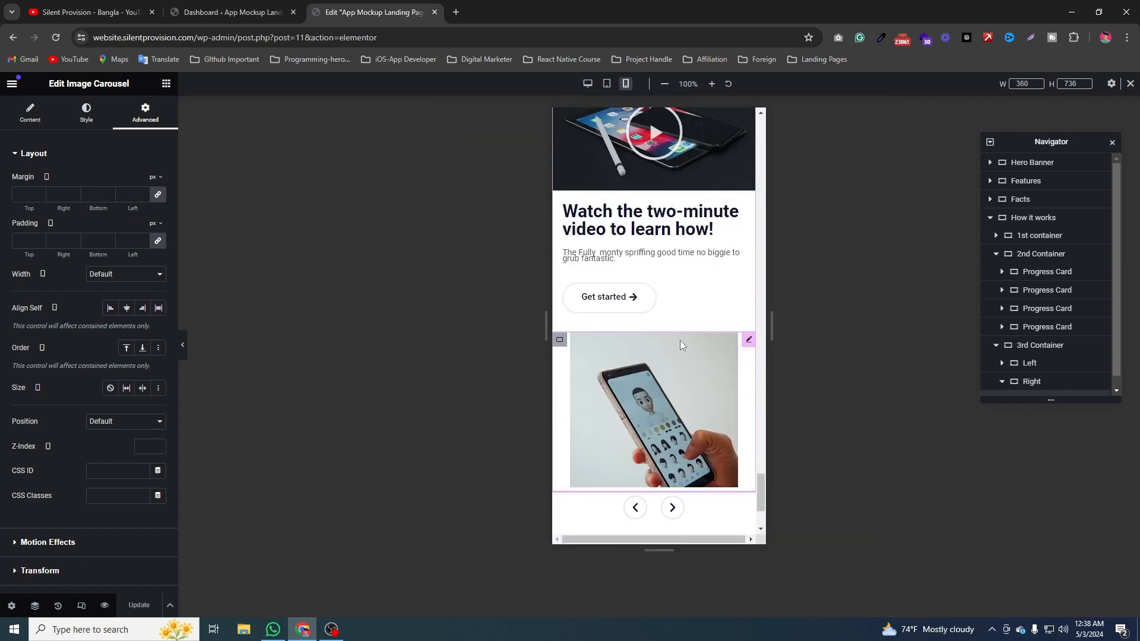
{"action": "left_click", "coordinate": [1021, 218]}
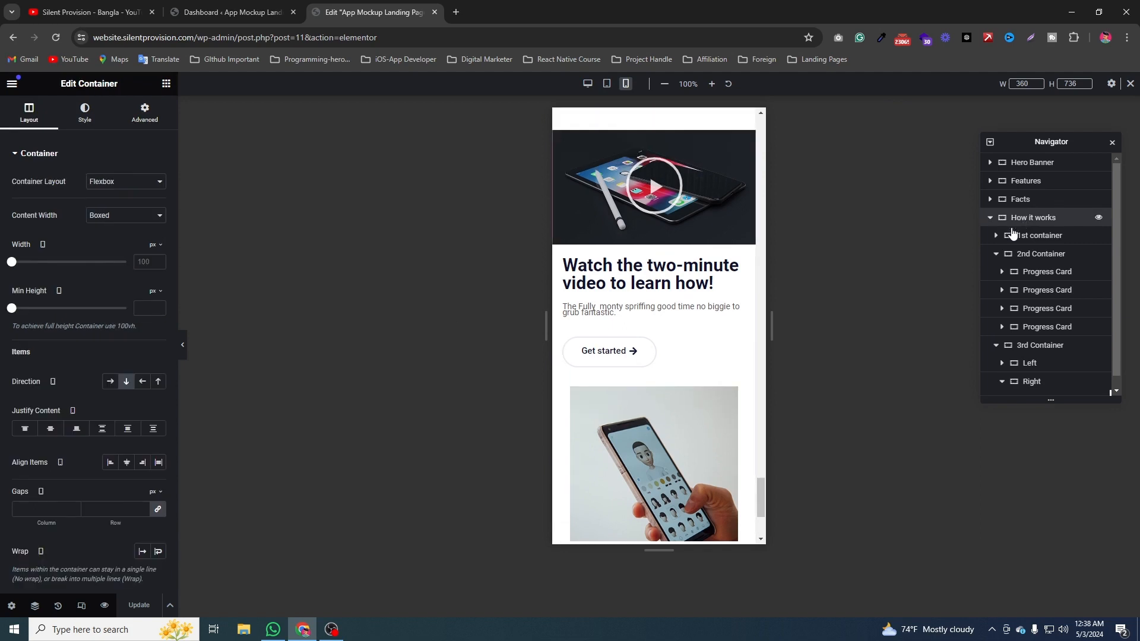
{"action": "scroll", "coordinate": [725, 323], "scroll_direction": "down", "scroll_amount": 2}
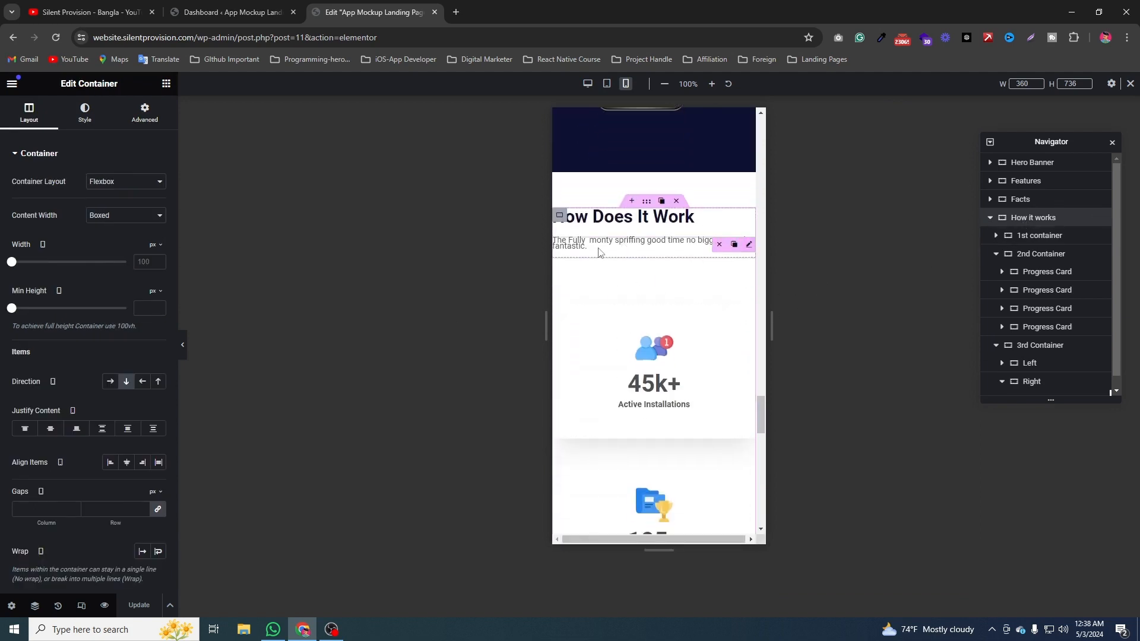
Set the mobile line height of the text below the How Does It Work heading to 1.4 em
{"action": "left_click", "coordinate": [749, 246]}
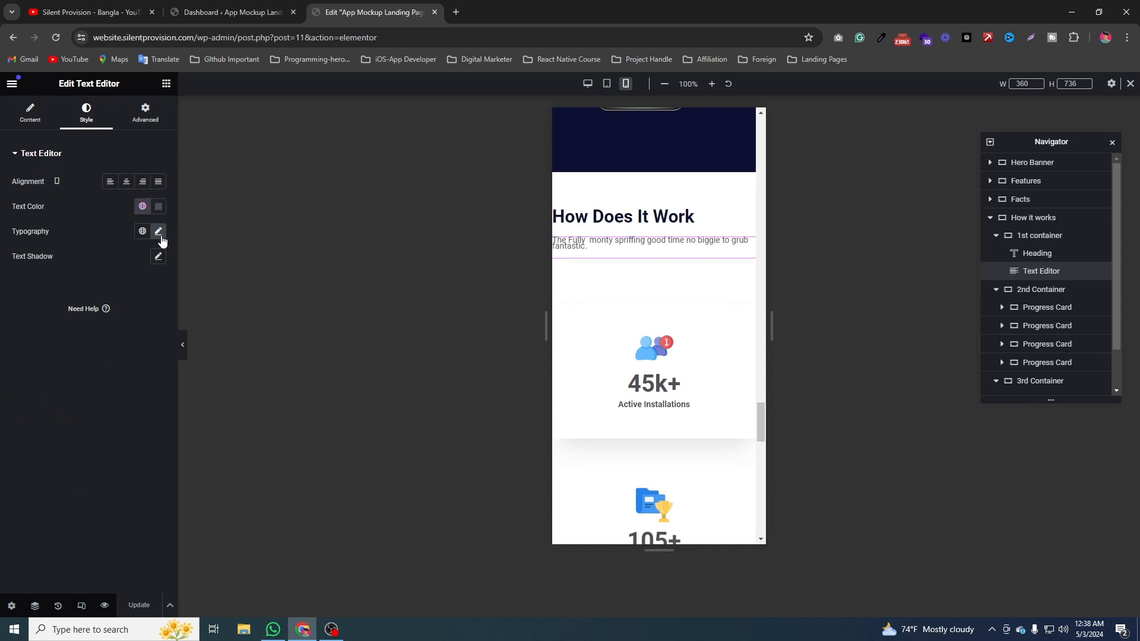
{"action": "left_click", "coordinate": [159, 232]}
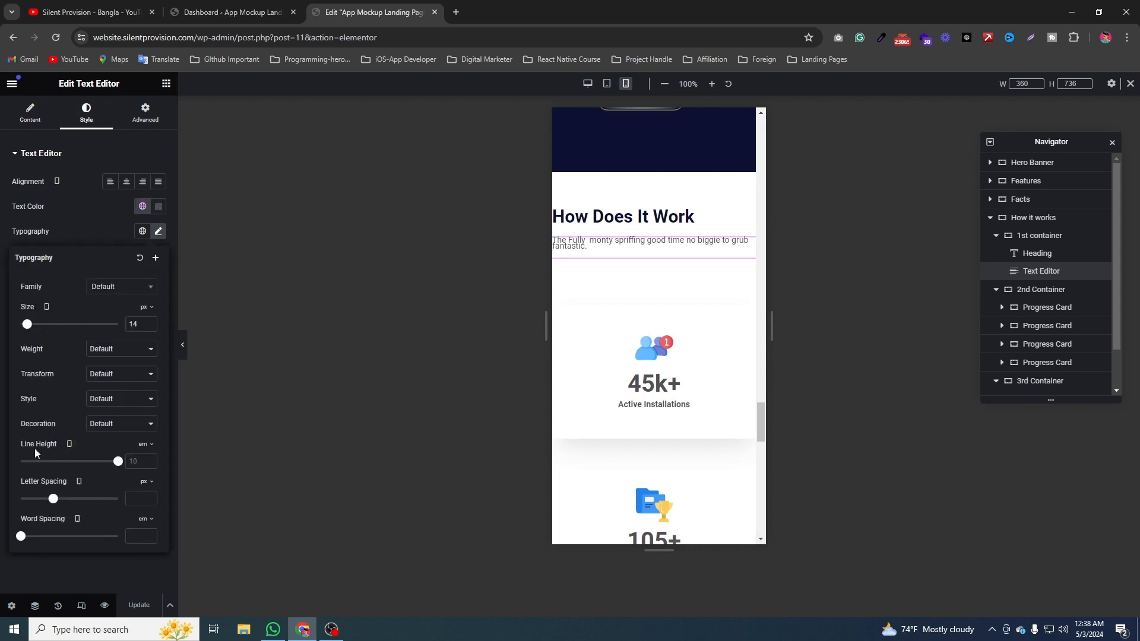
{"action": "left_click_drag", "start_coordinate": [119, 466], "coordinate": [35, 467]}
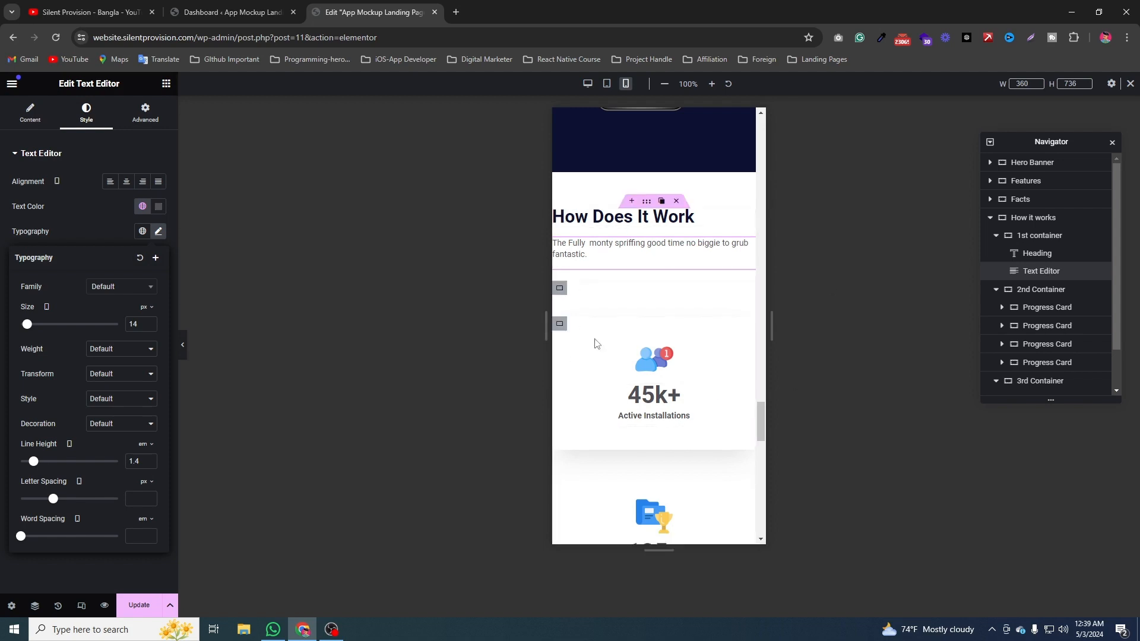
Set the first Progress Card's mobile padding to 40 px top, 30 px bottom and 0 on the right and left
{"action": "scroll", "coordinate": [654, 295], "scroll_direction": "down", "scroll_amount": 3}
{"action": "scroll", "coordinate": [563, 277], "scroll_direction": "up", "scroll_amount": 2}
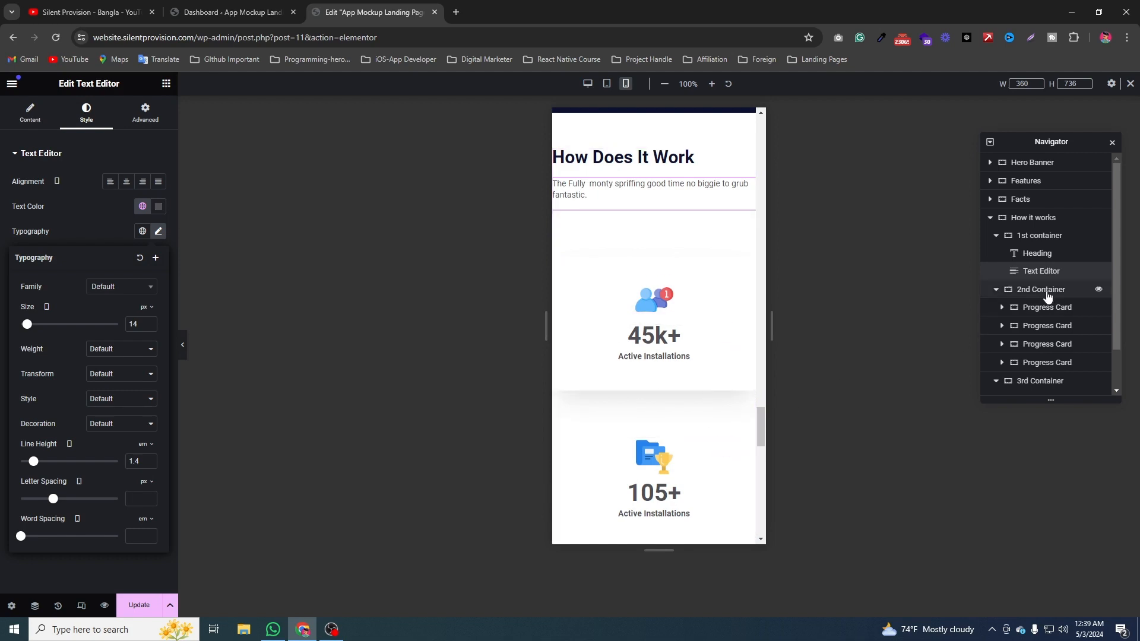
{"action": "left_click", "coordinate": [1021, 308]}
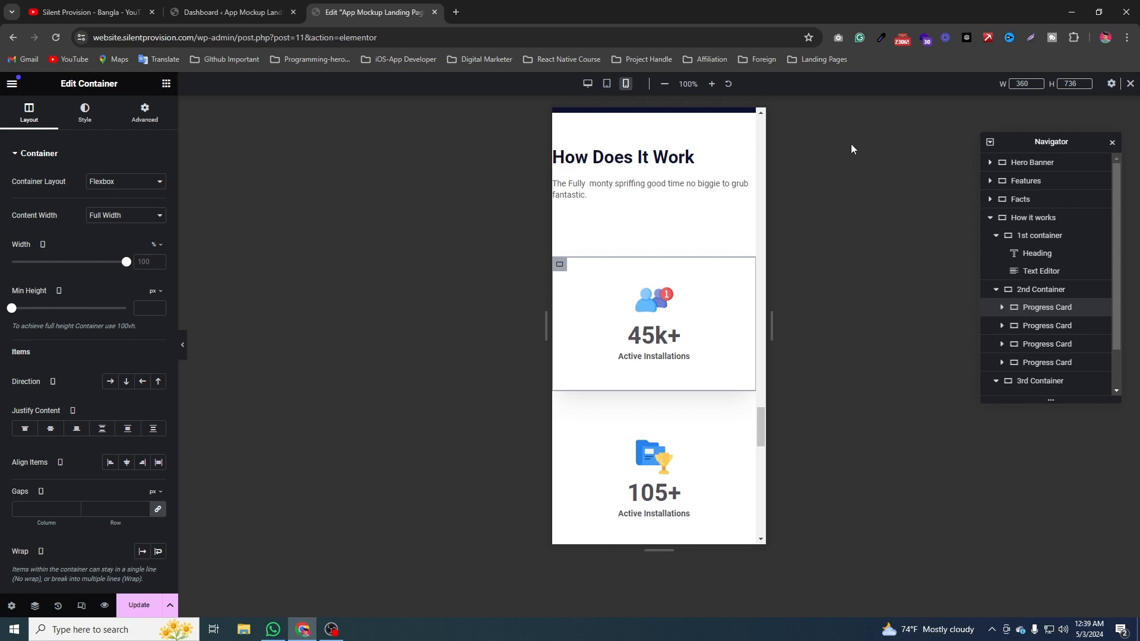
{"action": "scroll", "coordinate": [148, 134], "scroll_direction": "down", "scroll_amount": 2}
{"action": "scroll", "coordinate": [143, 169], "scroll_direction": "up", "scroll_amount": 2}
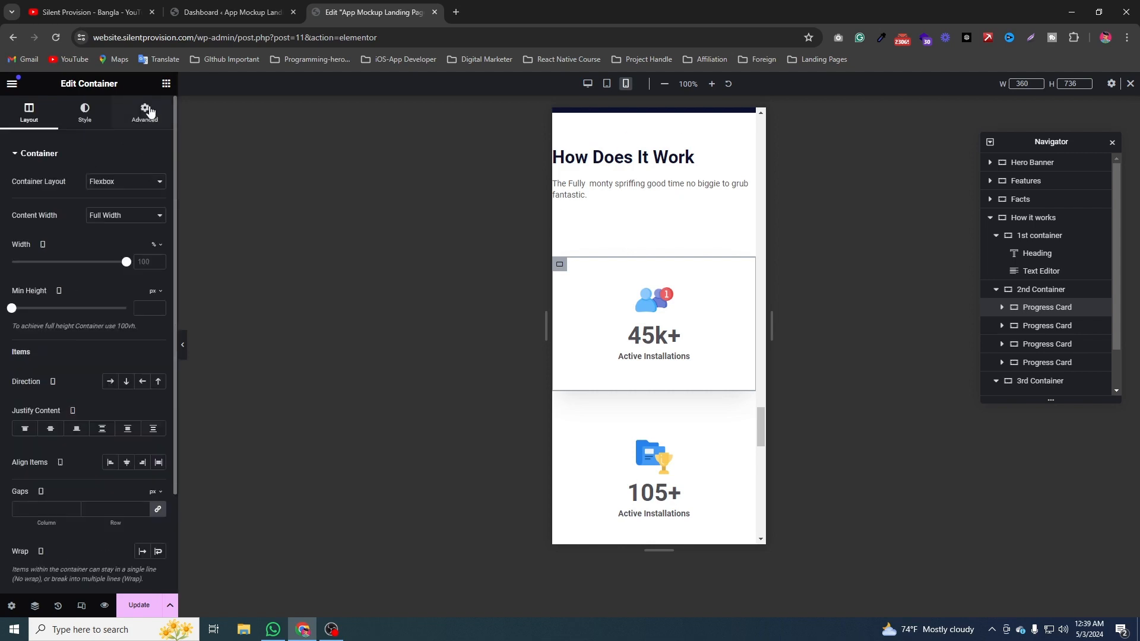
{"action": "left_click", "coordinate": [146, 112]}
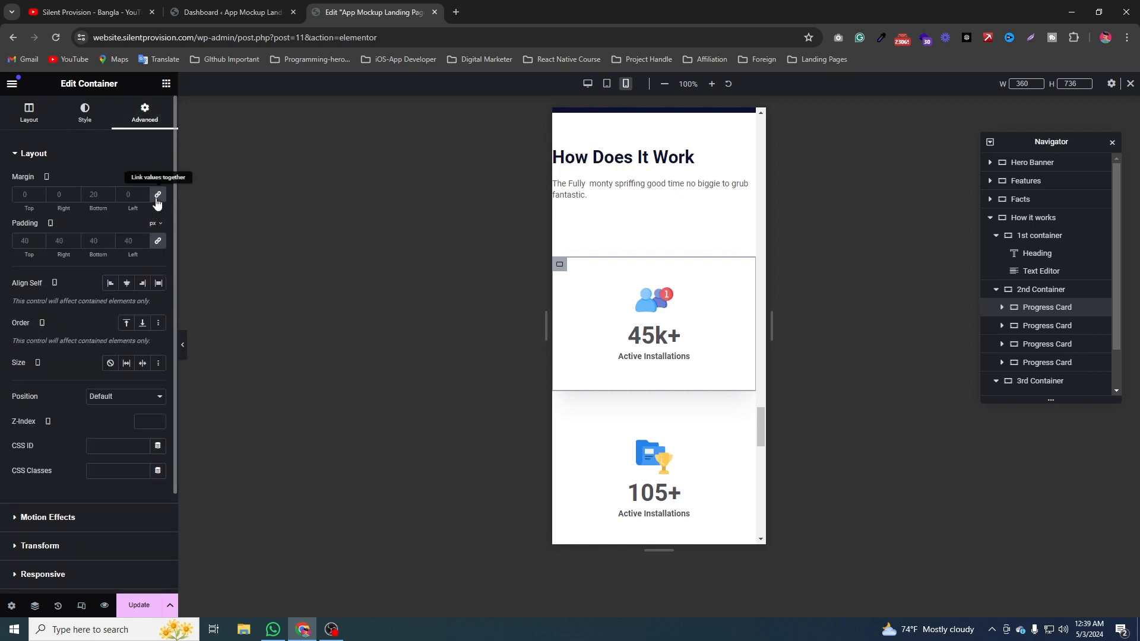
{"action": "left_click", "coordinate": [158, 242]}
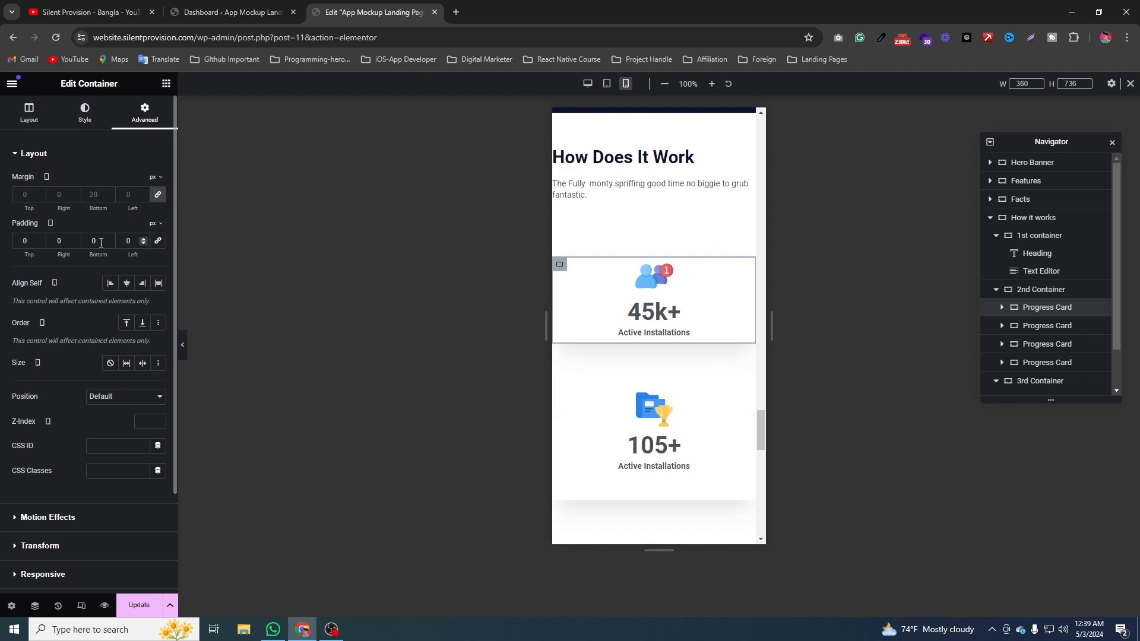
{"action": "left_click", "coordinate": [20, 237]}
{"action": "type", "text": "4"}
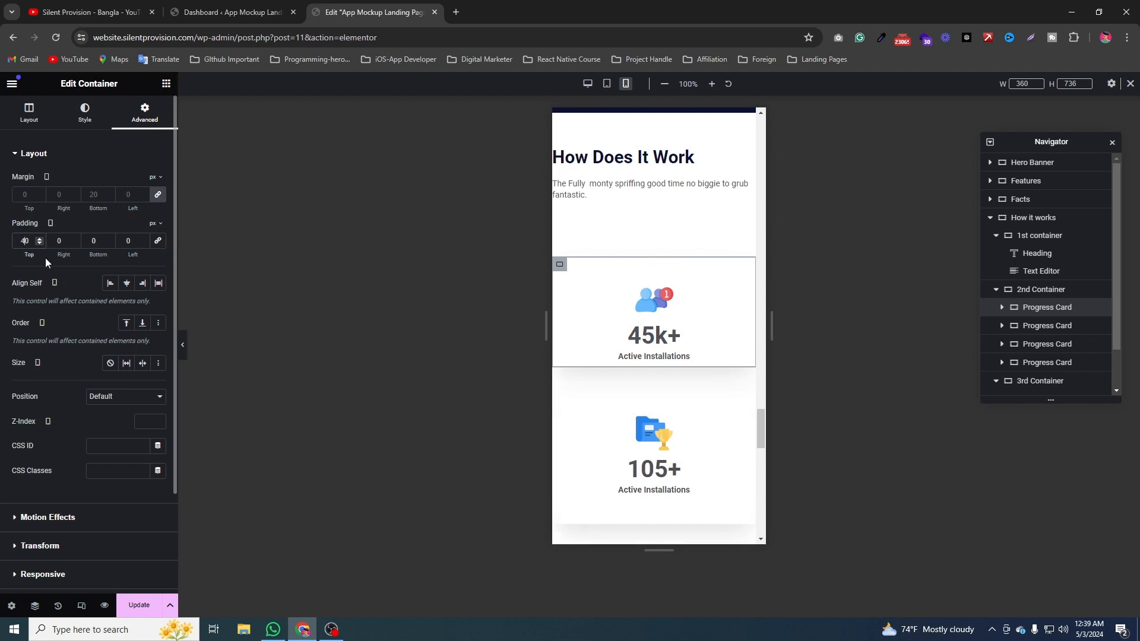
{"action": "left_click", "coordinate": [92, 242]}
{"action": "type", "text": "30"}
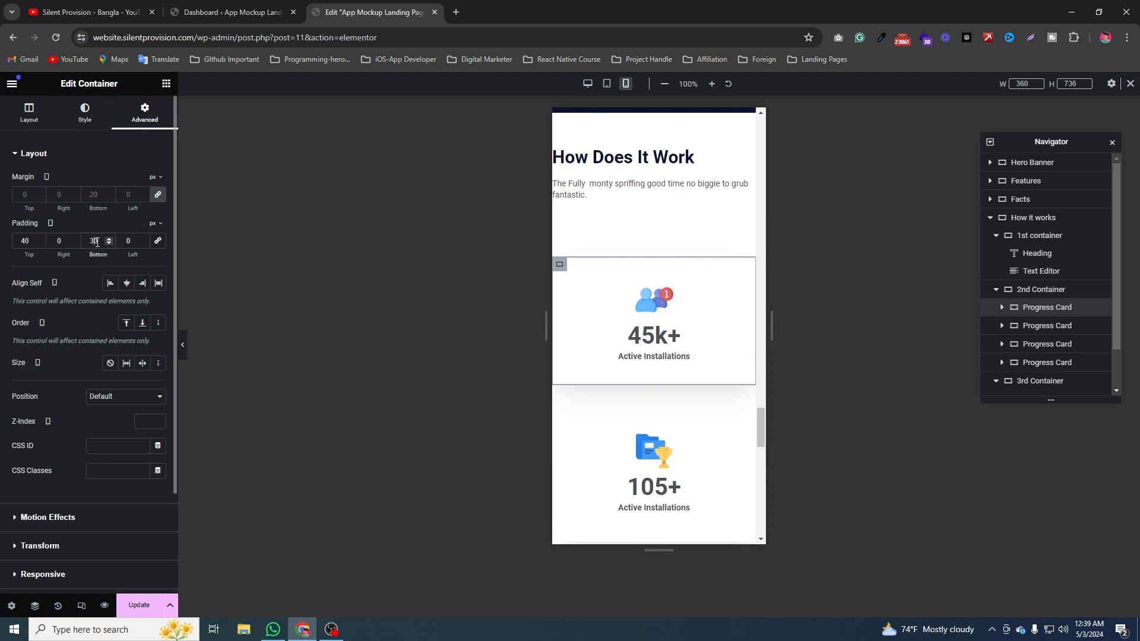
Set the first Progress Card's mobile margin to 20 px bottom and 0 on the other sides
{"action": "left_click", "coordinate": [156, 195]}
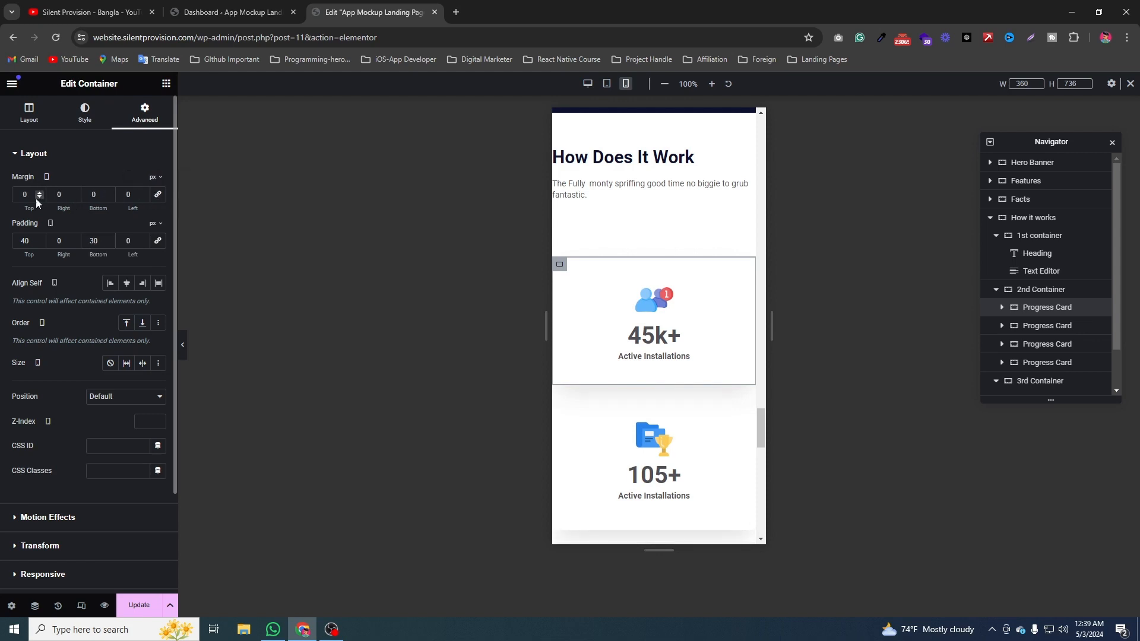
{"action": "double_click", "coordinate": [94, 195]}
{"action": "type", "text": "20"}
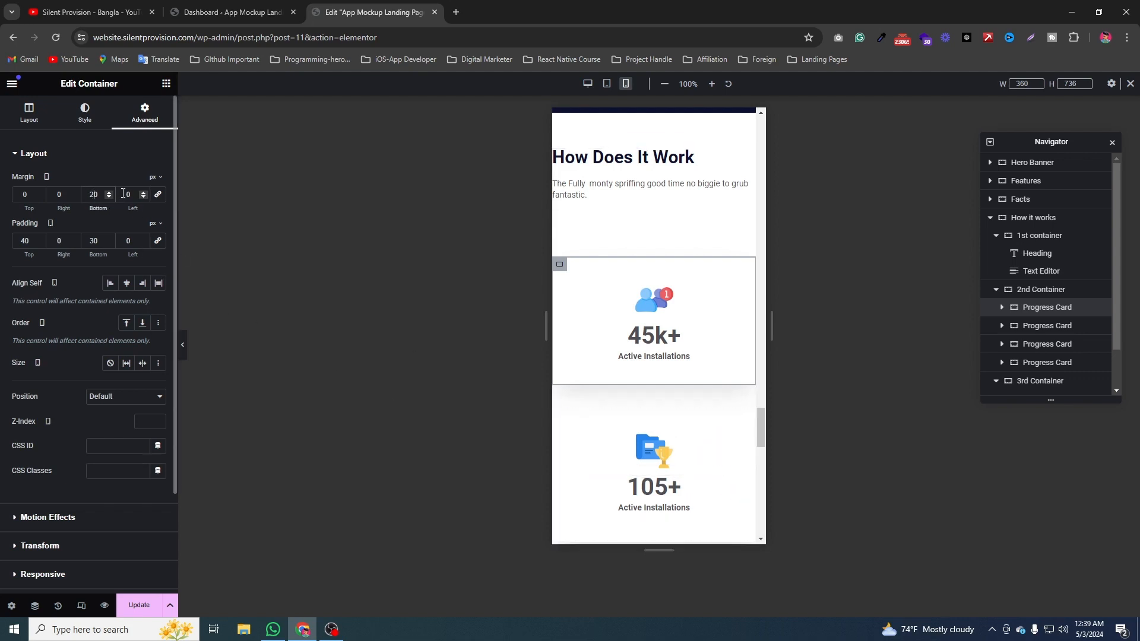
Set the first Progress Card's right and left mobile margins to 20 px
{"action": "double_click", "coordinate": [58, 195]}
{"action": "type", "text": "20"}
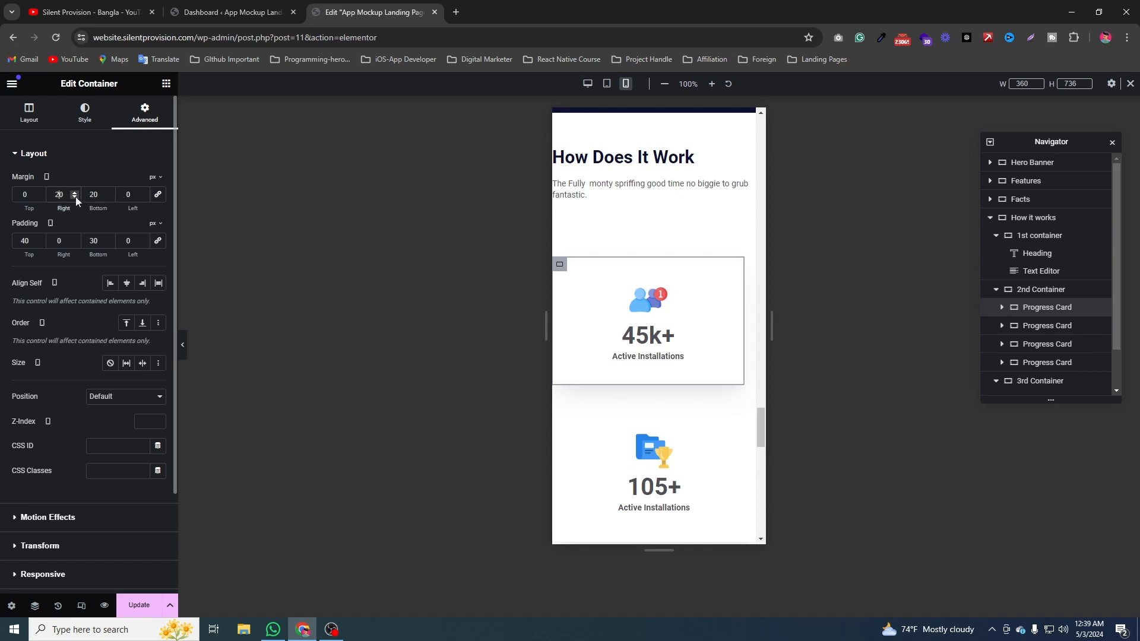
{"action": "left_click", "coordinate": [121, 194]}
{"action": "type", "text": "2"}
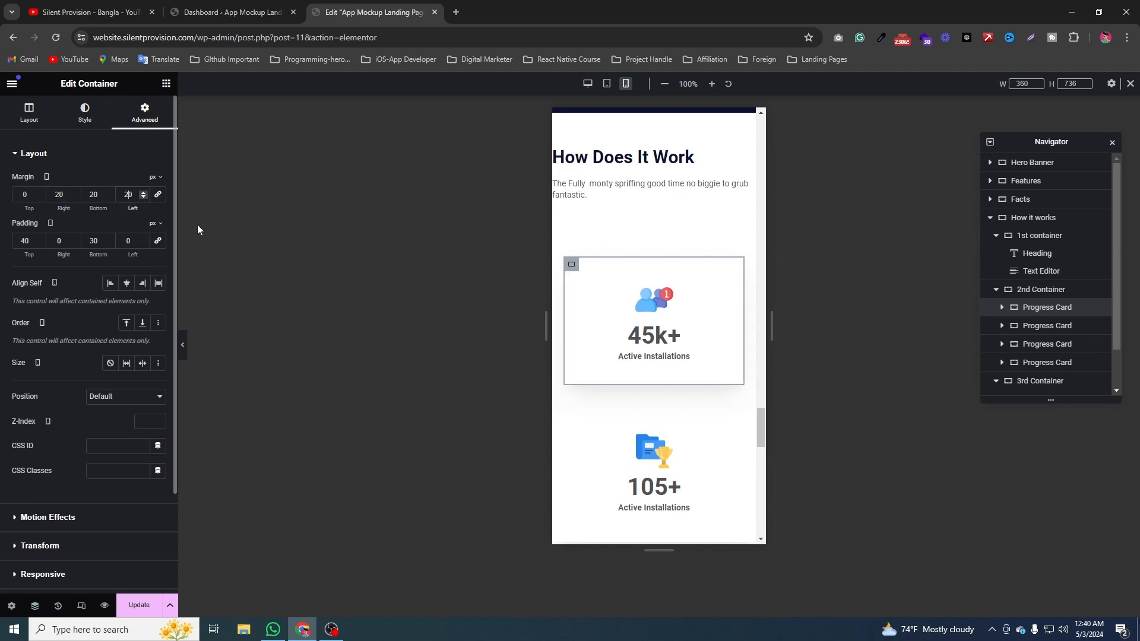
Copy the first Progress Card and paste its style onto the other three Progress Cards
{"action": "right_click", "coordinate": [572, 269]}
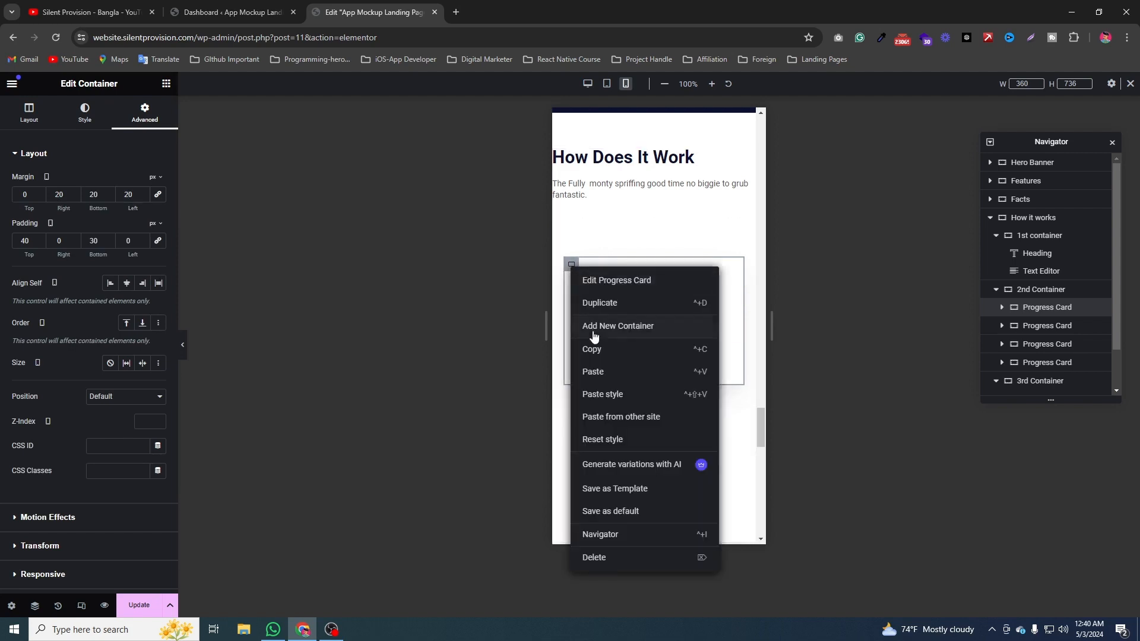
{"action": "left_click", "coordinate": [597, 352]}
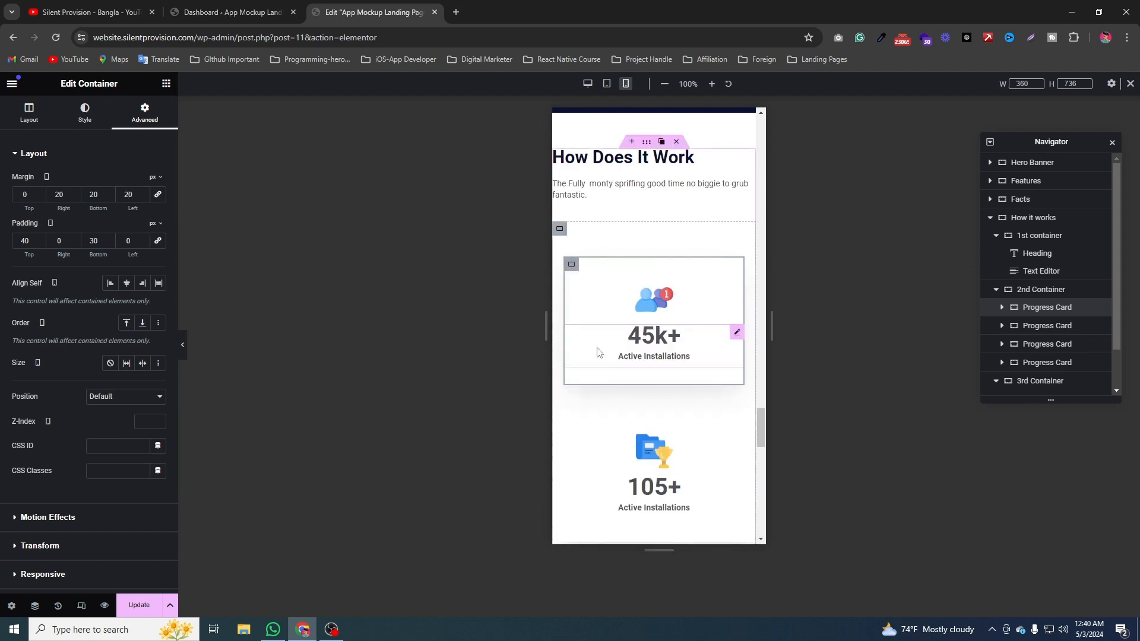
{"action": "scroll", "coordinate": [572, 382], "scroll_direction": "down", "scroll_amount": 2}
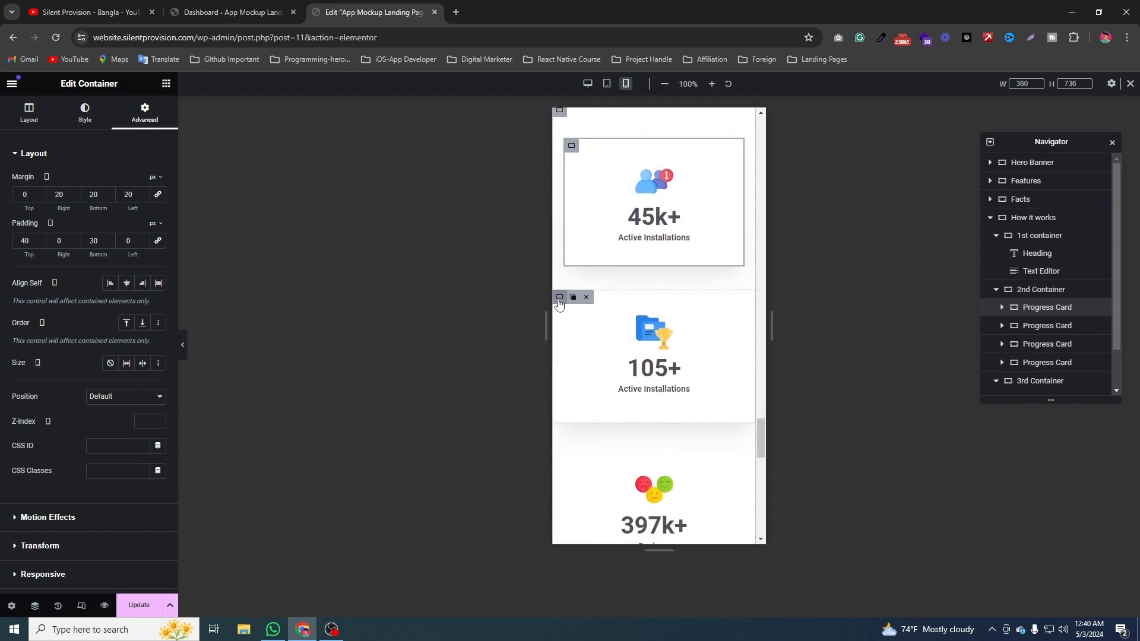
{"action": "right_click", "coordinate": [558, 302]}
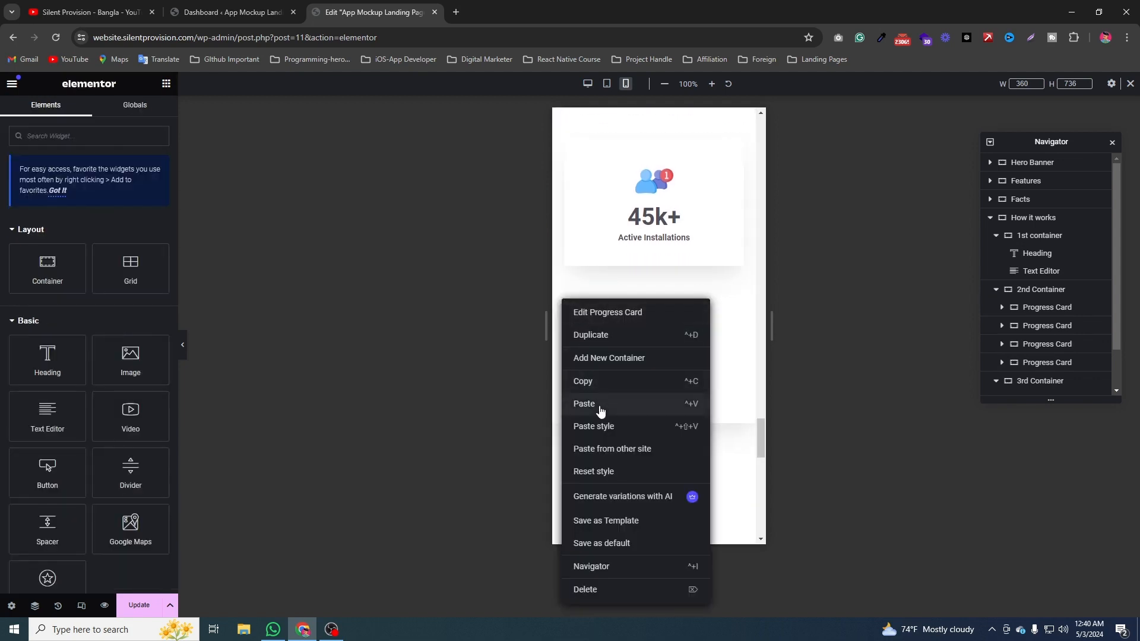
{"action": "left_click", "coordinate": [596, 426]}
{"action": "scroll", "coordinate": [590, 330], "scroll_direction": "down", "scroll_amount": 1}
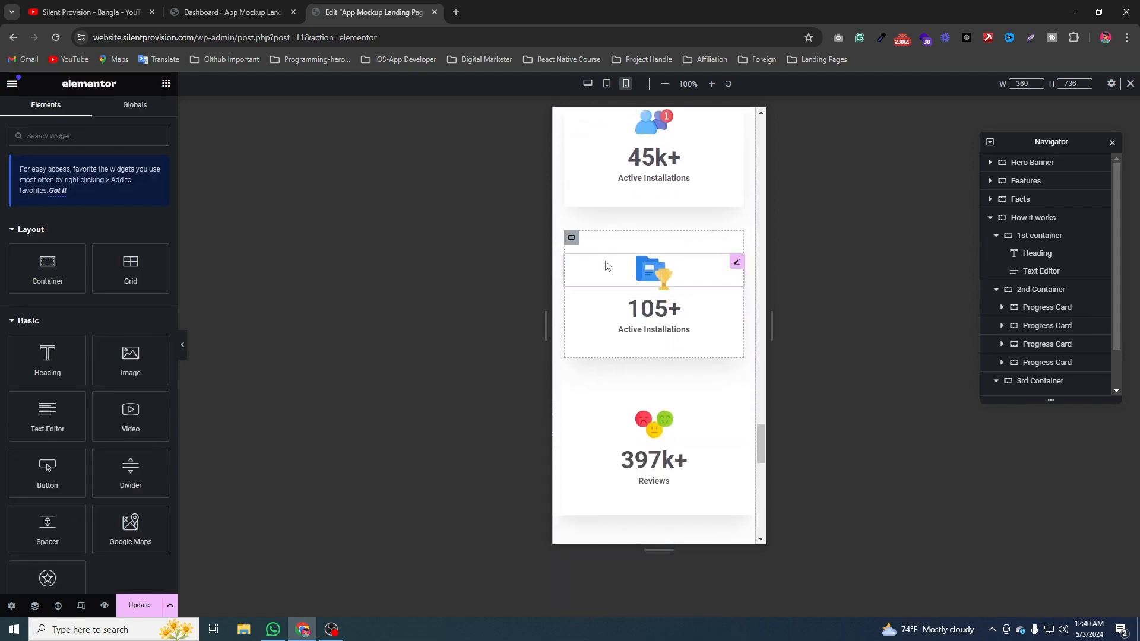
{"action": "right_click", "coordinate": [562, 395]}
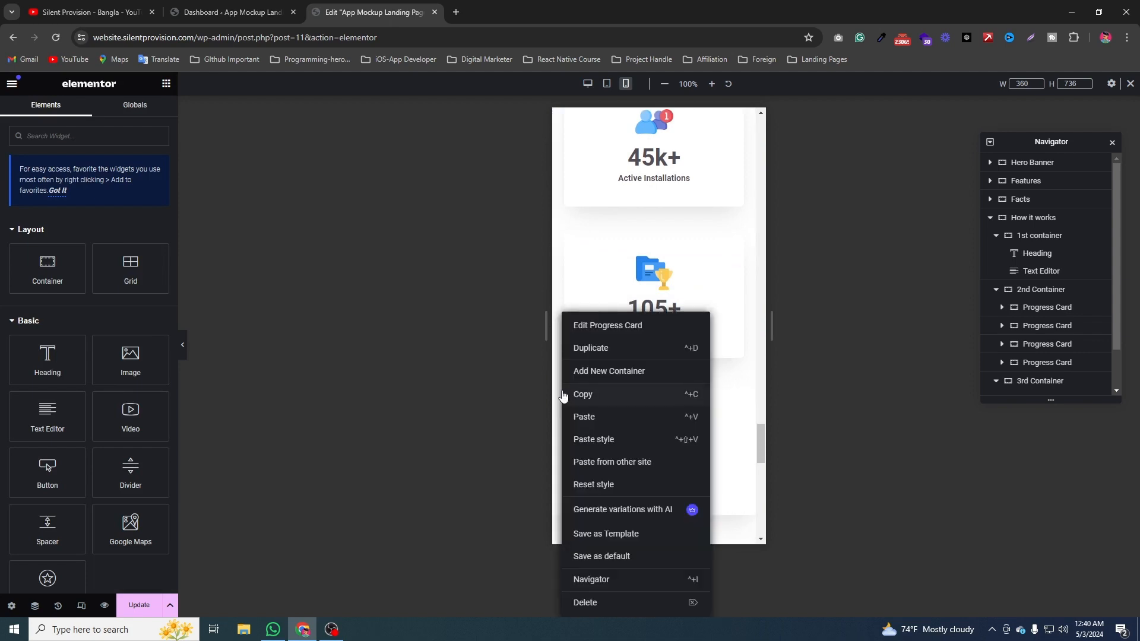
{"action": "left_click", "coordinate": [593, 440]}
{"action": "scroll", "coordinate": [579, 333], "scroll_direction": "down", "scroll_amount": 4}
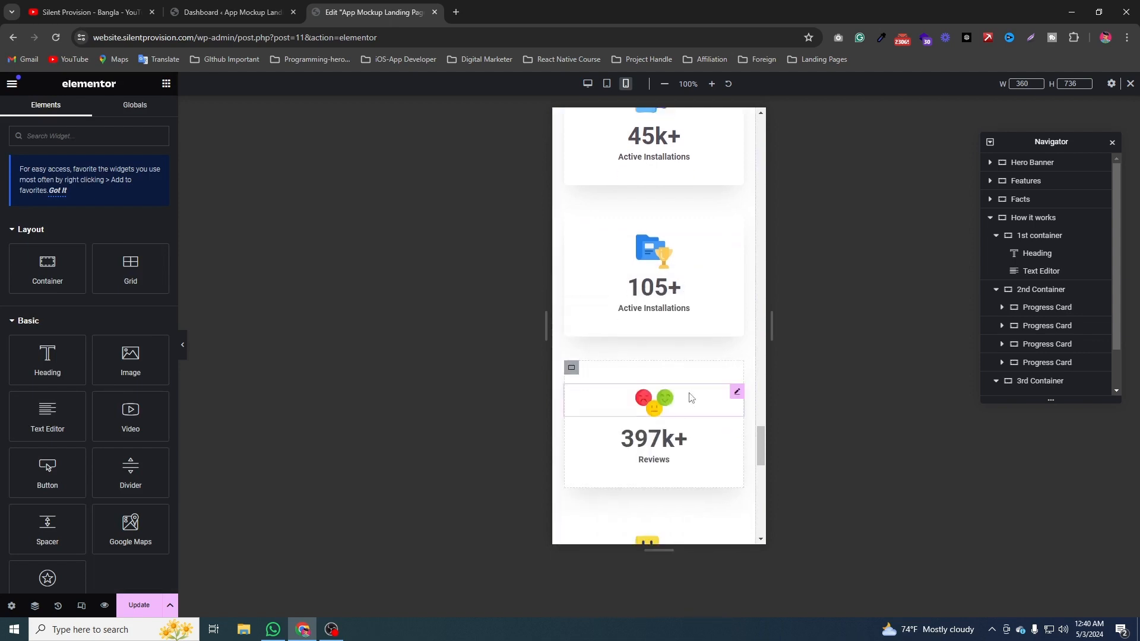
{"action": "right_click", "coordinate": [561, 309]}
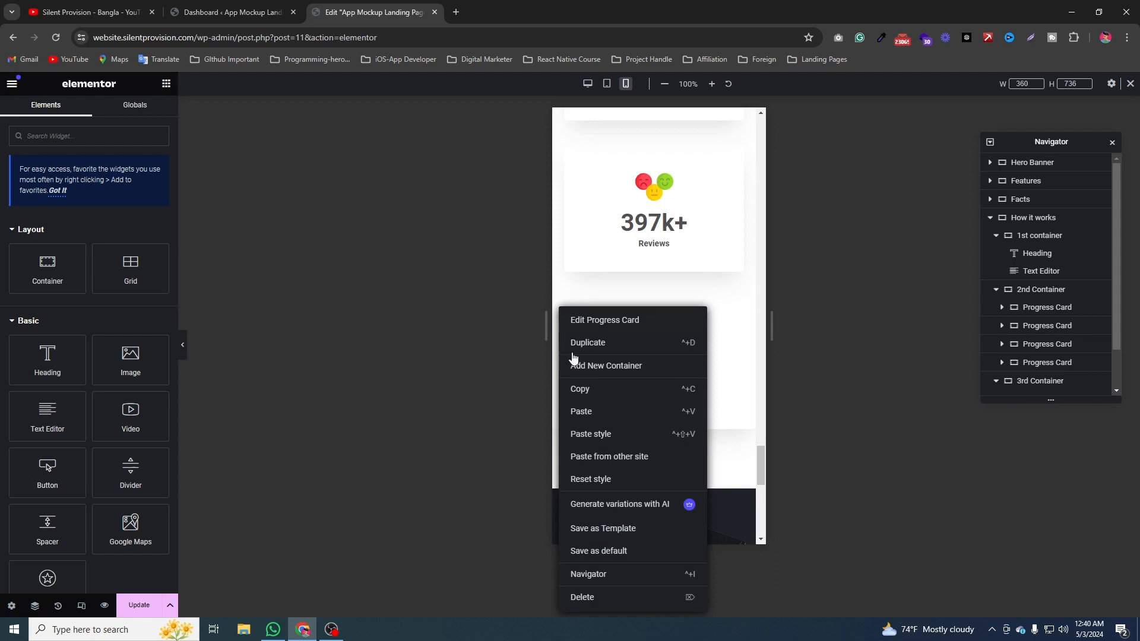
{"action": "left_click", "coordinate": [613, 438]}
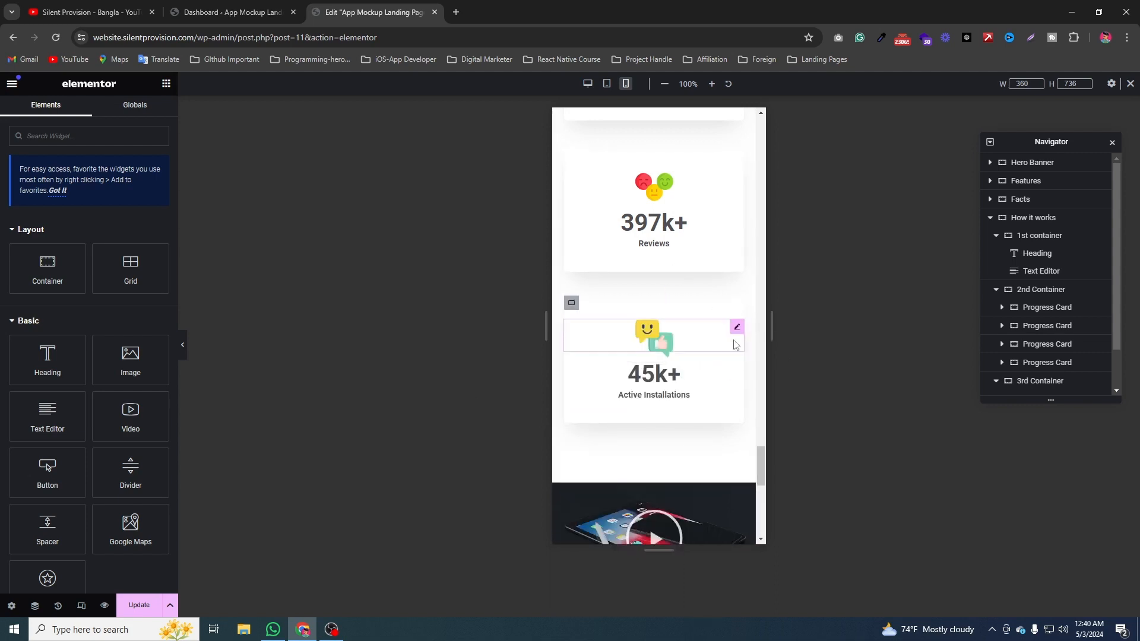
Set the 2nd Container's mobile padding to 20 px bottom and 0 on the other sides
{"action": "scroll", "coordinate": [647, 332], "scroll_direction": "up", "scroll_amount": 7}
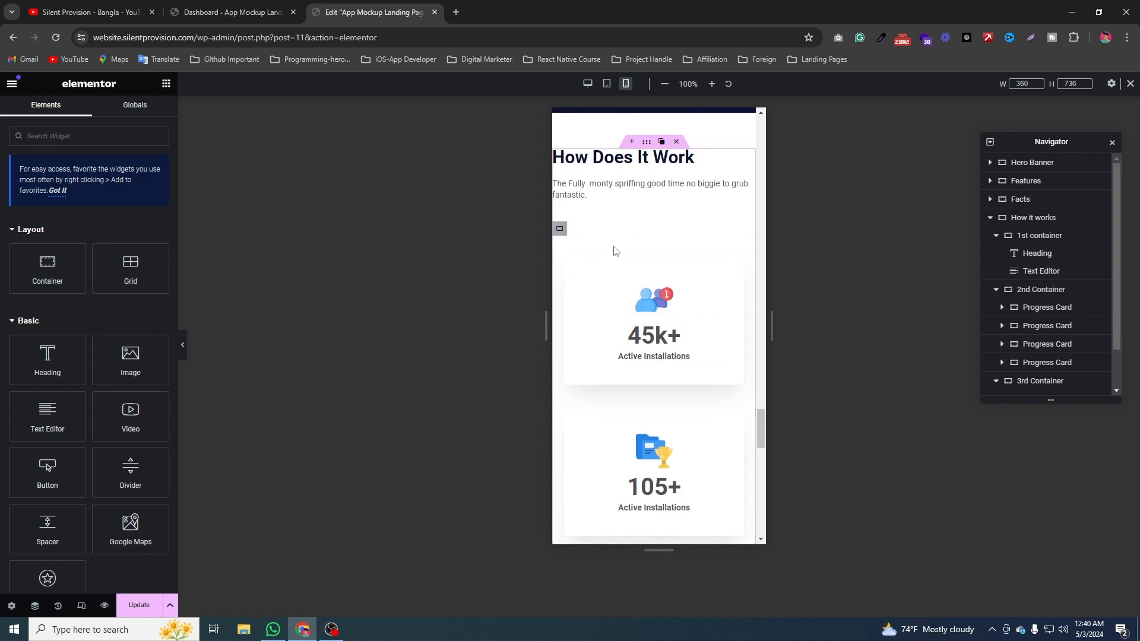
{"action": "left_click", "coordinate": [559, 234]}
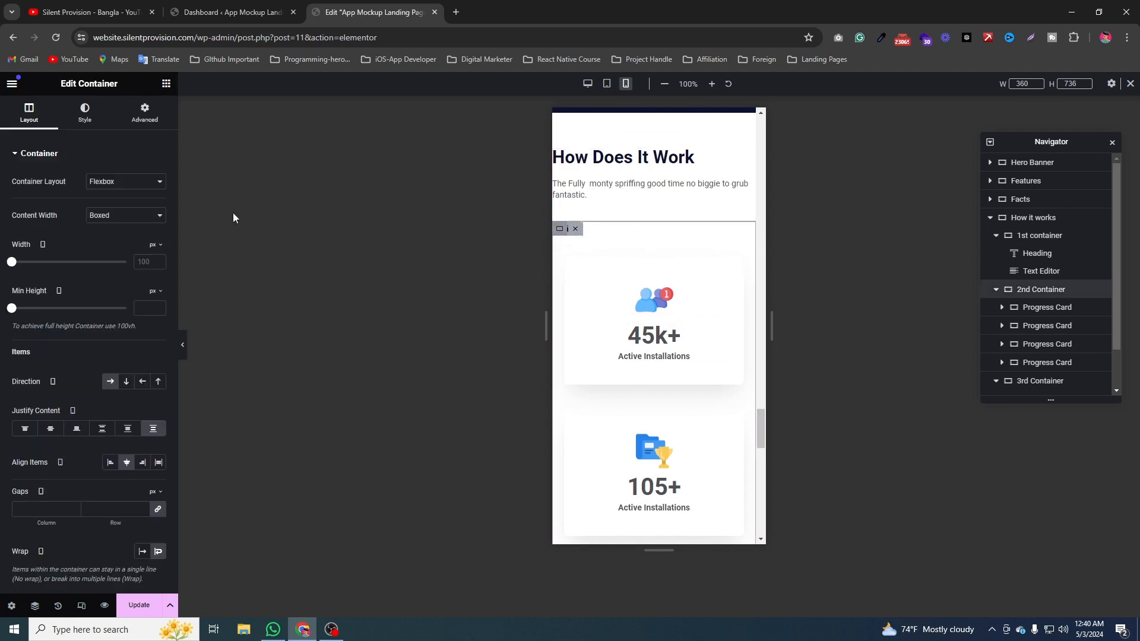
{"action": "left_click", "coordinate": [145, 111]}
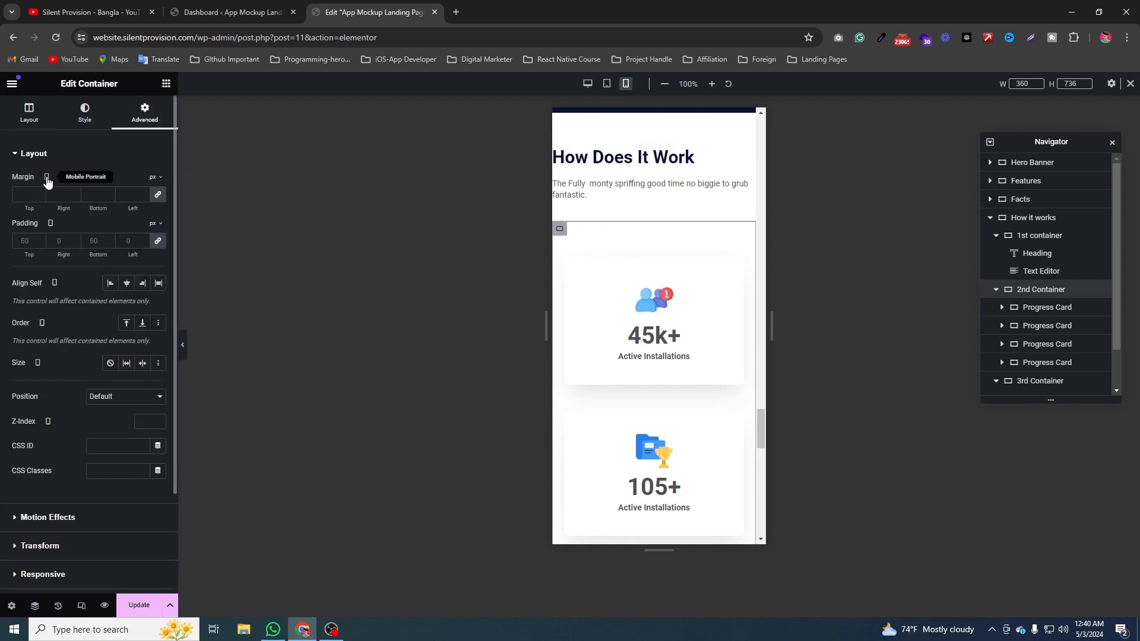
{"action": "left_click", "coordinate": [157, 243]}
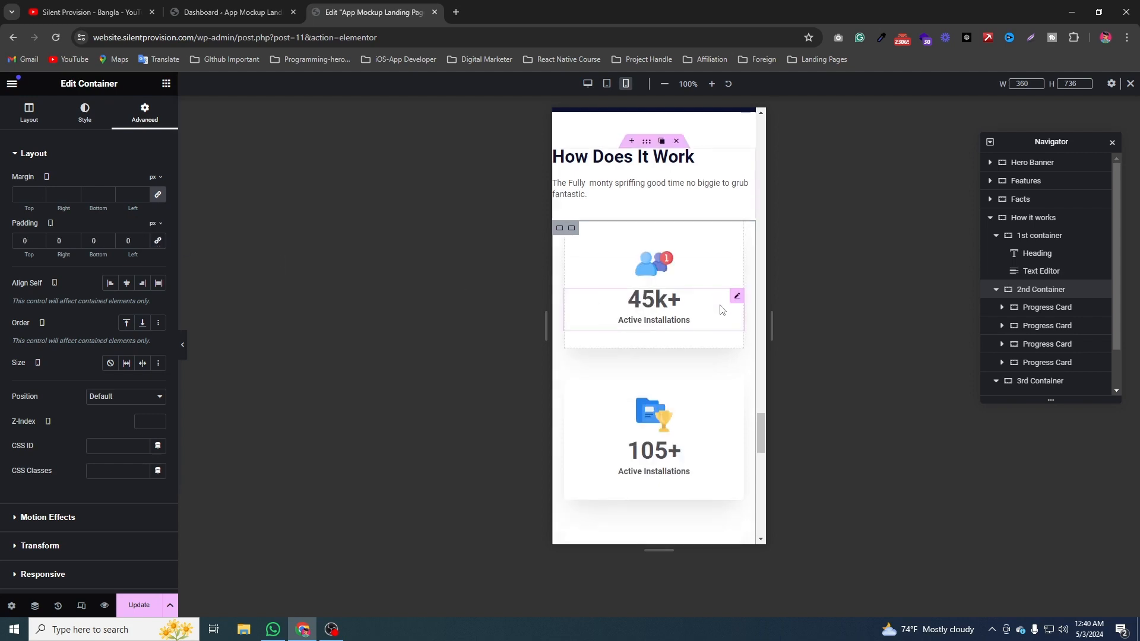
{"action": "left_click", "coordinate": [90, 239]}
{"action": "type", "text": "2"}
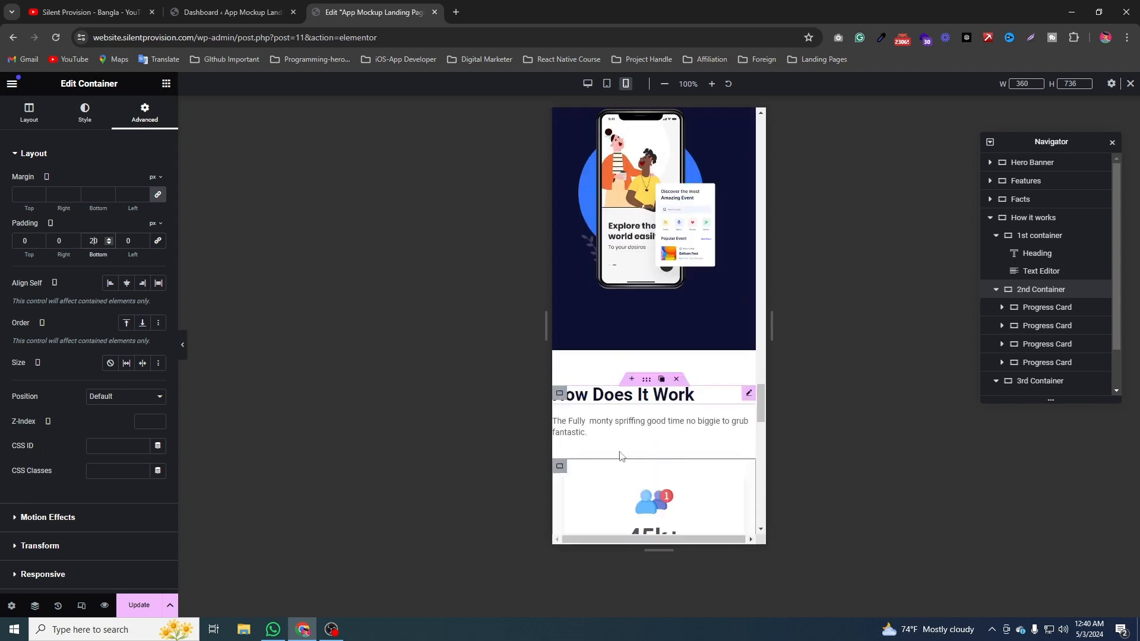
Set the mobile text below the "Watch the two-minute video to learn how!" heading to size 14 px and line height 1.4 em
{"action": "scroll", "coordinate": [649, 454], "scroll_direction": "down", "scroll_amount": 10}
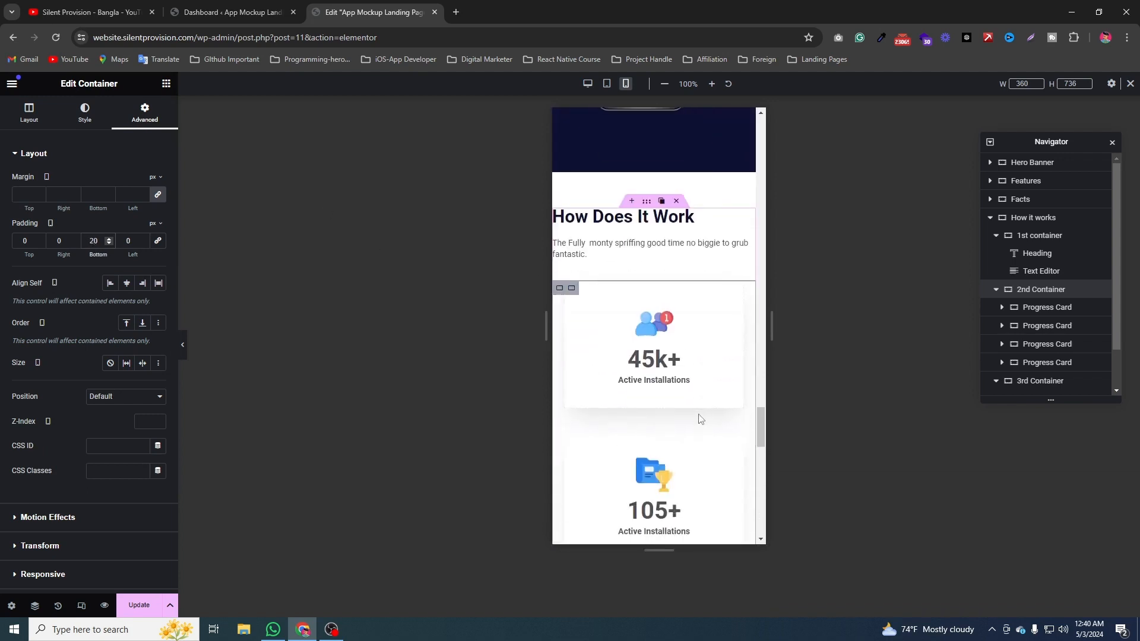
{"action": "scroll", "coordinate": [699, 420], "scroll_direction": "down", "scroll_amount": 5}
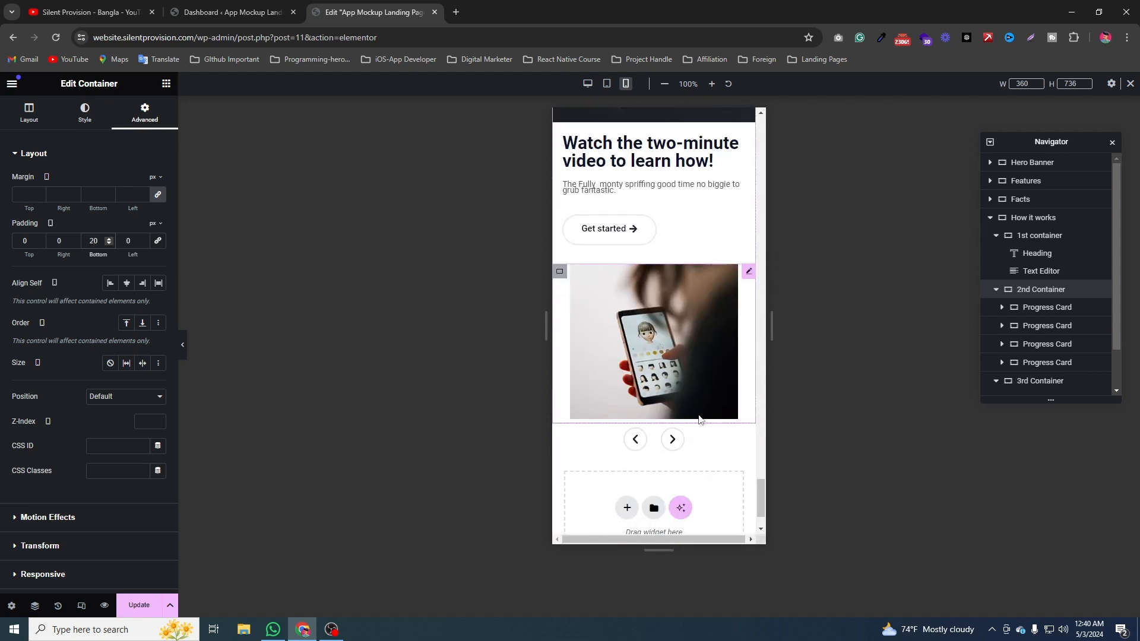
{"action": "scroll", "coordinate": [698, 414], "scroll_direction": "up", "scroll_amount": 2}
{"action": "scroll", "coordinate": [615, 298], "scroll_direction": "up", "scroll_amount": 2}
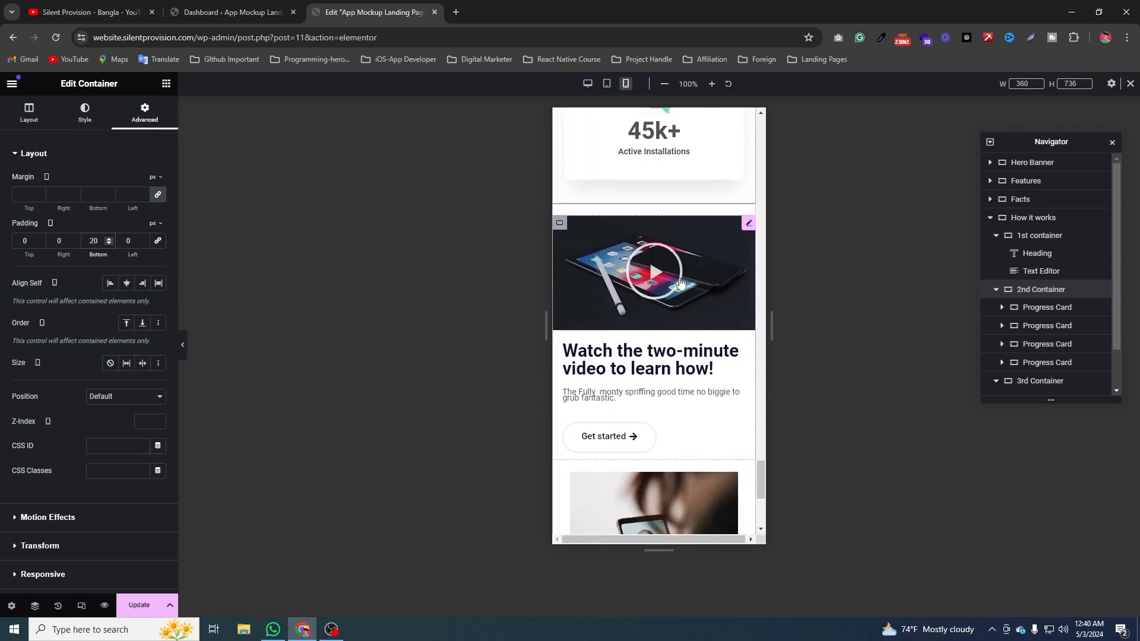
{"action": "scroll", "coordinate": [665, 380], "scroll_direction": "down", "scroll_amount": 5}
{"action": "scroll", "coordinate": [666, 381], "scroll_direction": "up", "scroll_amount": 1}
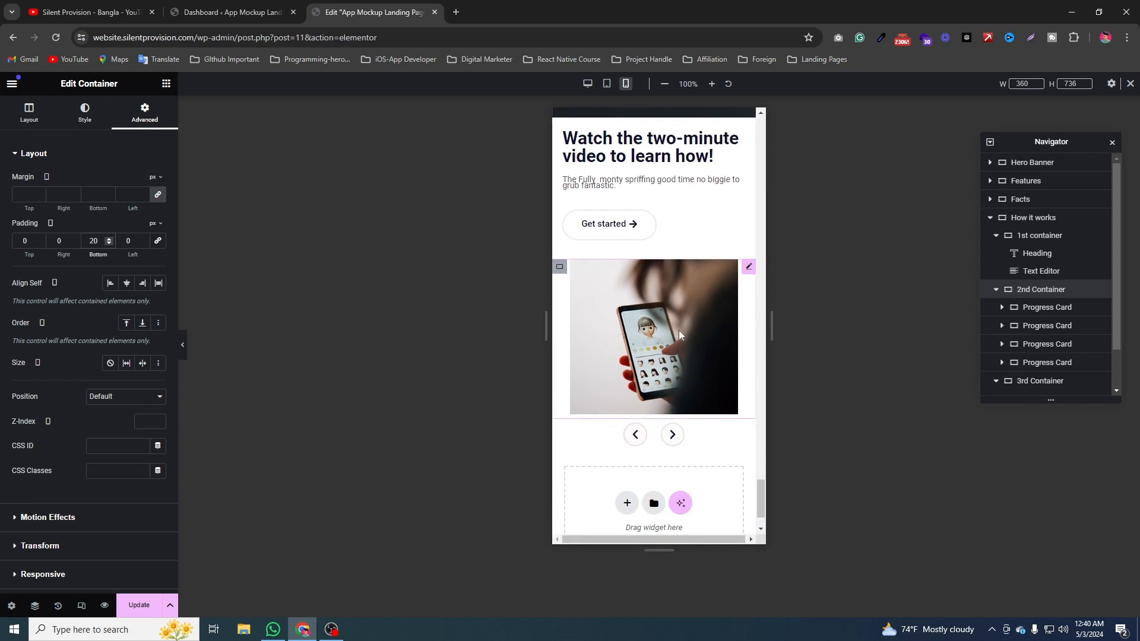
{"action": "scroll", "coordinate": [695, 285], "scroll_direction": "up", "scroll_amount": 1}
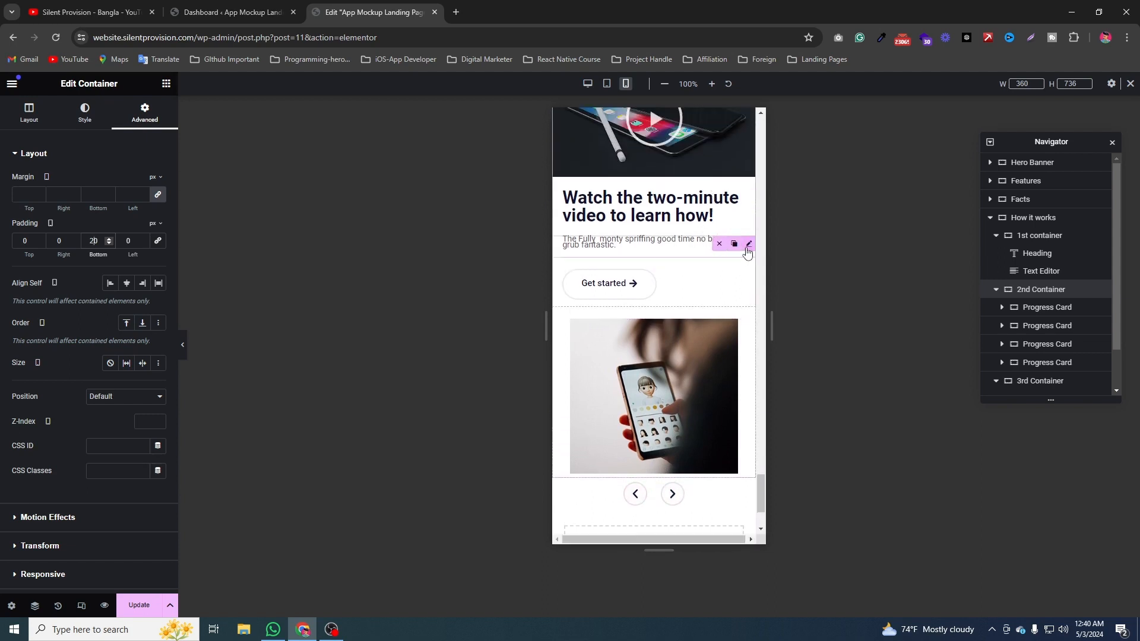
{"action": "left_click", "coordinate": [749, 243]}
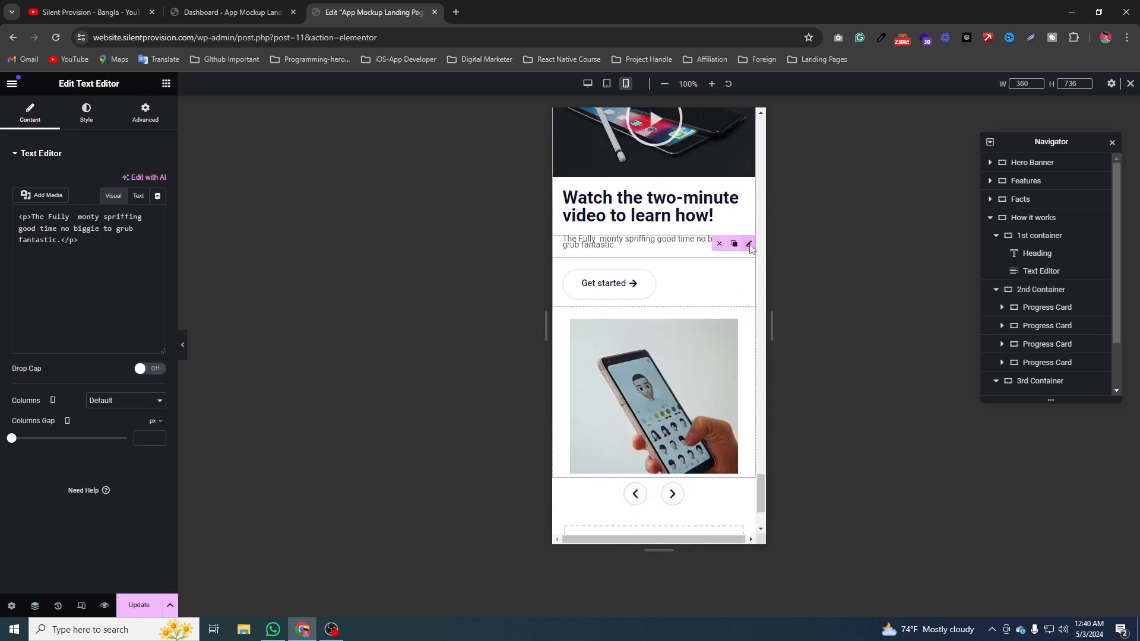
{"action": "left_click", "coordinate": [86, 113]}
{"action": "left_click", "coordinate": [159, 232]}
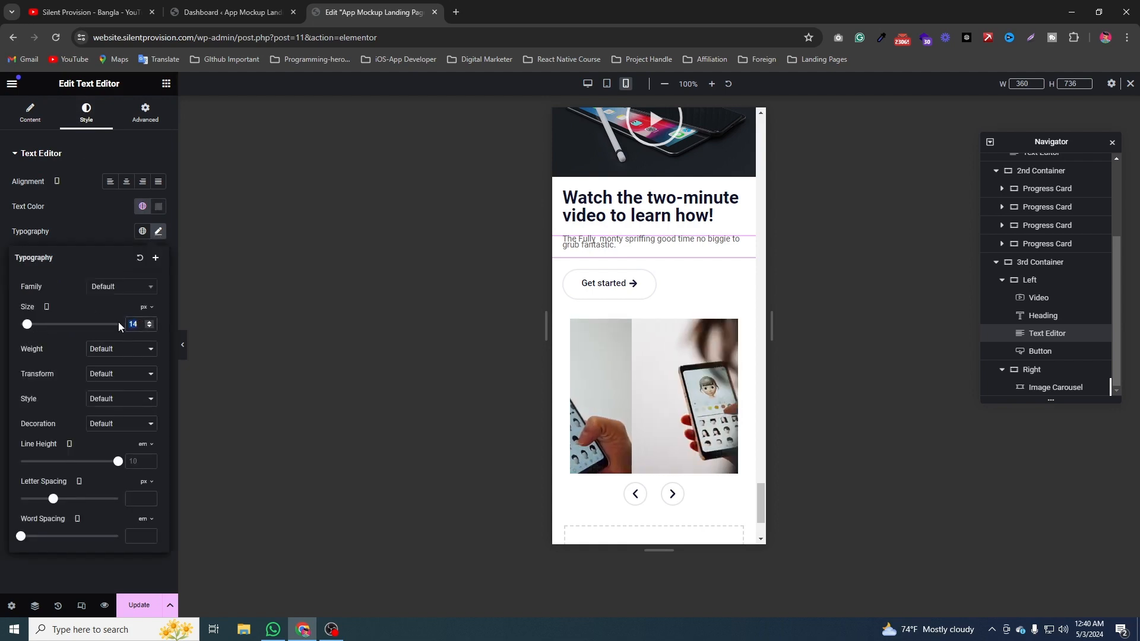
{"action": "type", "text": "12"}
{"action": "key", "text": "Up"}
{"action": "key", "text": "Up"}
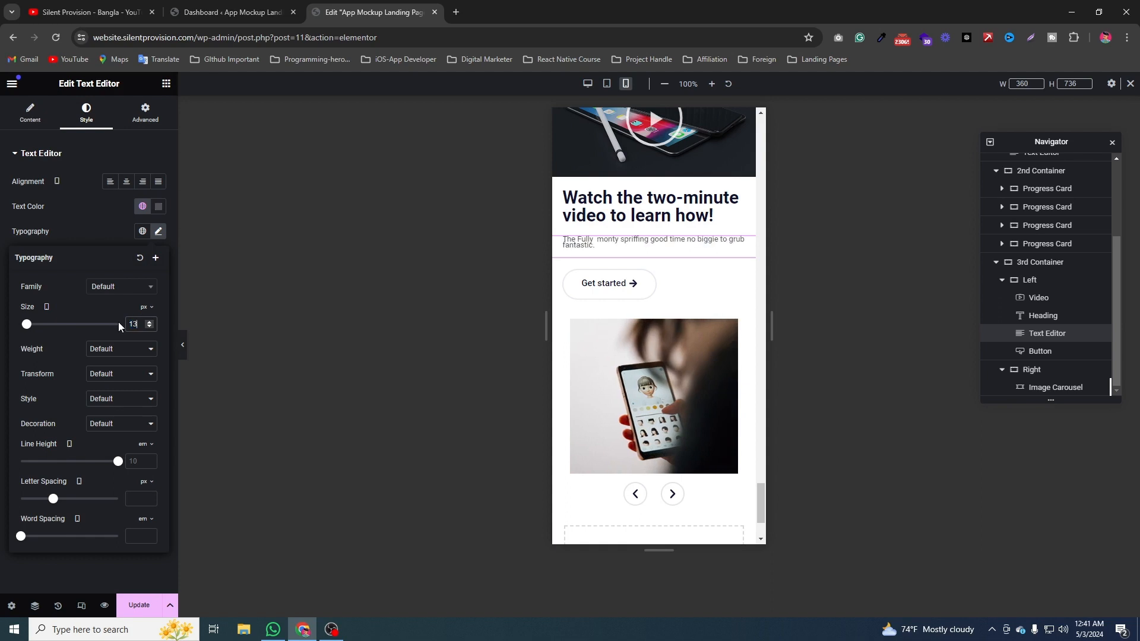
{"action": "left_click_drag", "start_coordinate": [112, 462], "coordinate": [32, 465]}
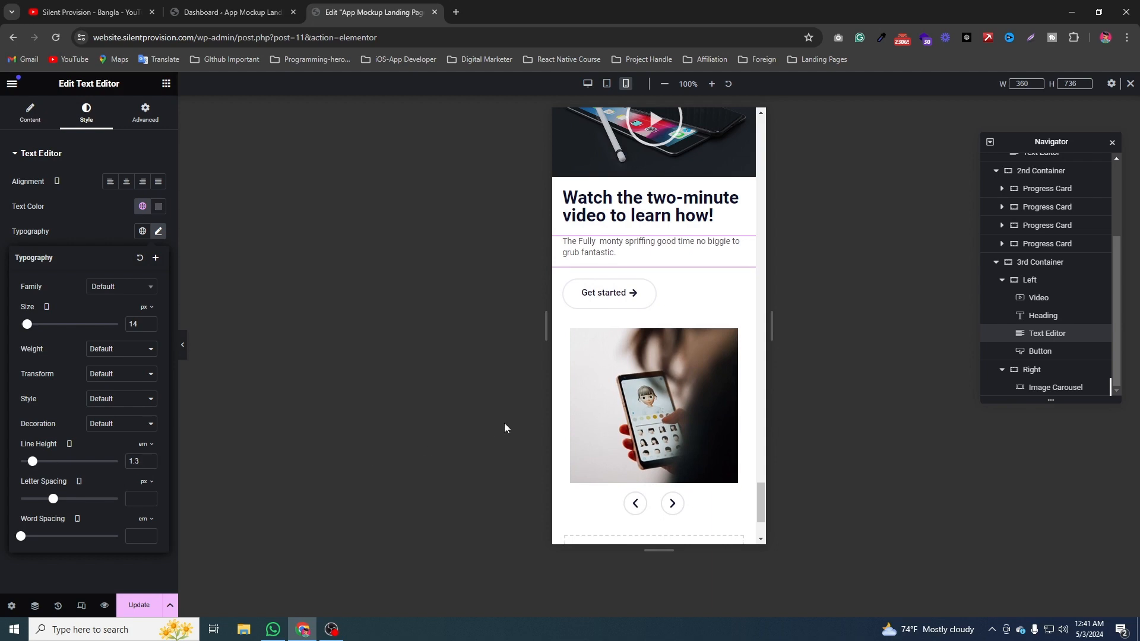
{"action": "left_click", "coordinate": [149, 461]}
Set the Image Carousel to show 1 slide on mobile and save the page
{"action": "scroll", "coordinate": [712, 326], "scroll_direction": "down", "scroll_amount": 3}
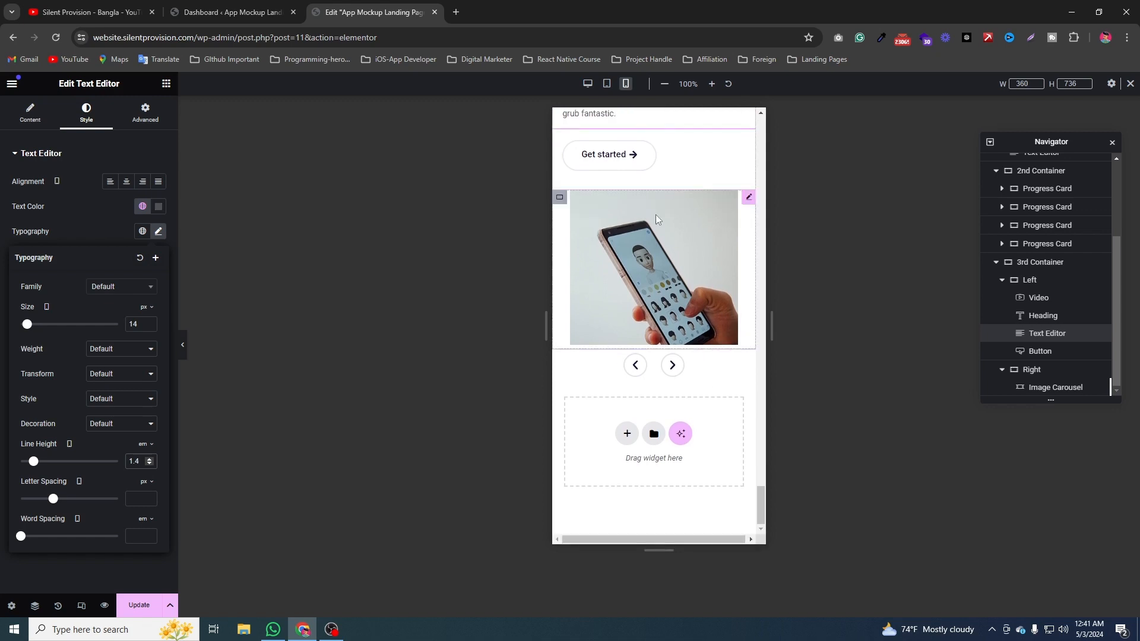
{"action": "left_click", "coordinate": [751, 203]}
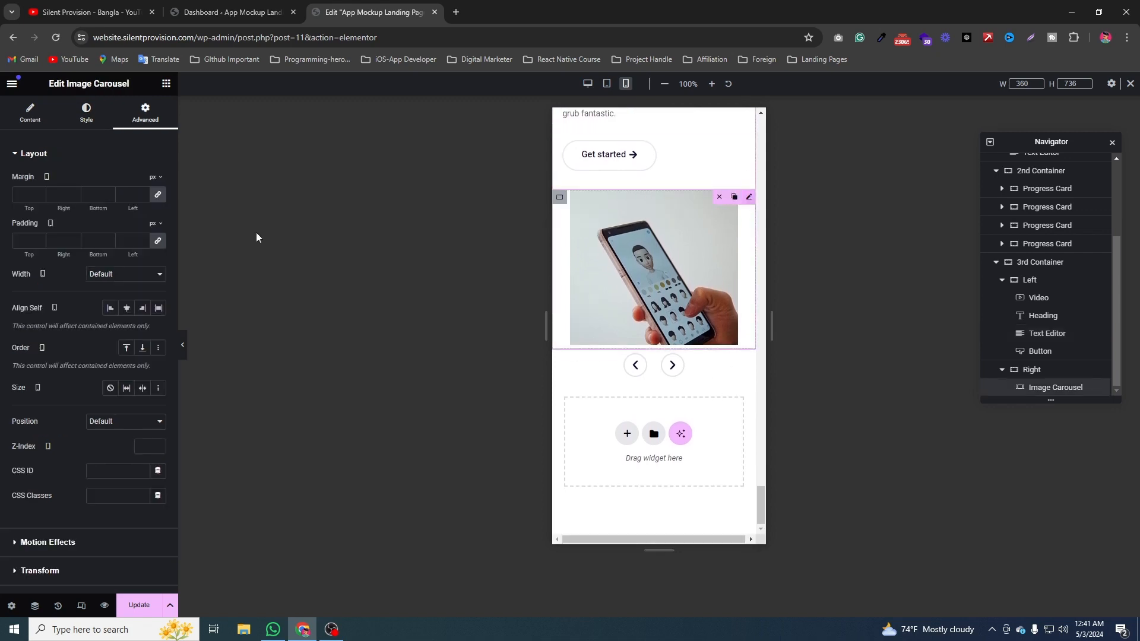
{"action": "left_click", "coordinate": [36, 119]}
{"action": "left_click", "coordinate": [149, 273]}
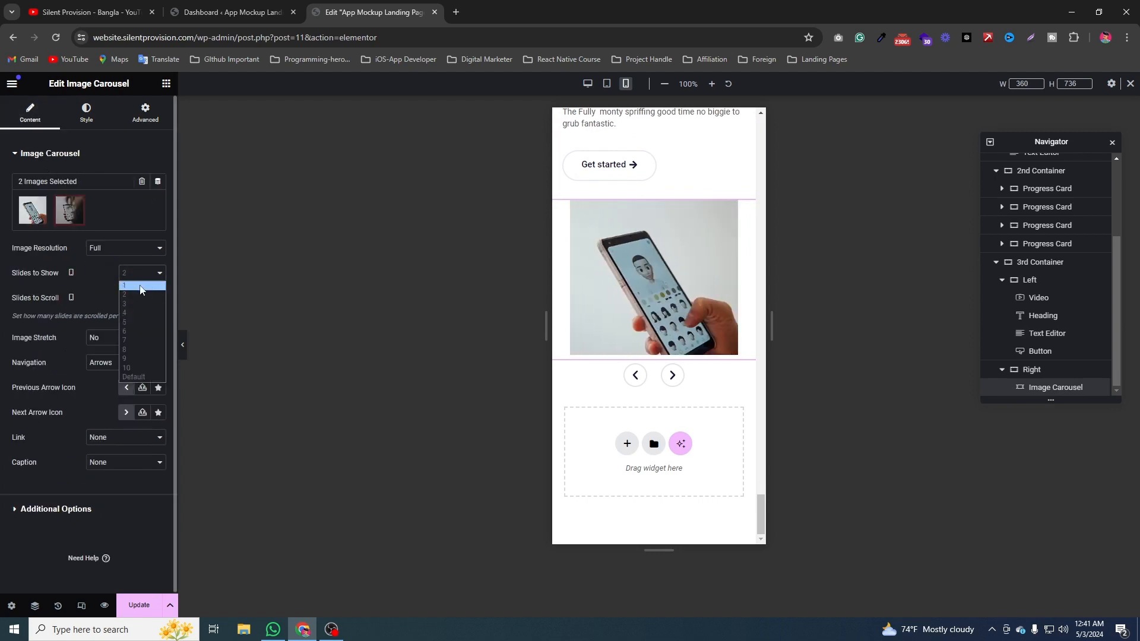
{"action": "left_click", "coordinate": [127, 286]}
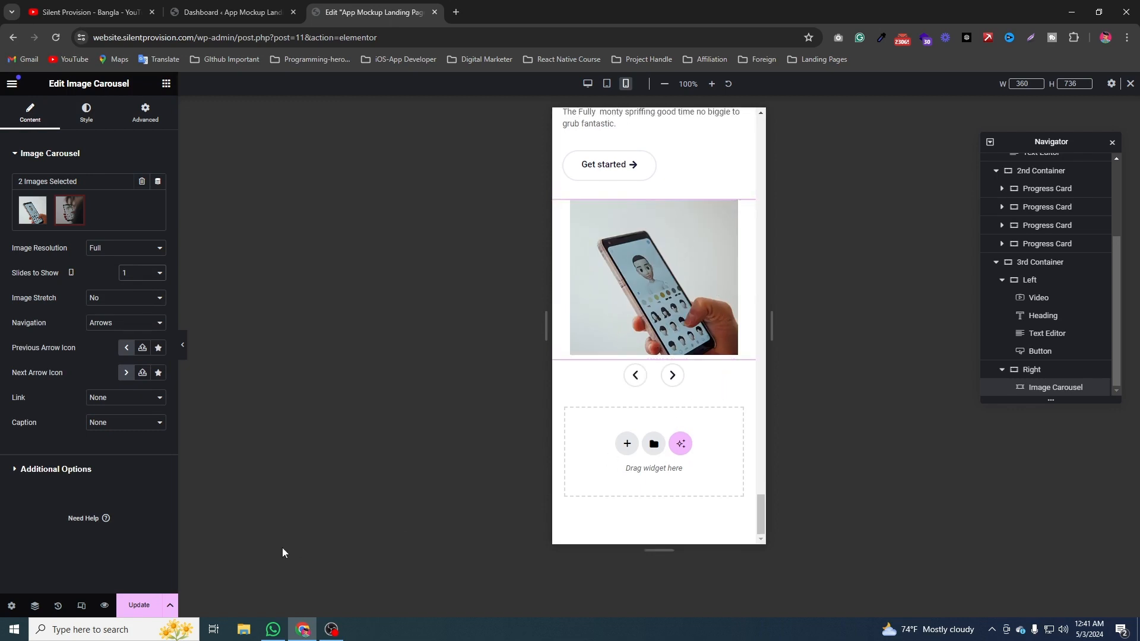
{"action": "key", "text": "ctrl+s"}
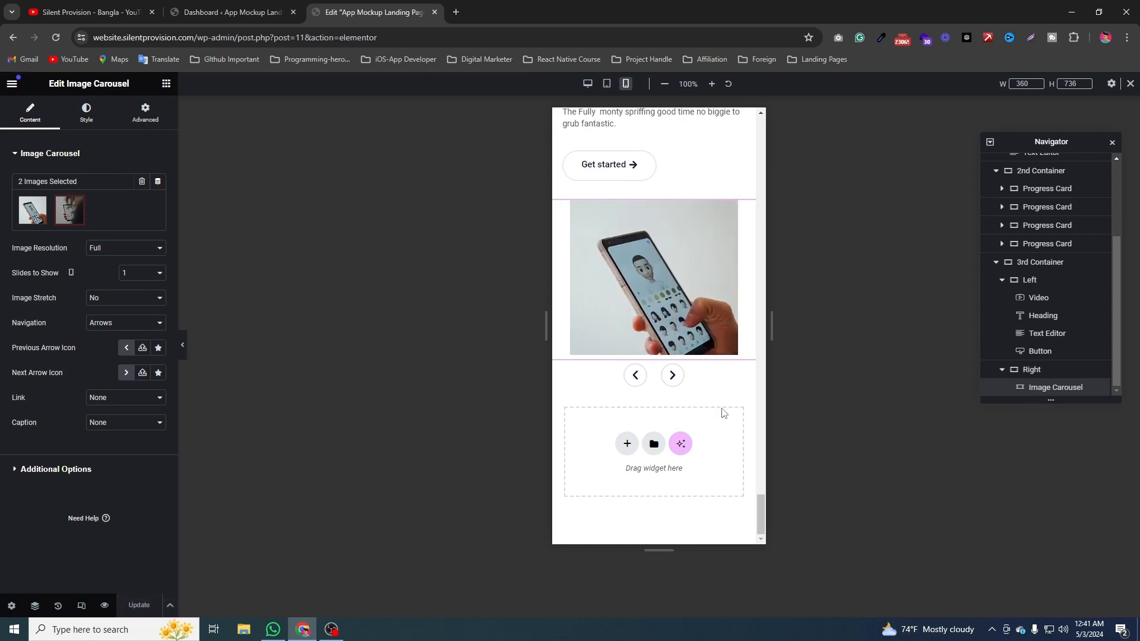
Review the video and carousel layout in the tablet and desktop previews
{"action": "left_click", "coordinate": [607, 83]}
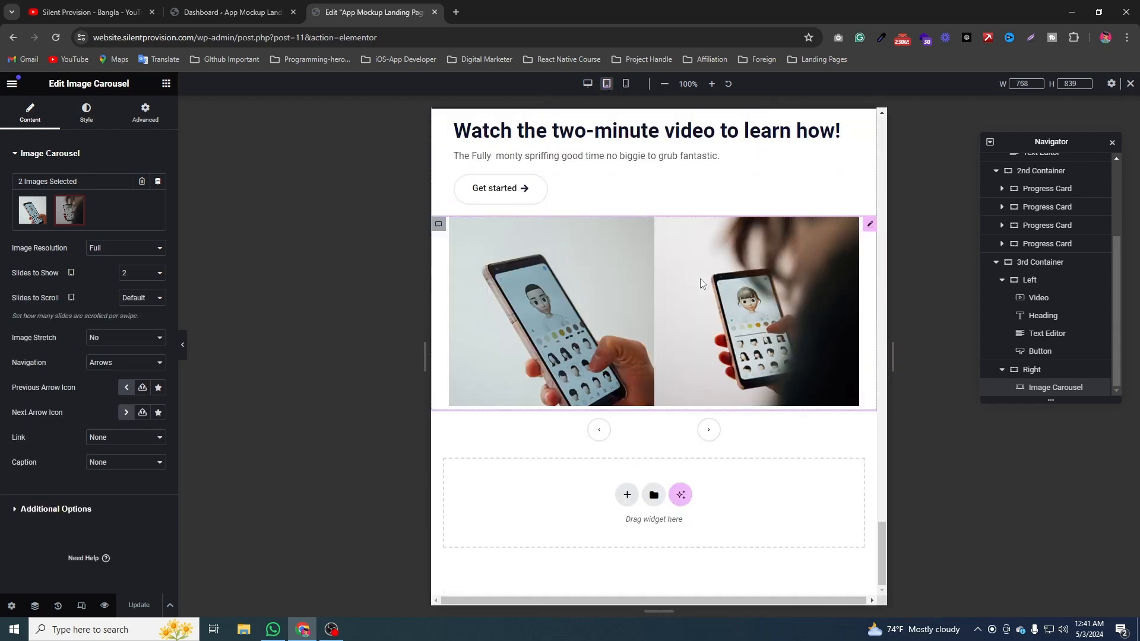
{"action": "scroll", "coordinate": [699, 278], "scroll_direction": "up", "scroll_amount": 4}
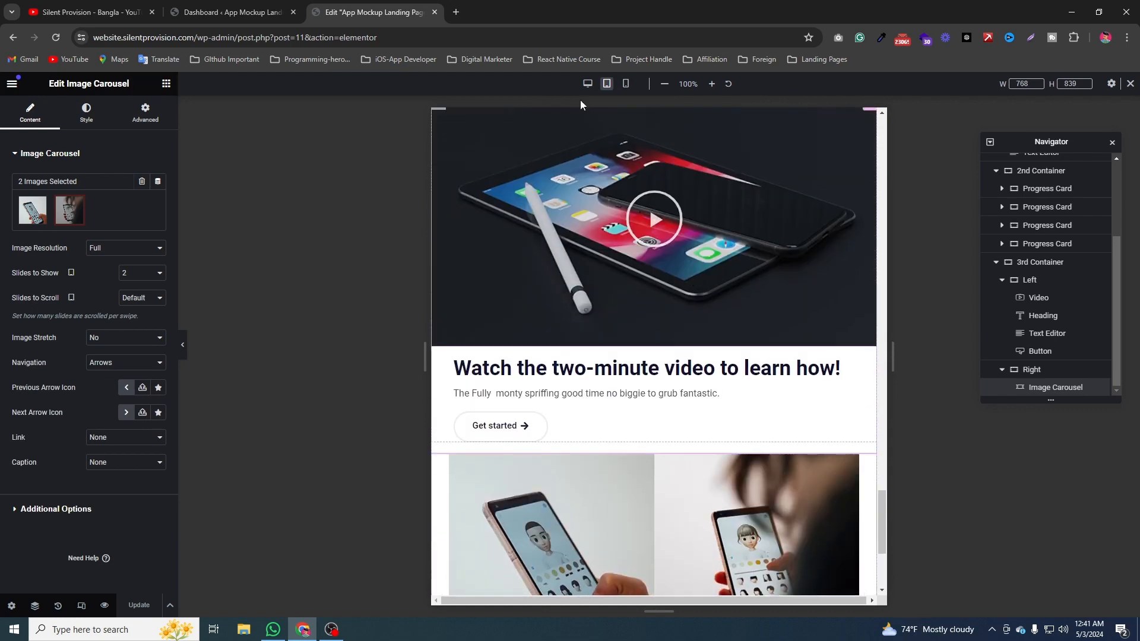
{"action": "left_click", "coordinate": [588, 83]}
{"action": "scroll", "coordinate": [633, 272], "scroll_direction": "up", "scroll_amount": 5}
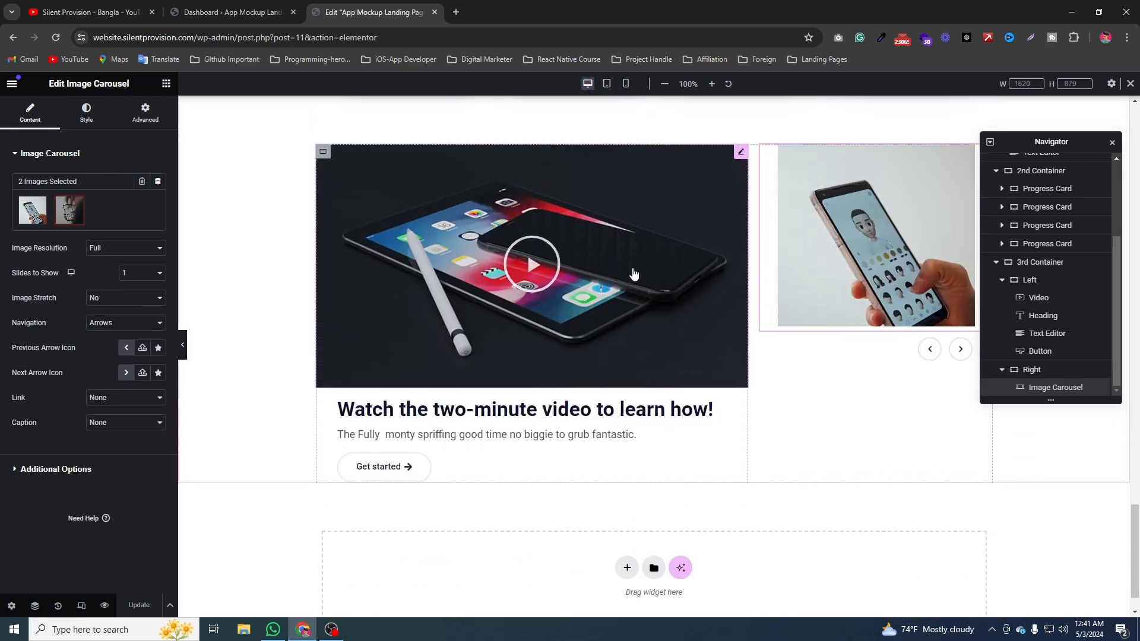